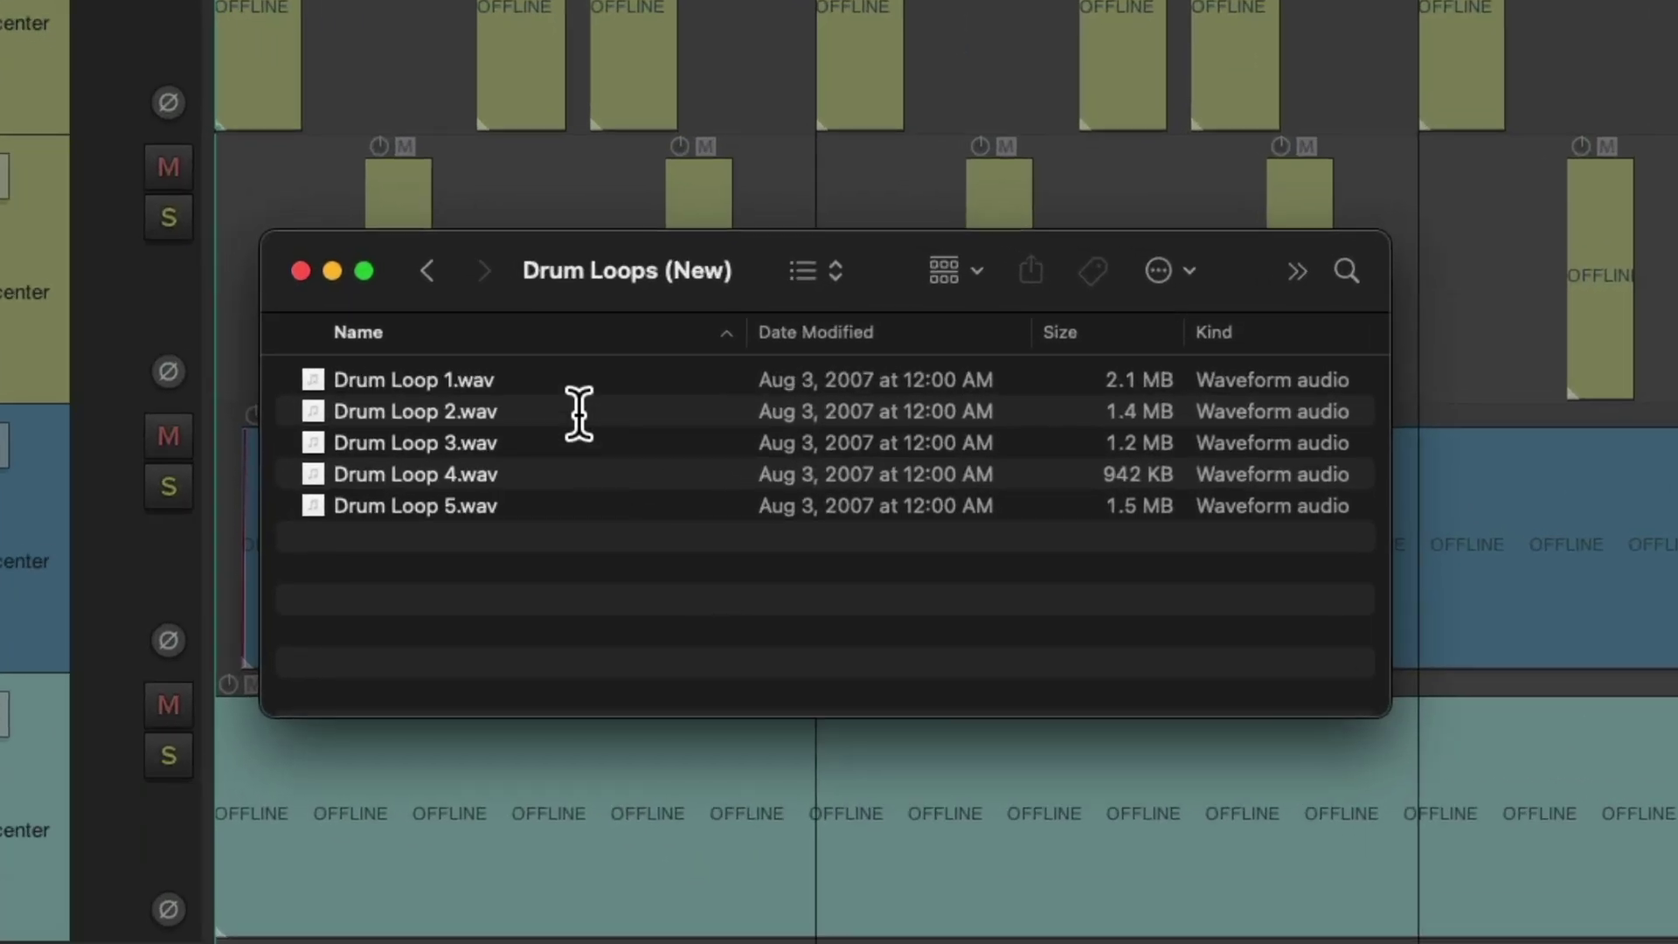
Step: Import Drum Loop 1.wav from the Drum Loops (New) folder onto a new track below Keys, and undo the import
{"action": "left_click_drag", "start_coordinate": [565, 380], "coordinate": [408, 943]}
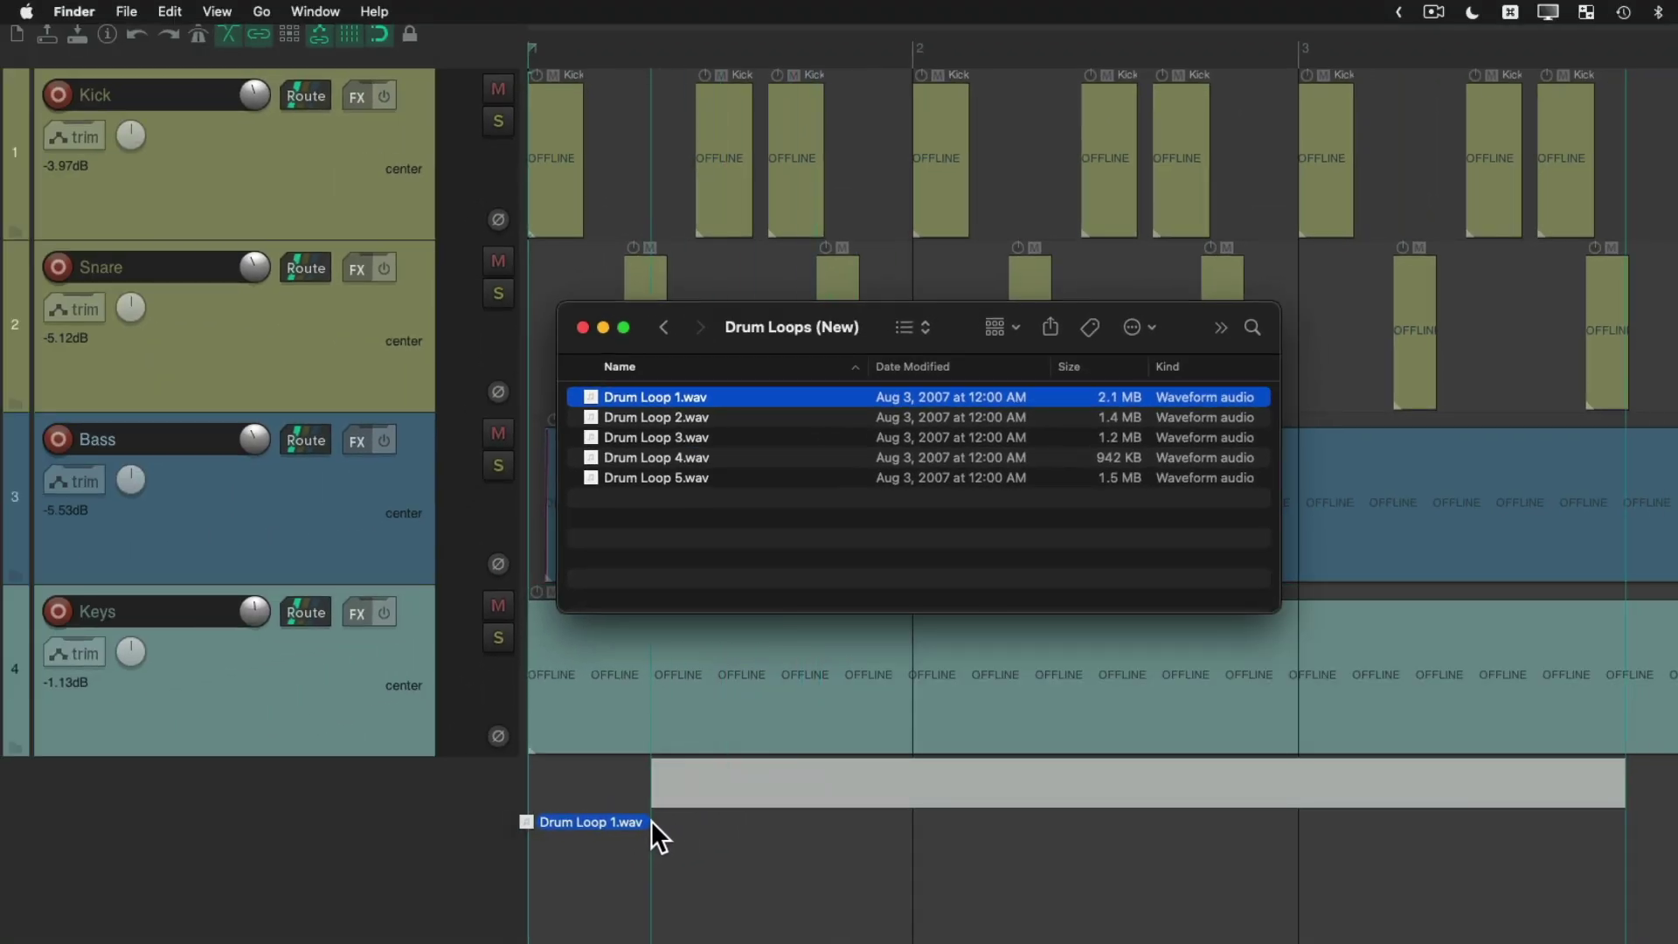
{"action": "left_click_drag", "start_coordinate": [652, 820], "coordinate": [403, 827]}
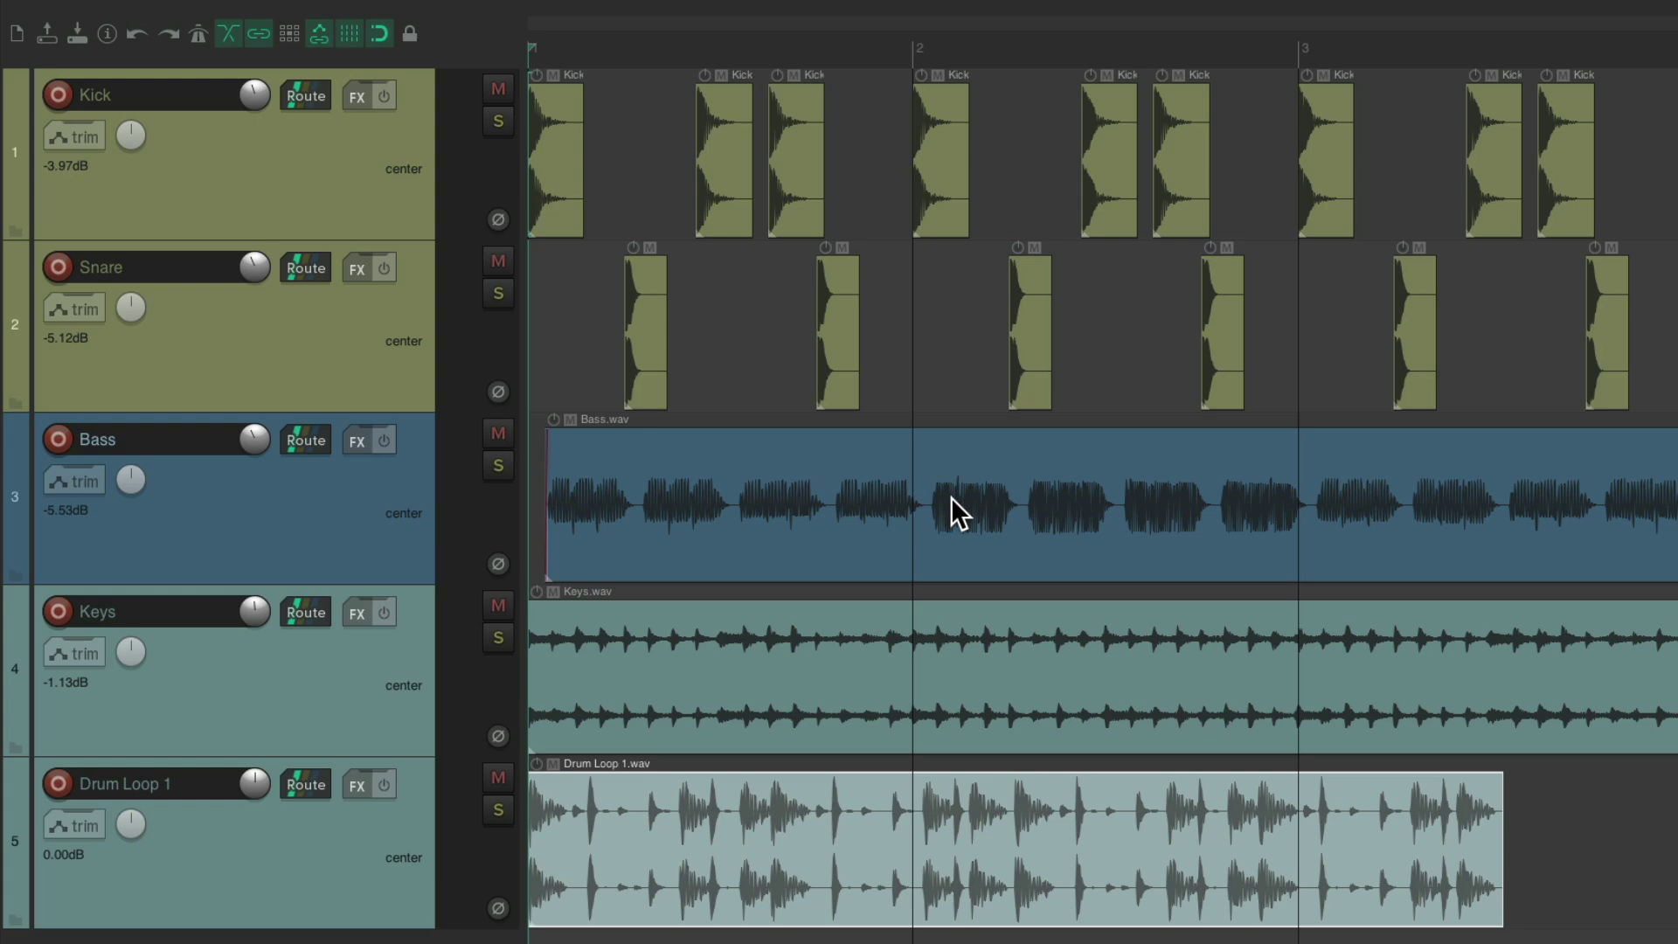
{"action": "key", "text": "super+z"}
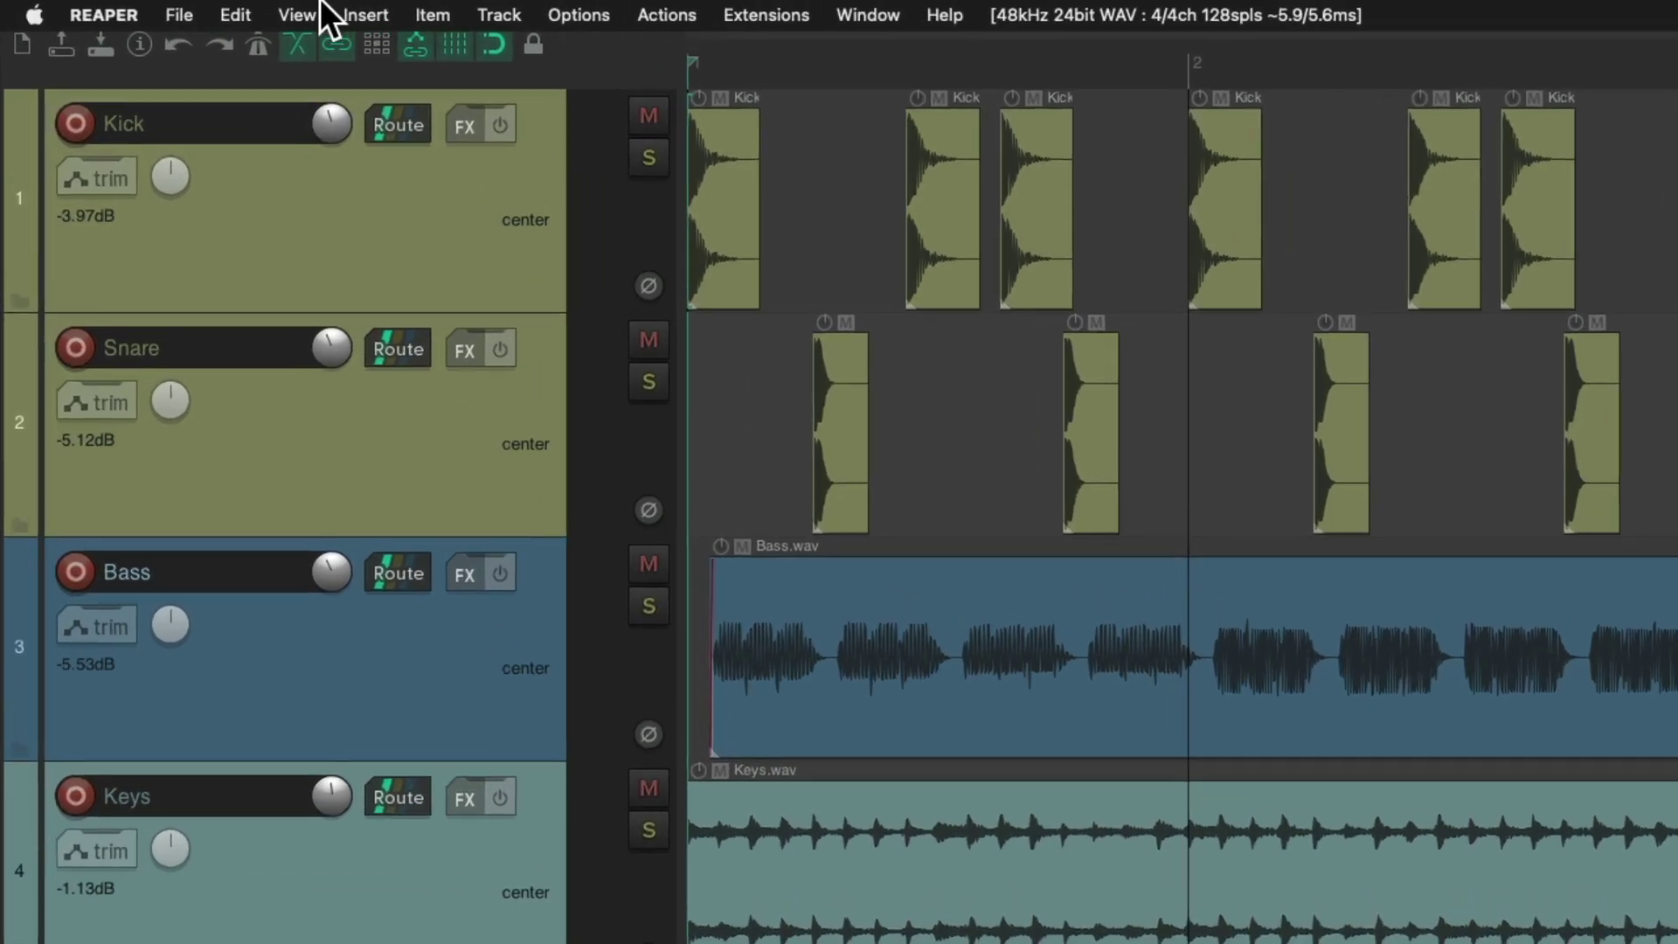
Step: Open the Media Explorer, dock it in the main window, and return it to a floating window
{"action": "left_click", "coordinate": [288, 15]}
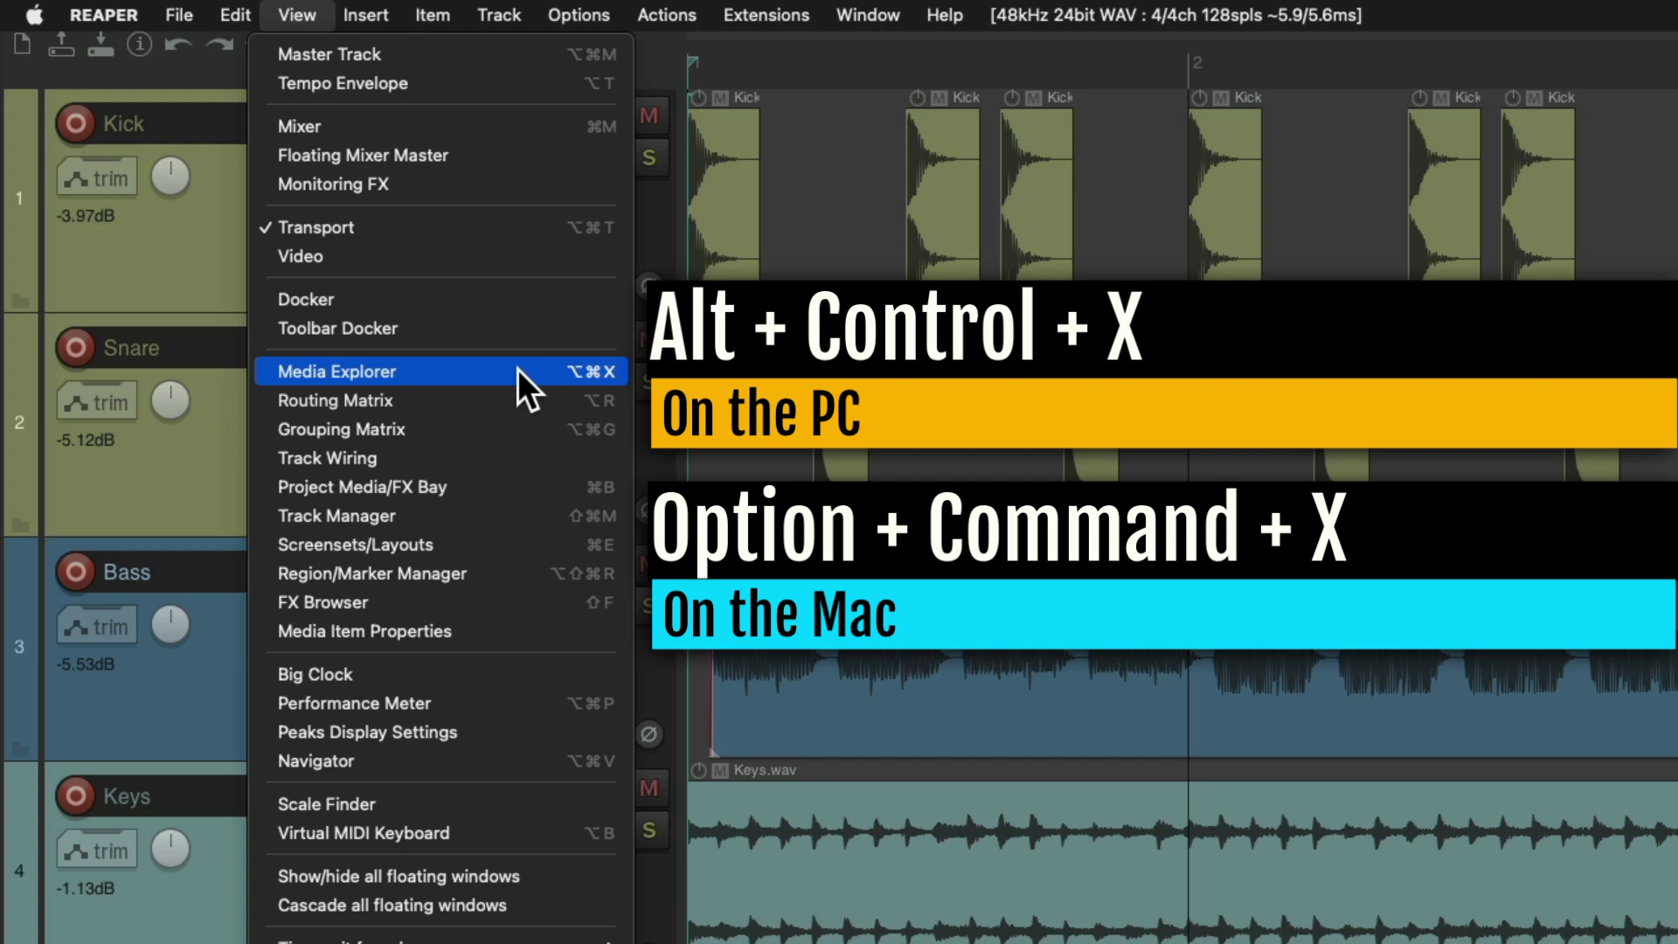
{"action": "left_click", "coordinate": [518, 369]}
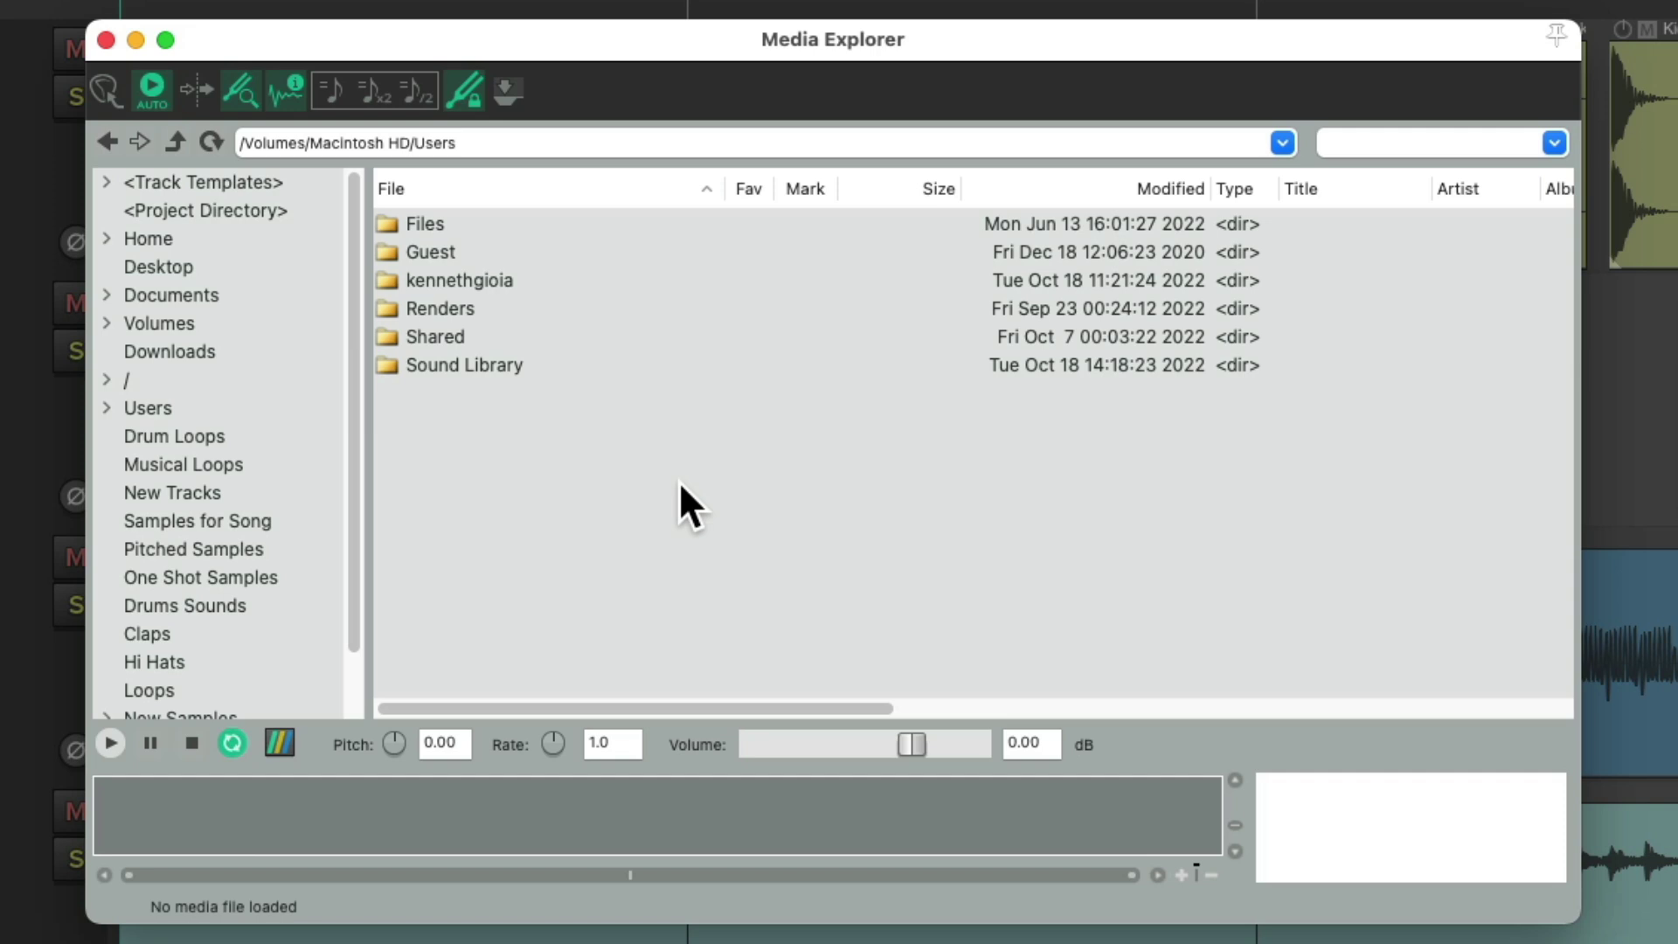
{"action": "left_click", "coordinate": [506, 90]}
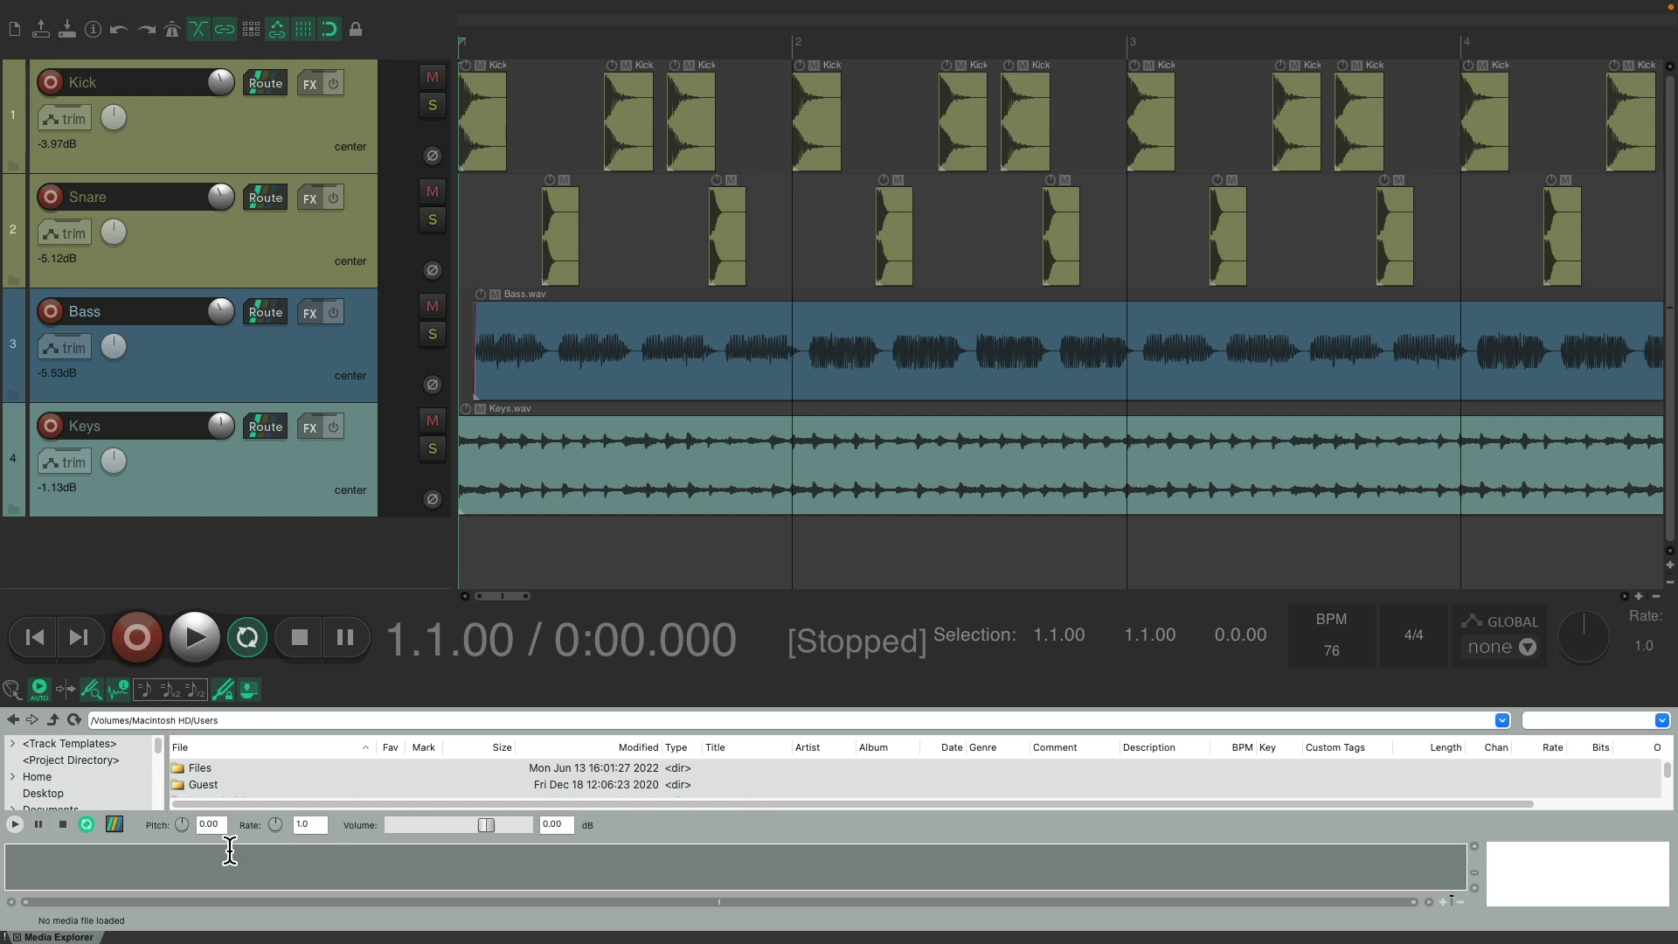
{"action": "left_click_drag", "start_coordinate": [79, 937], "coordinate": [824, 341]}
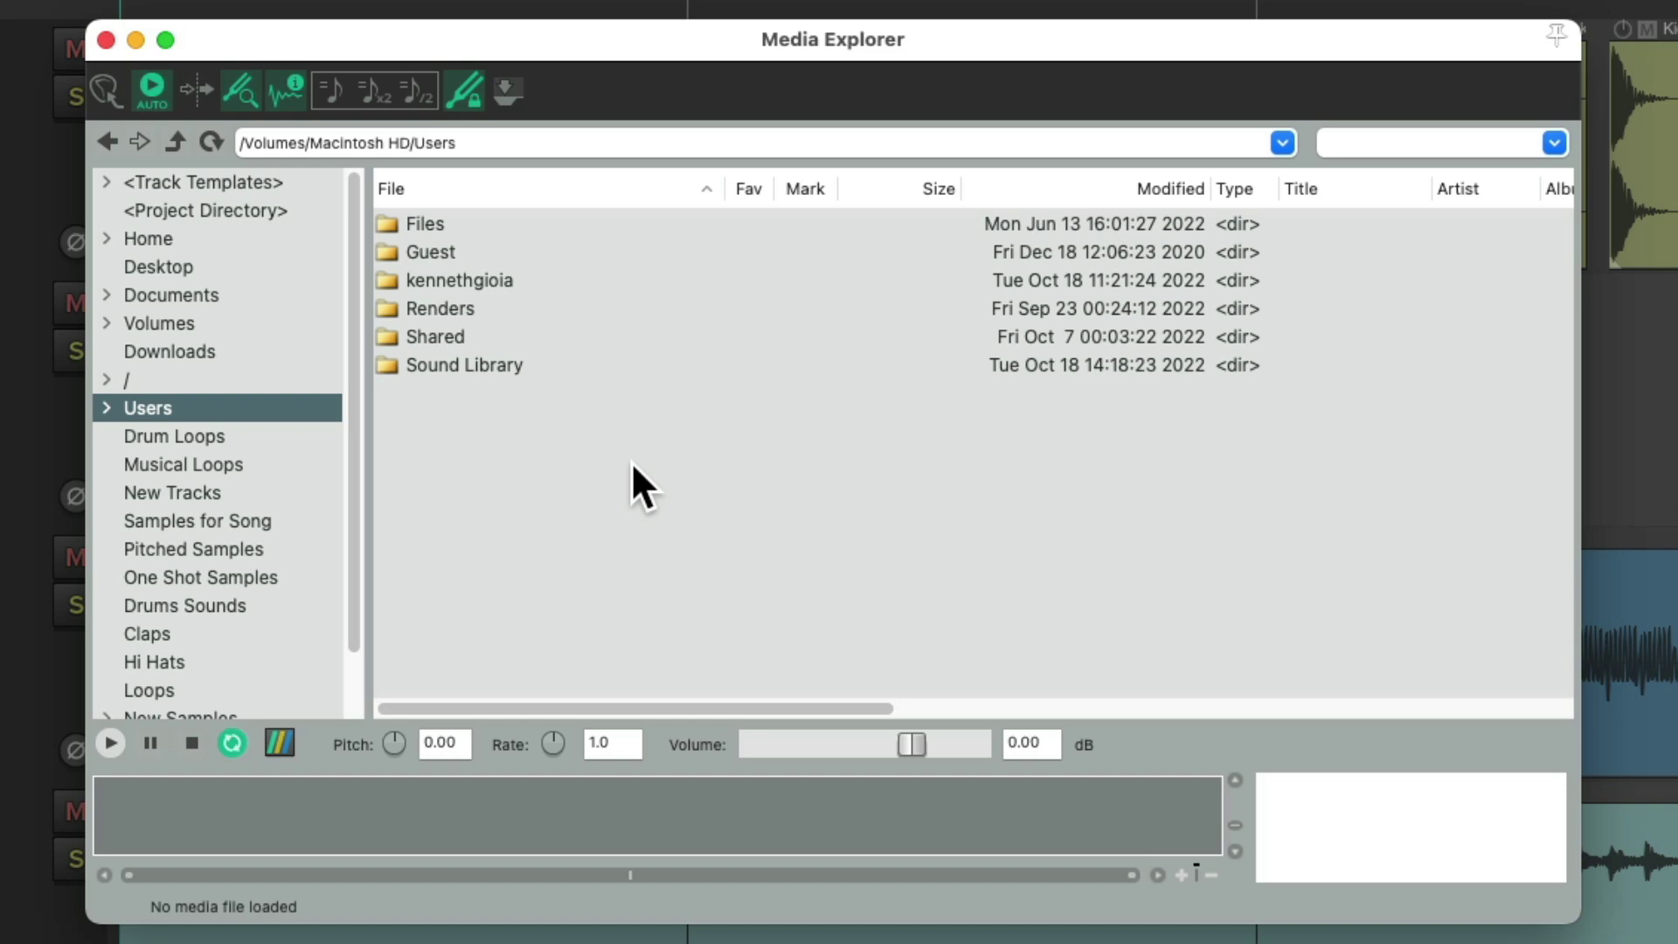
Step: View the project directory's files, and add the Sound Library folder inside Users to the shortcut list
{"action": "left_click", "coordinate": [273, 207]}
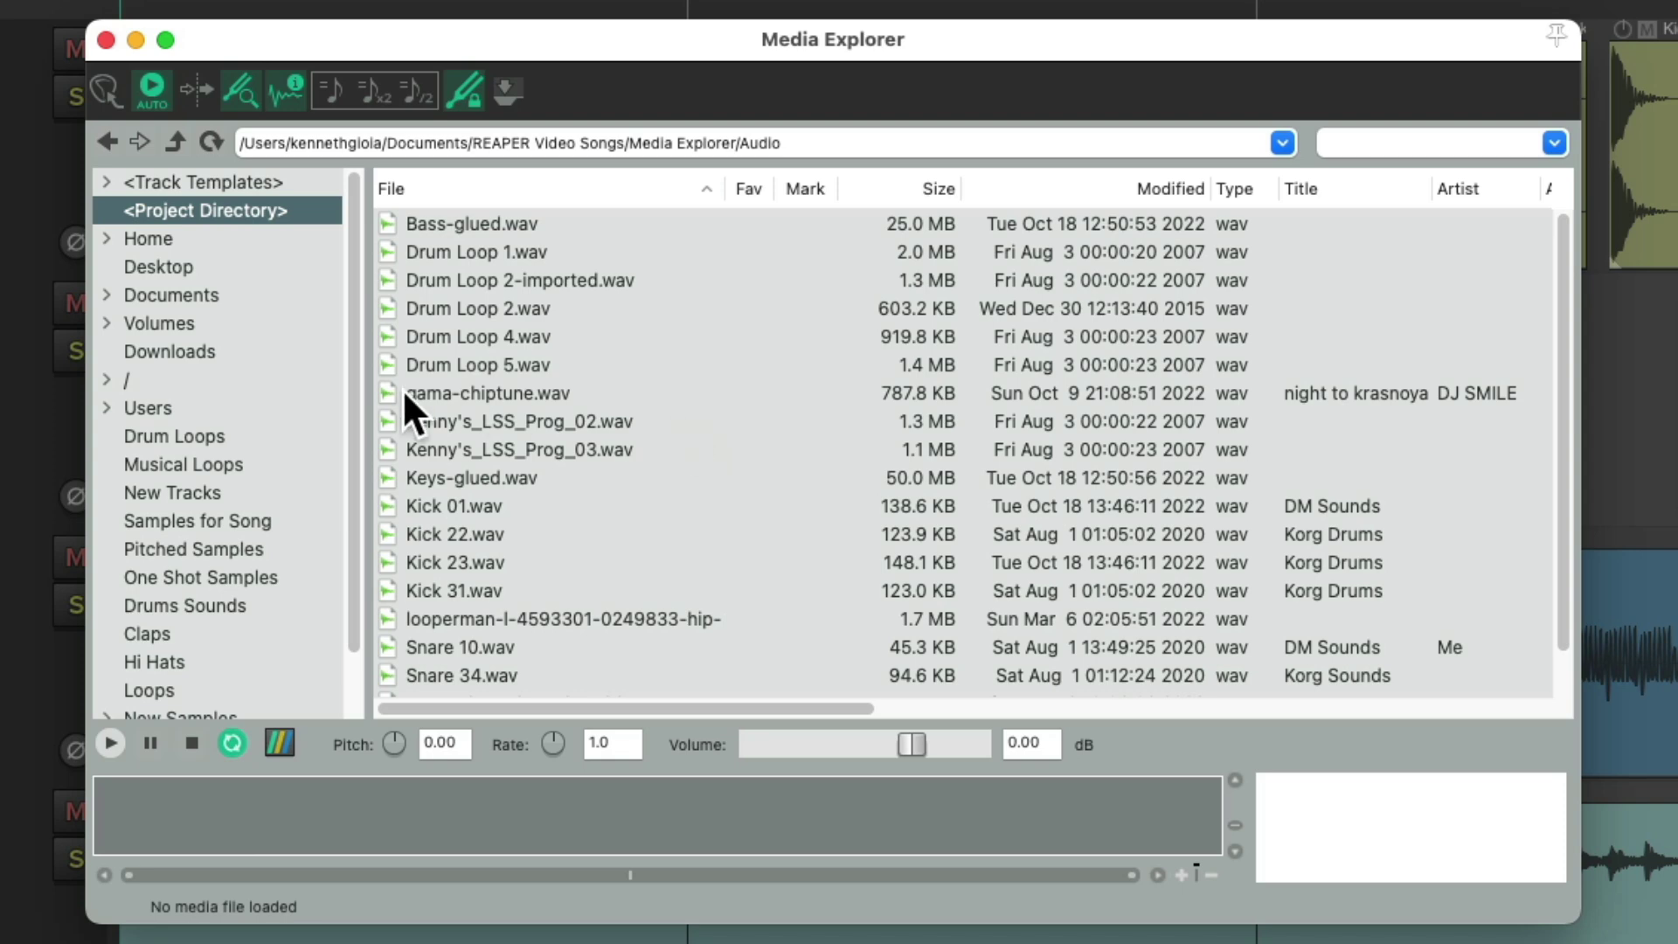
{"action": "left_click", "coordinate": [297, 407]}
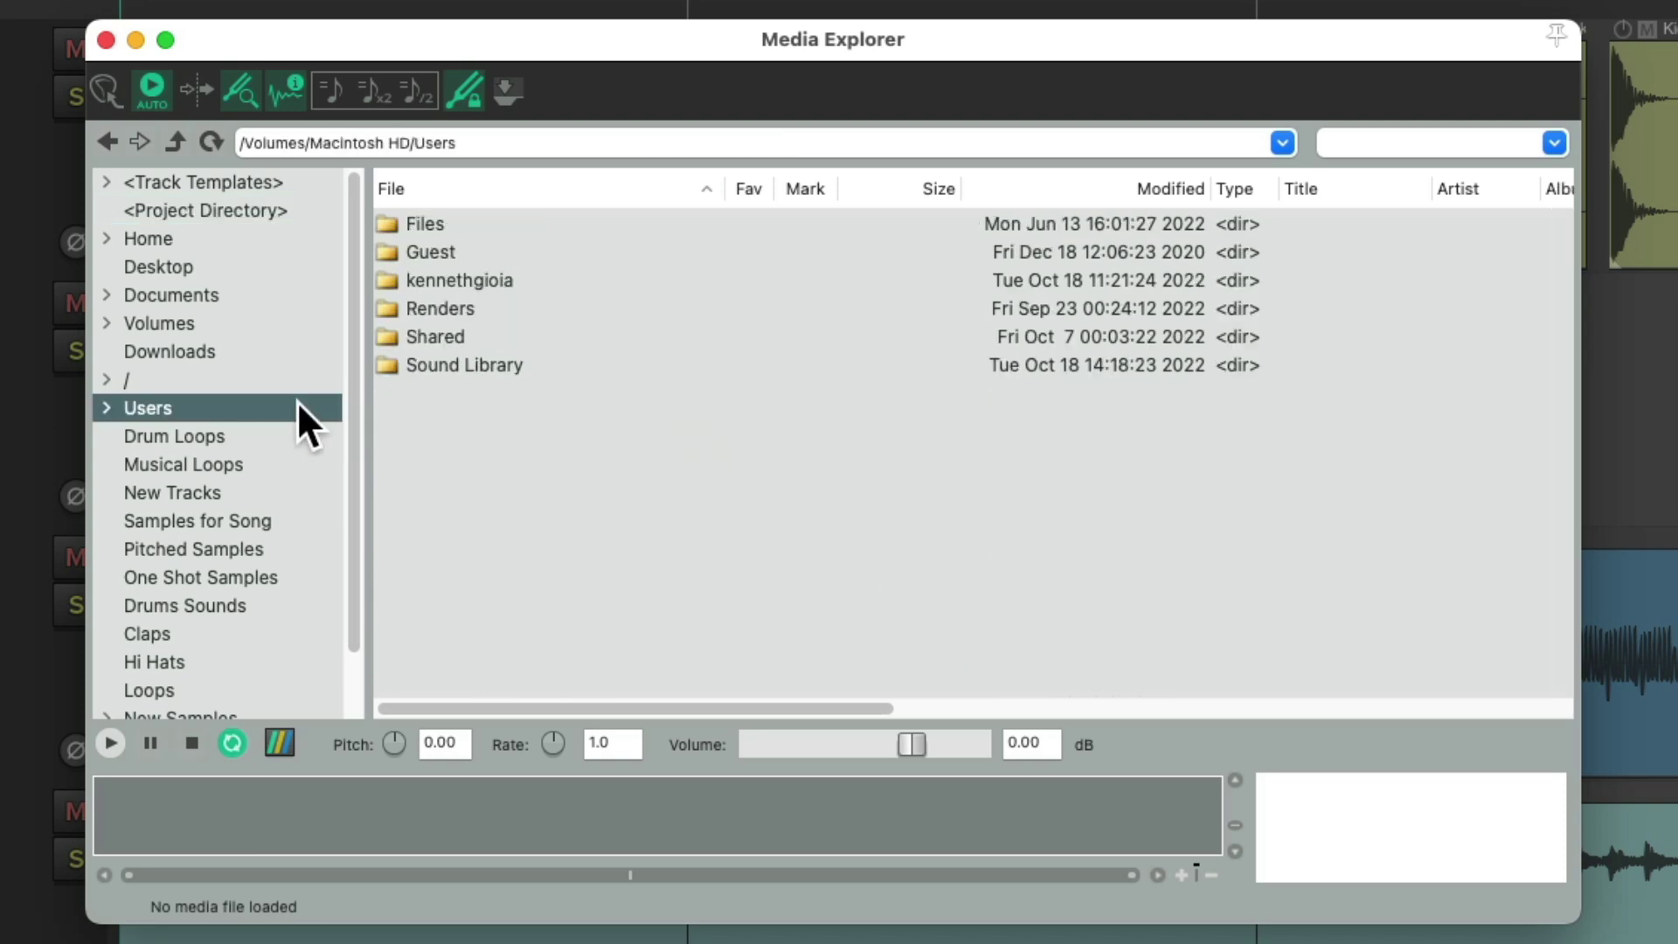
{"action": "left_click", "coordinate": [640, 364]}
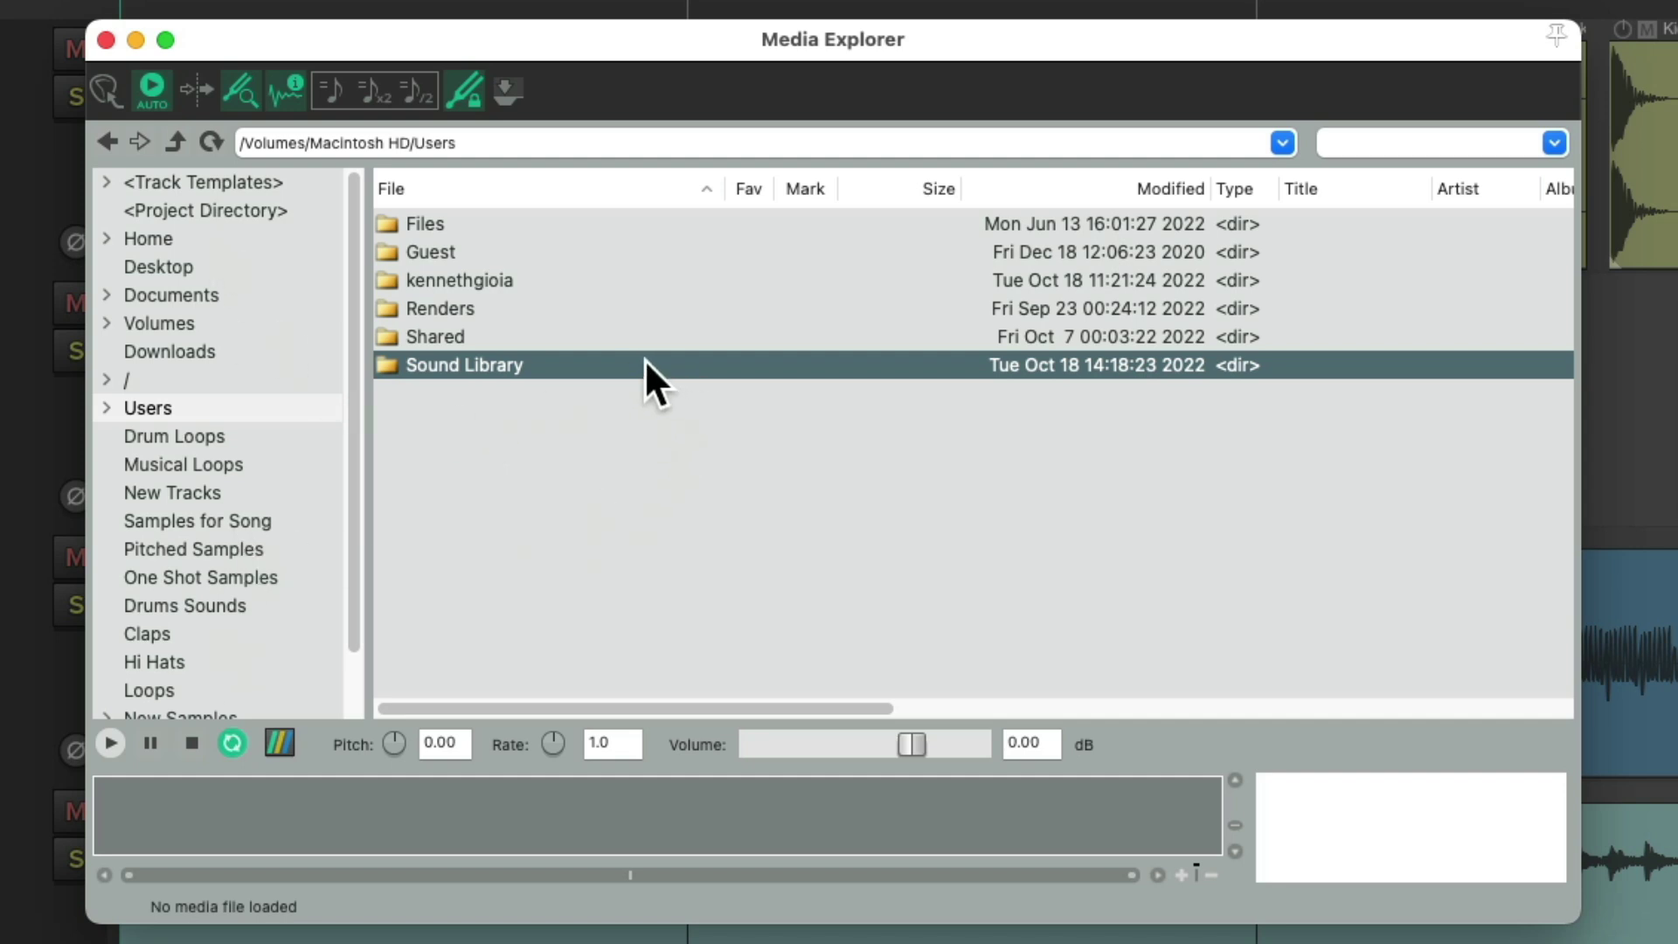
{"action": "right_click", "coordinate": [563, 365]}
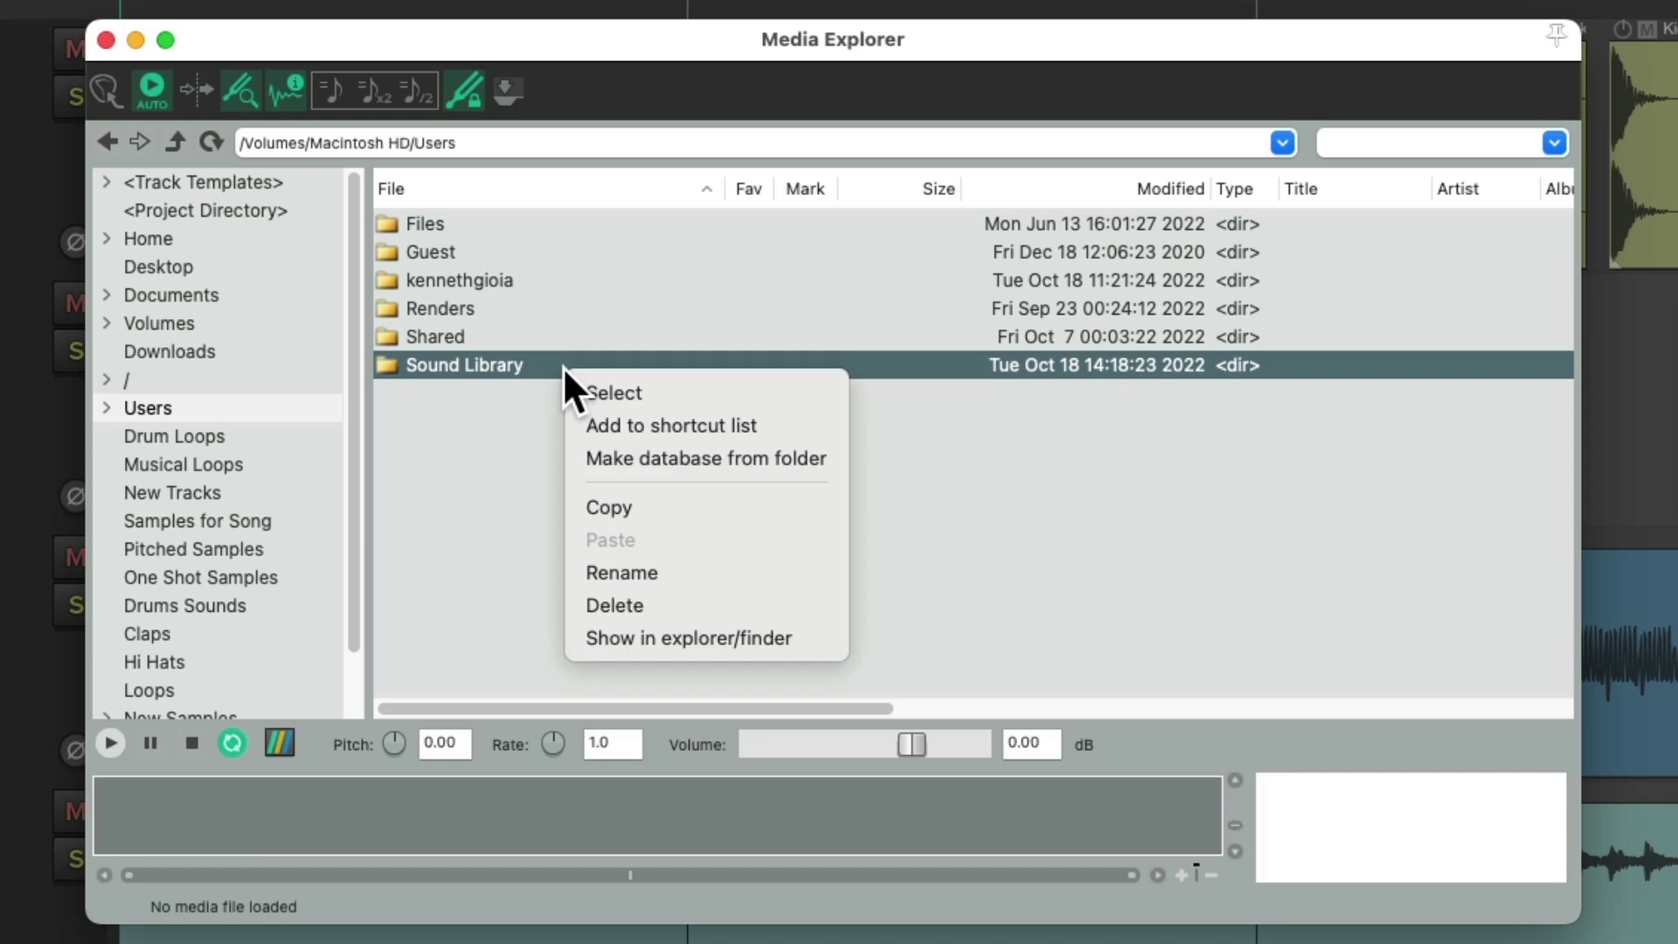
{"action": "left_click", "coordinate": [589, 423]}
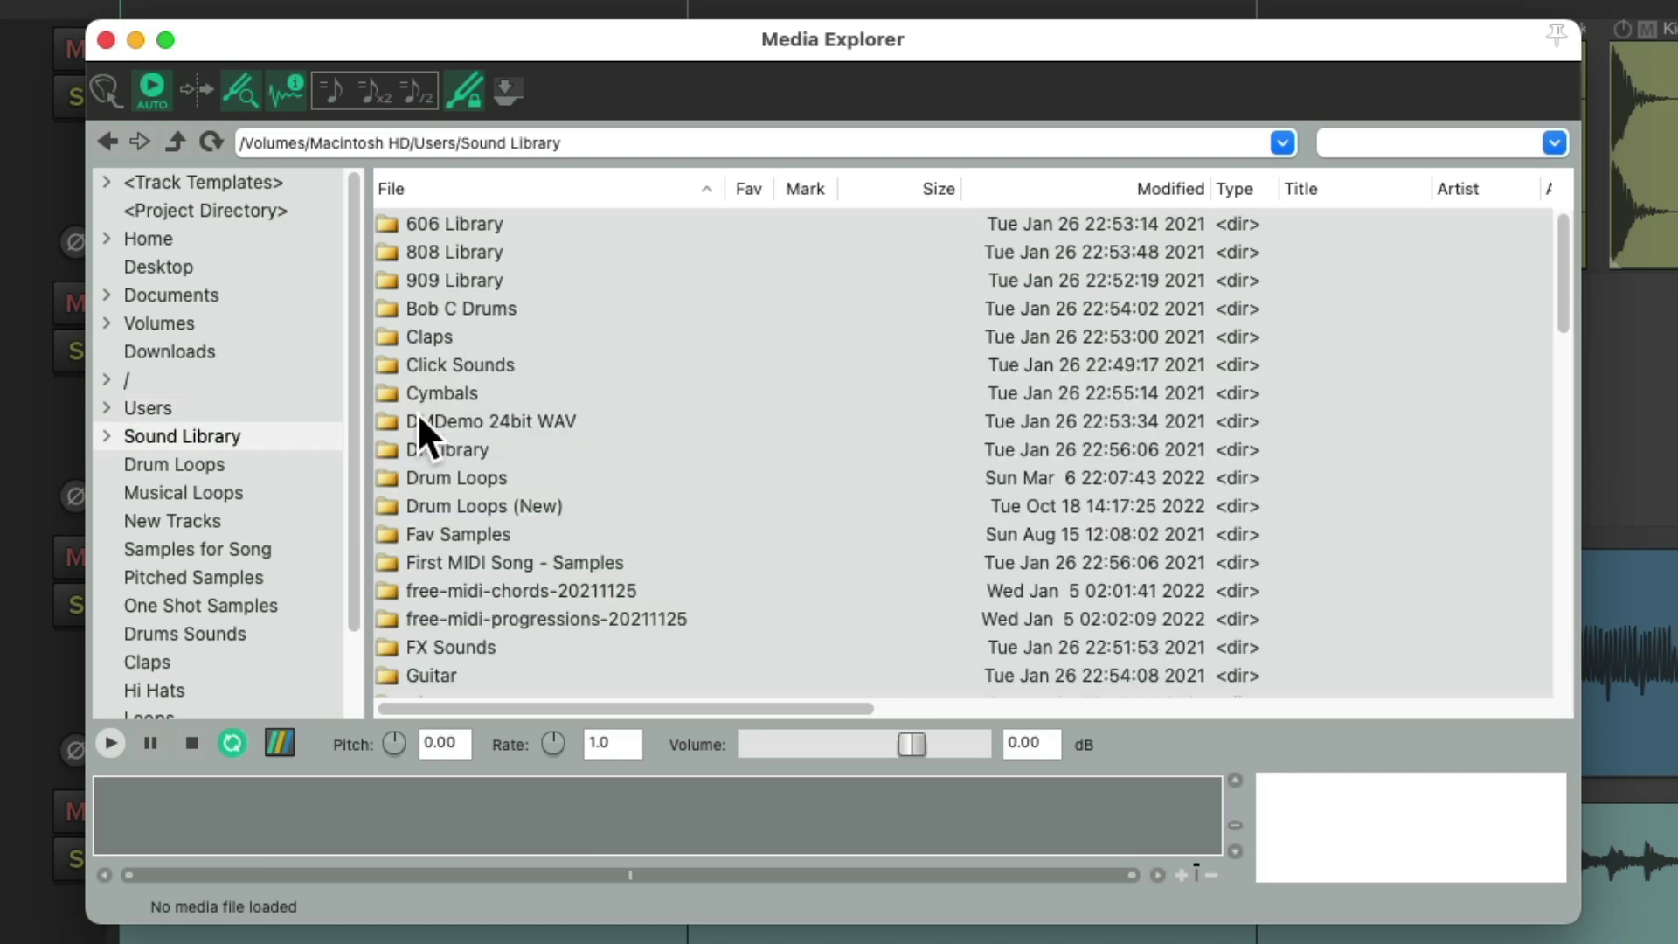
Step: Open the Sound Library shortcut and look through its folders
{"action": "left_click", "coordinate": [286, 439]}
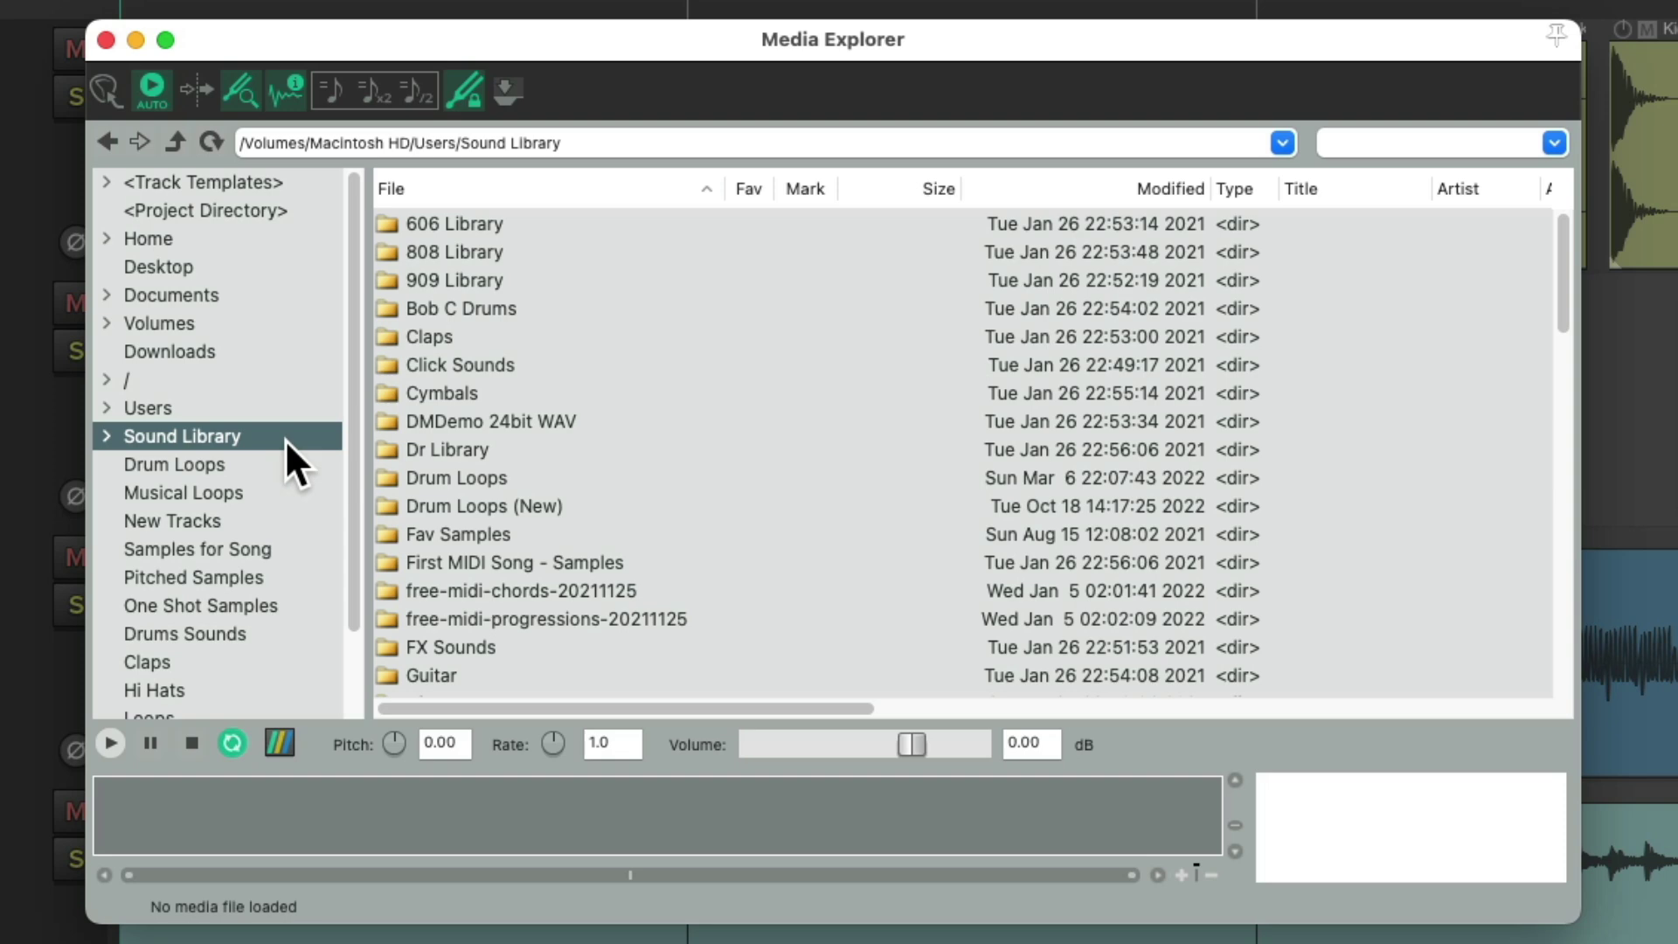
{"action": "scroll", "coordinate": [692, 320], "scroll_direction": "down", "scroll_amount": 10}
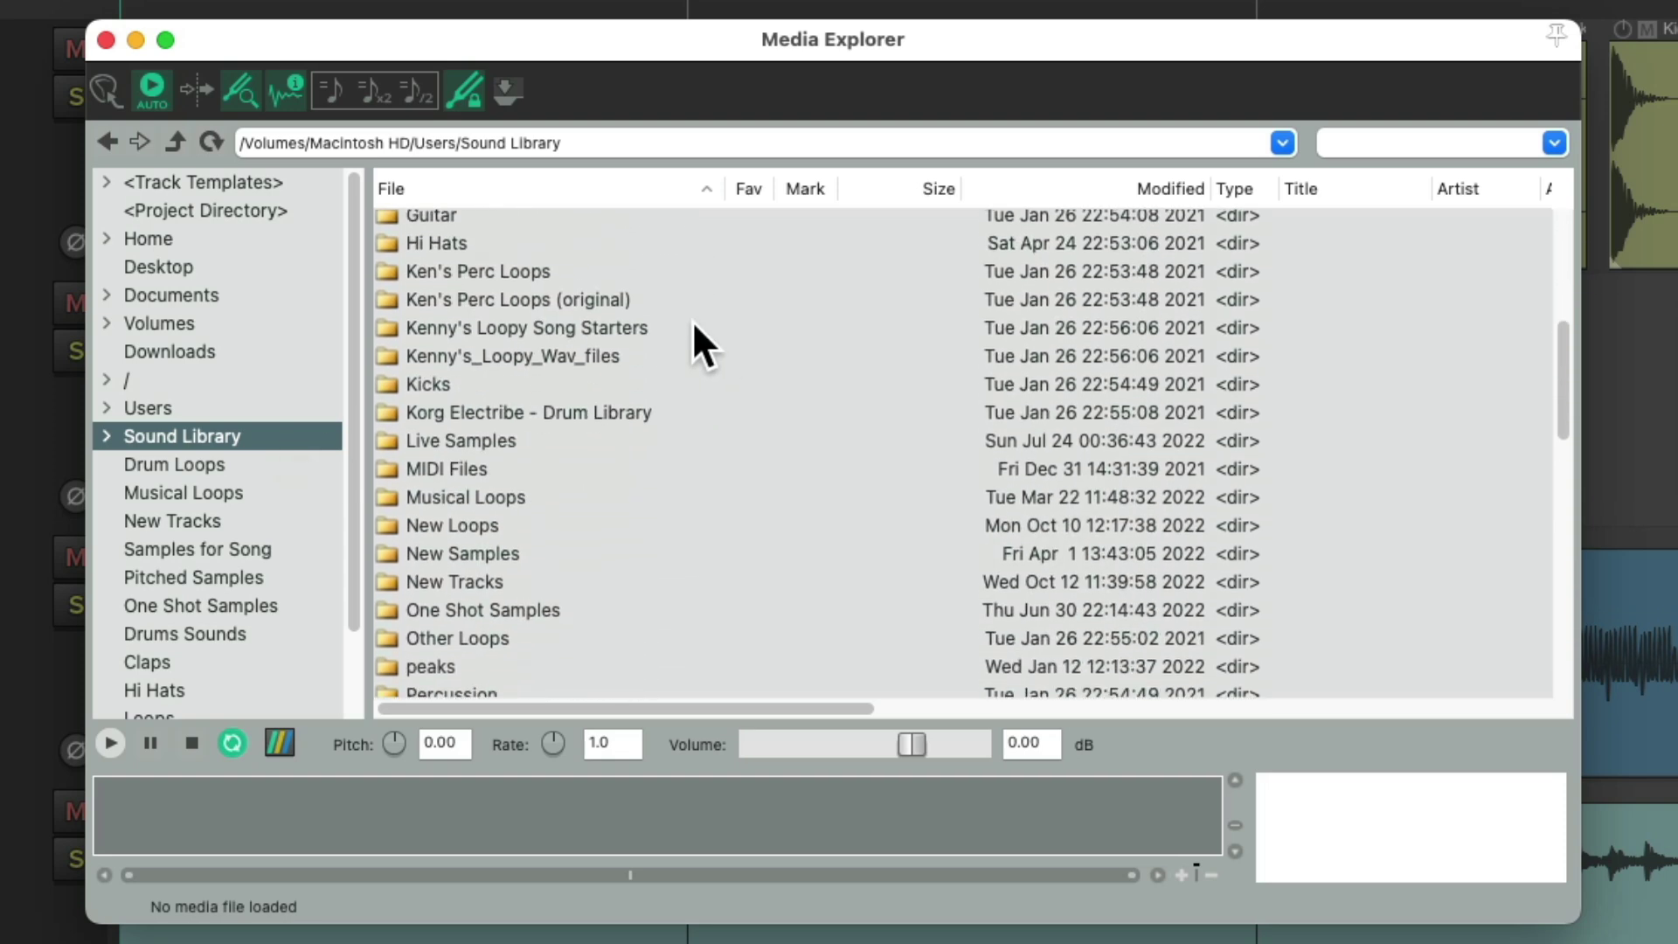
{"action": "scroll", "coordinate": [692, 319], "scroll_direction": "up", "scroll_amount": 10}
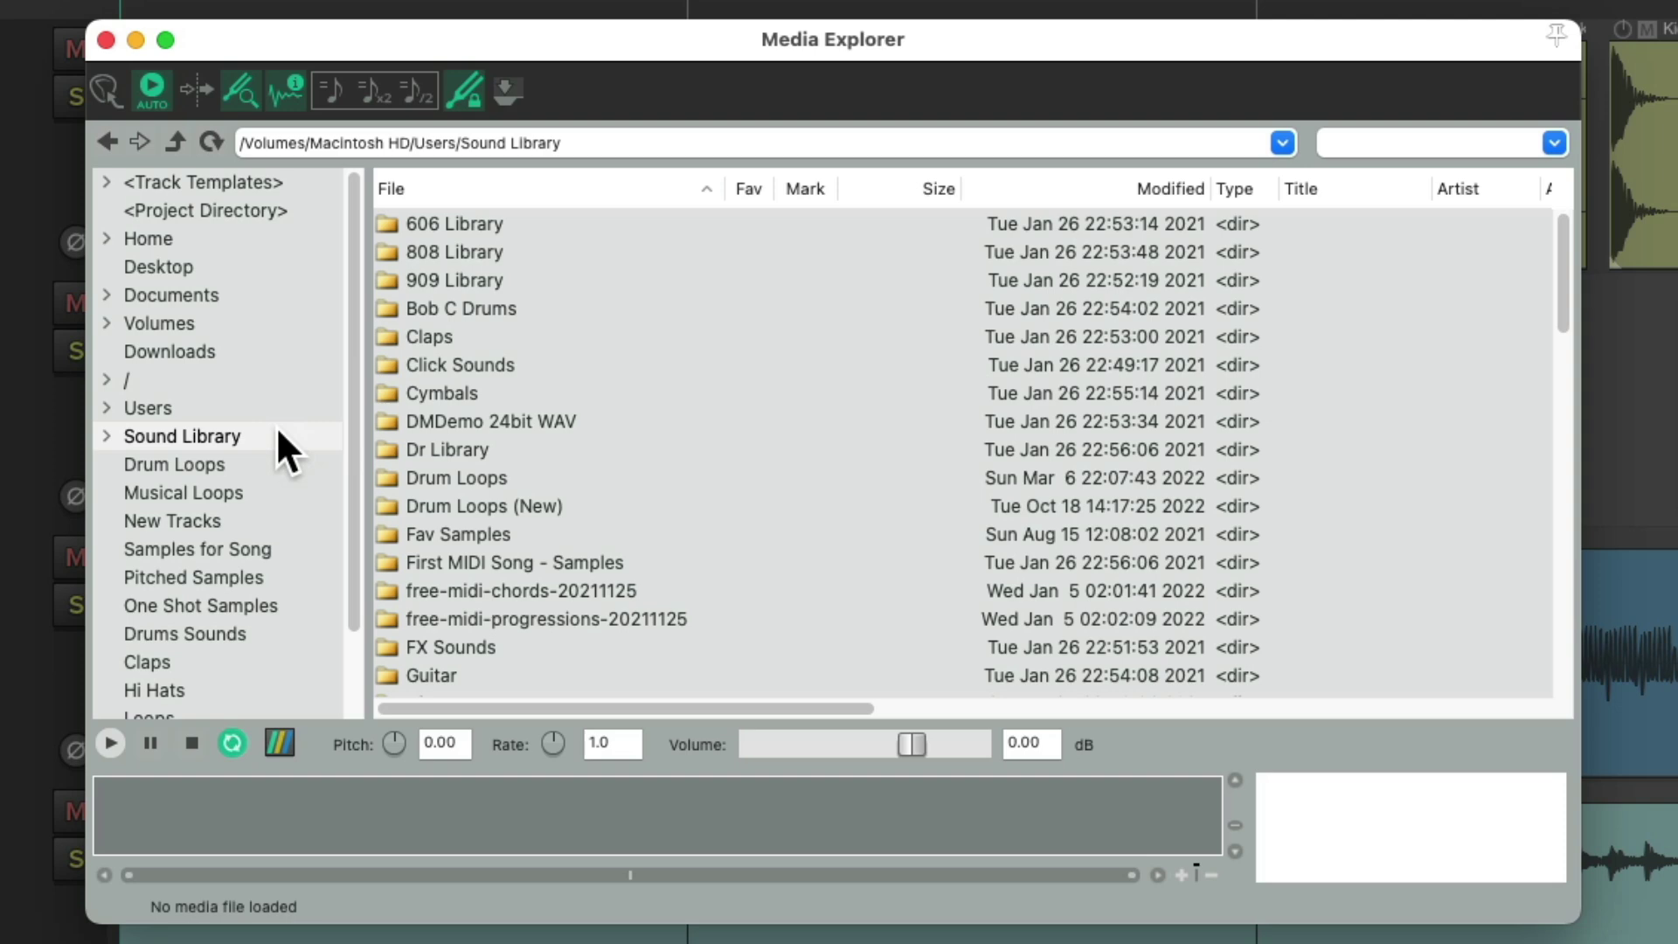
{"action": "left_click", "coordinate": [278, 428]}
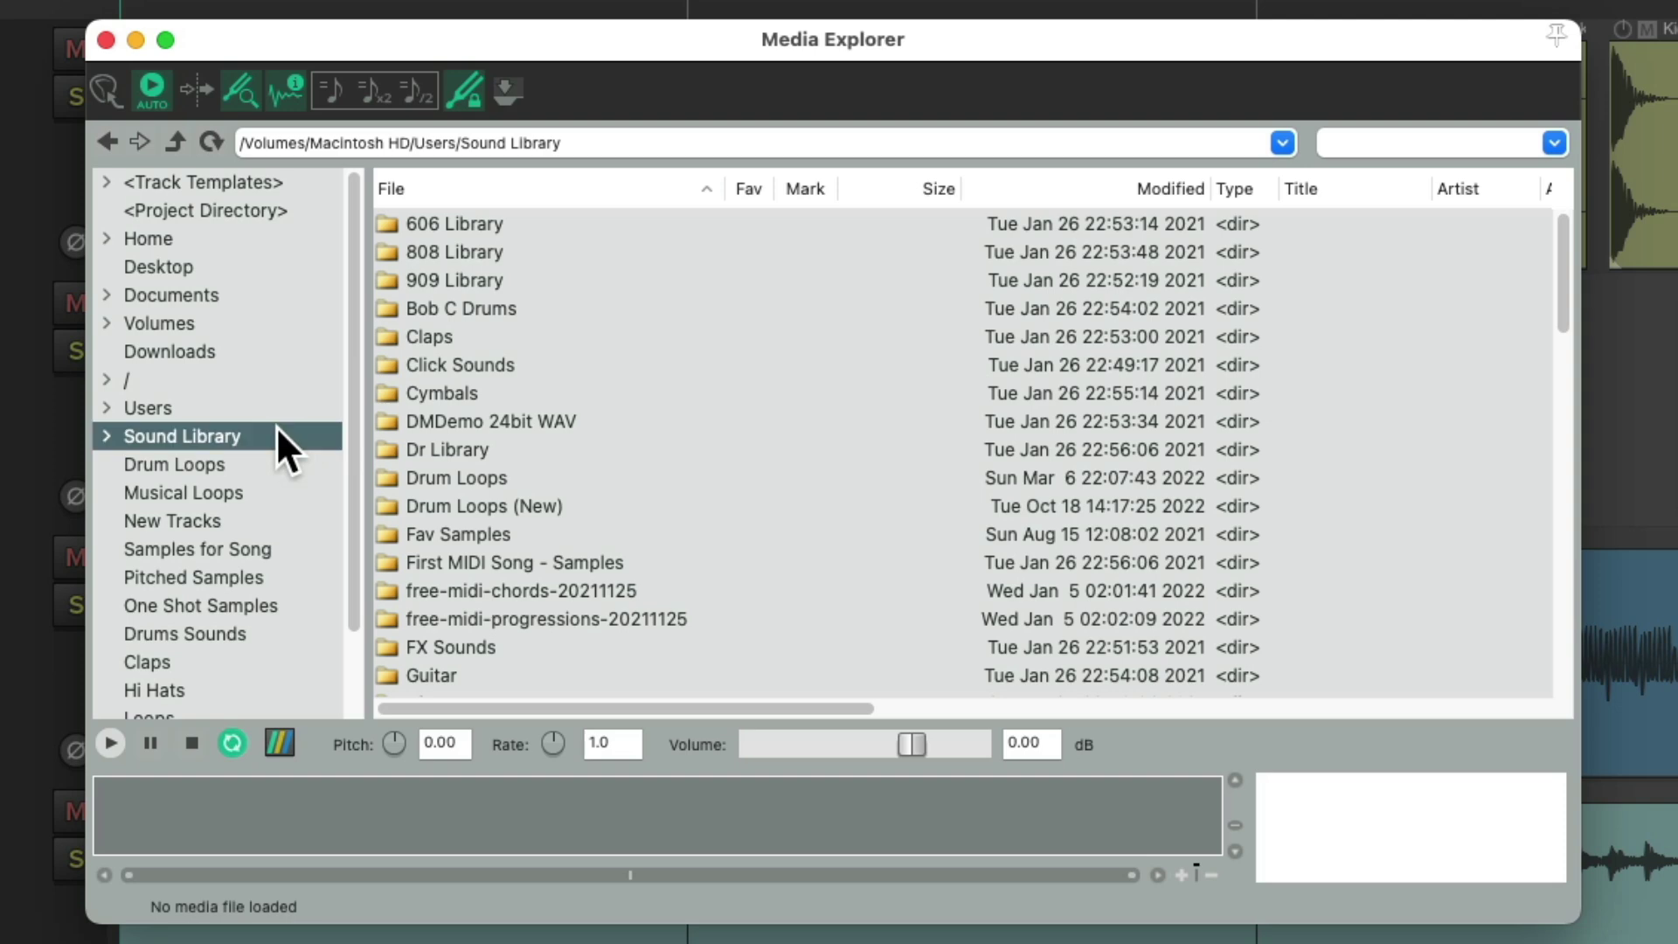
Step: Search the Sound Library for "kick" and look through the matching folders and files
{"action": "left_click", "coordinate": [1399, 140]}
{"action": "type", "text": "kick"}
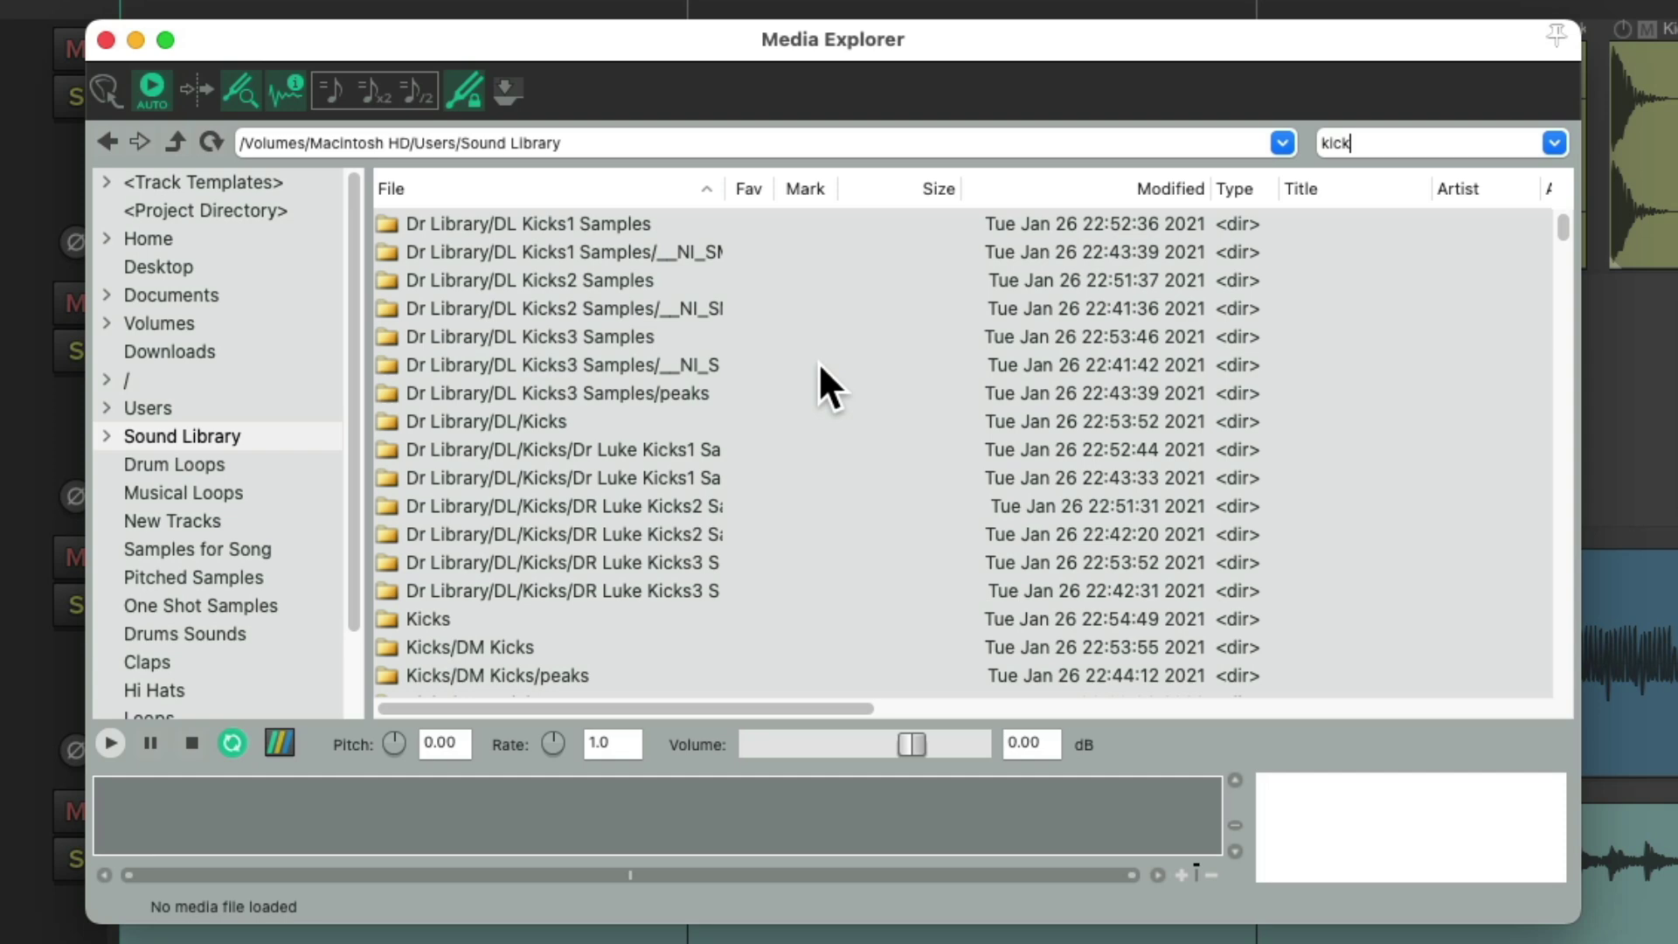
{"action": "scroll", "coordinate": [621, 413], "scroll_direction": "down", "scroll_amount": 6}
{"action": "scroll", "coordinate": [625, 424], "scroll_direction": "down", "scroll_amount": 2}
Step: Search the Sound Library for "snare", look through the matches, and clear the search
{"action": "double_click", "coordinate": [1393, 144]}
{"action": "key", "text": "BackSpace"}
{"action": "type", "text": "snare"}
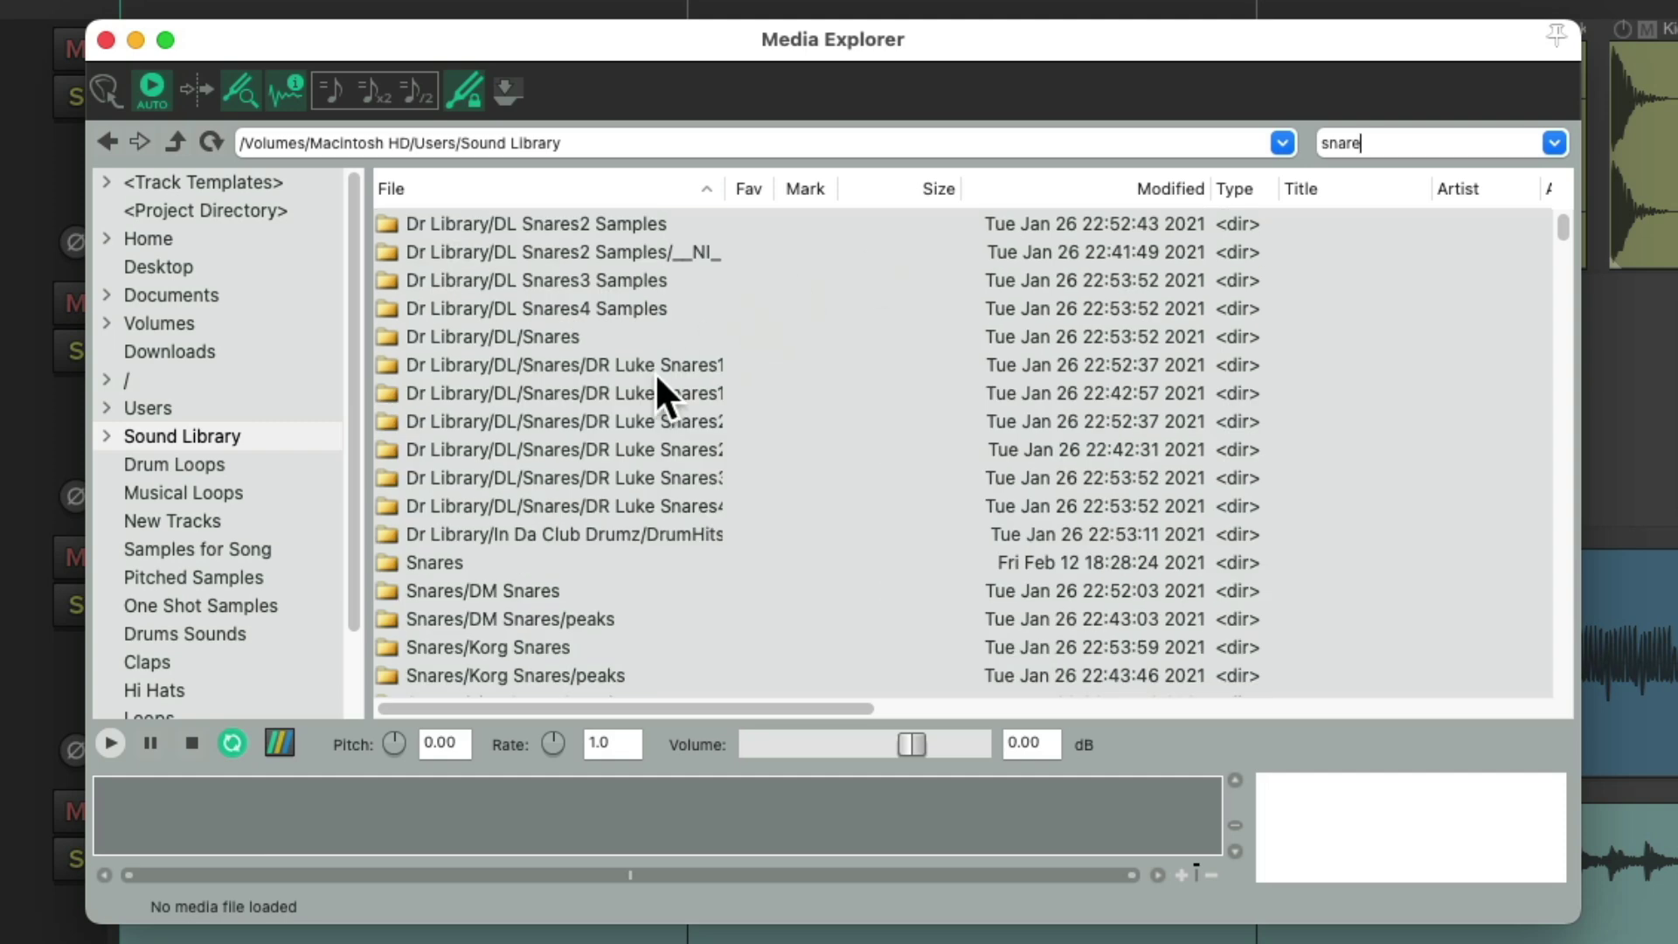
{"action": "scroll", "coordinate": [654, 374], "scroll_direction": "down", "scroll_amount": 6}
{"action": "scroll", "coordinate": [747, 543], "scroll_direction": "down", "scroll_amount": 1}
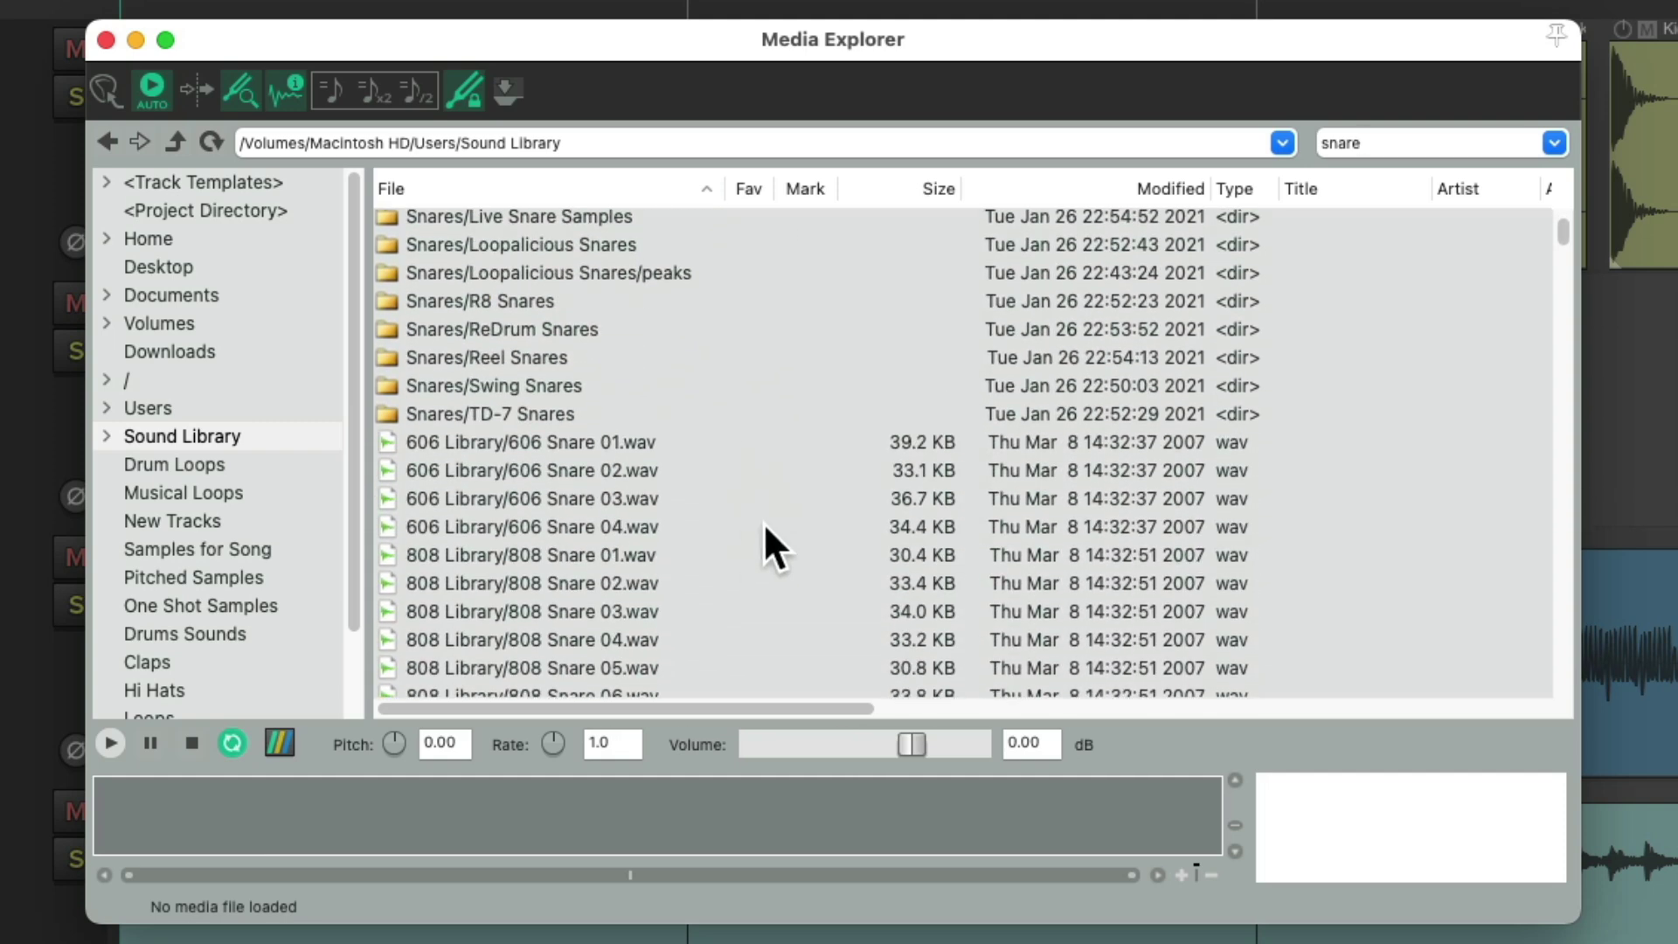
{"action": "key", "text": "super+a"}
{"action": "key", "text": "BackSpace"}
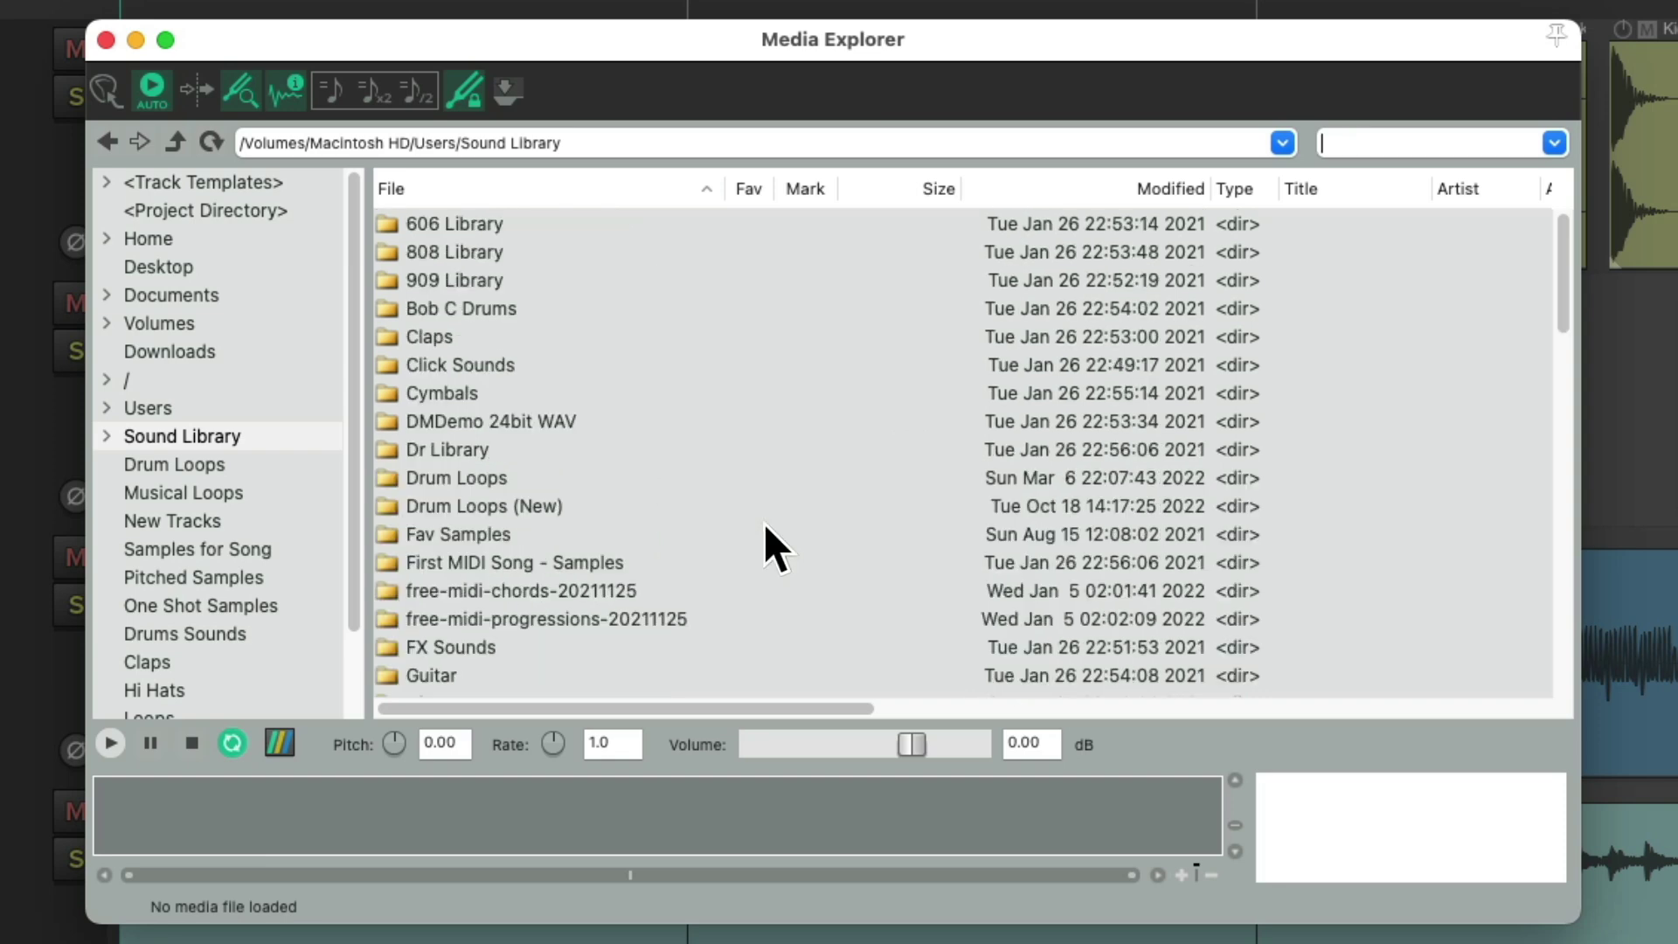
Step: Browse from the Sound Library into the Kicks folder and open its DM Kicks subfolder
{"action": "left_click", "coordinate": [256, 440]}
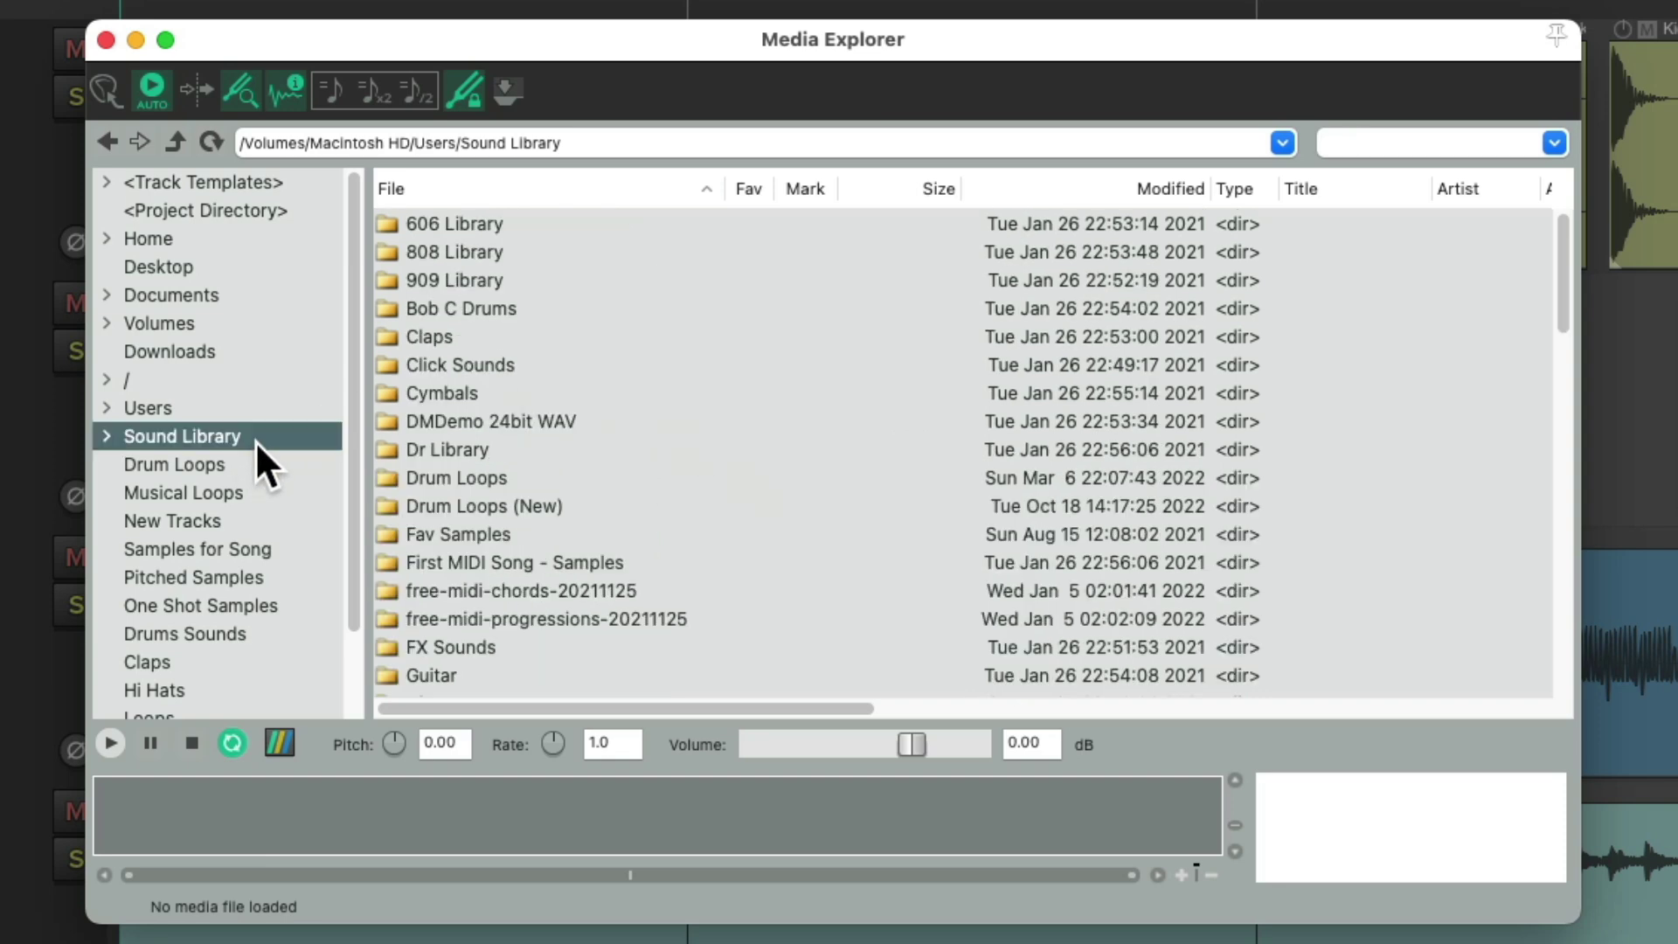
{"action": "scroll", "coordinate": [692, 413], "scroll_direction": "down", "scroll_amount": 4}
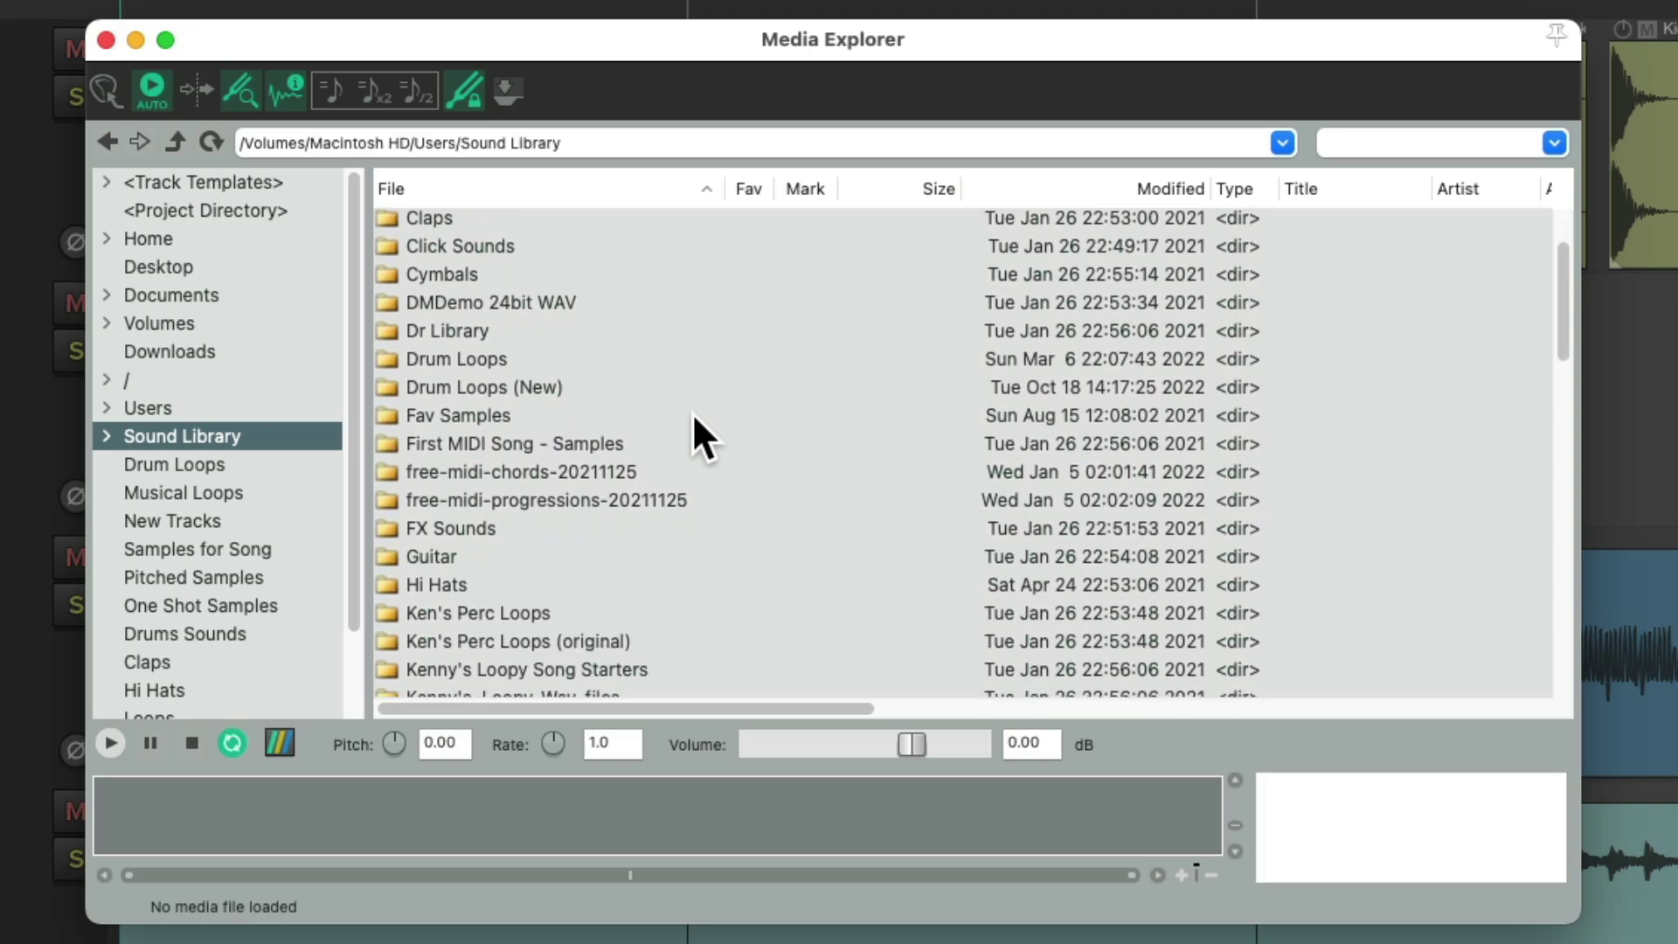
{"action": "scroll", "coordinate": [692, 412], "scroll_direction": "down", "scroll_amount": 7}
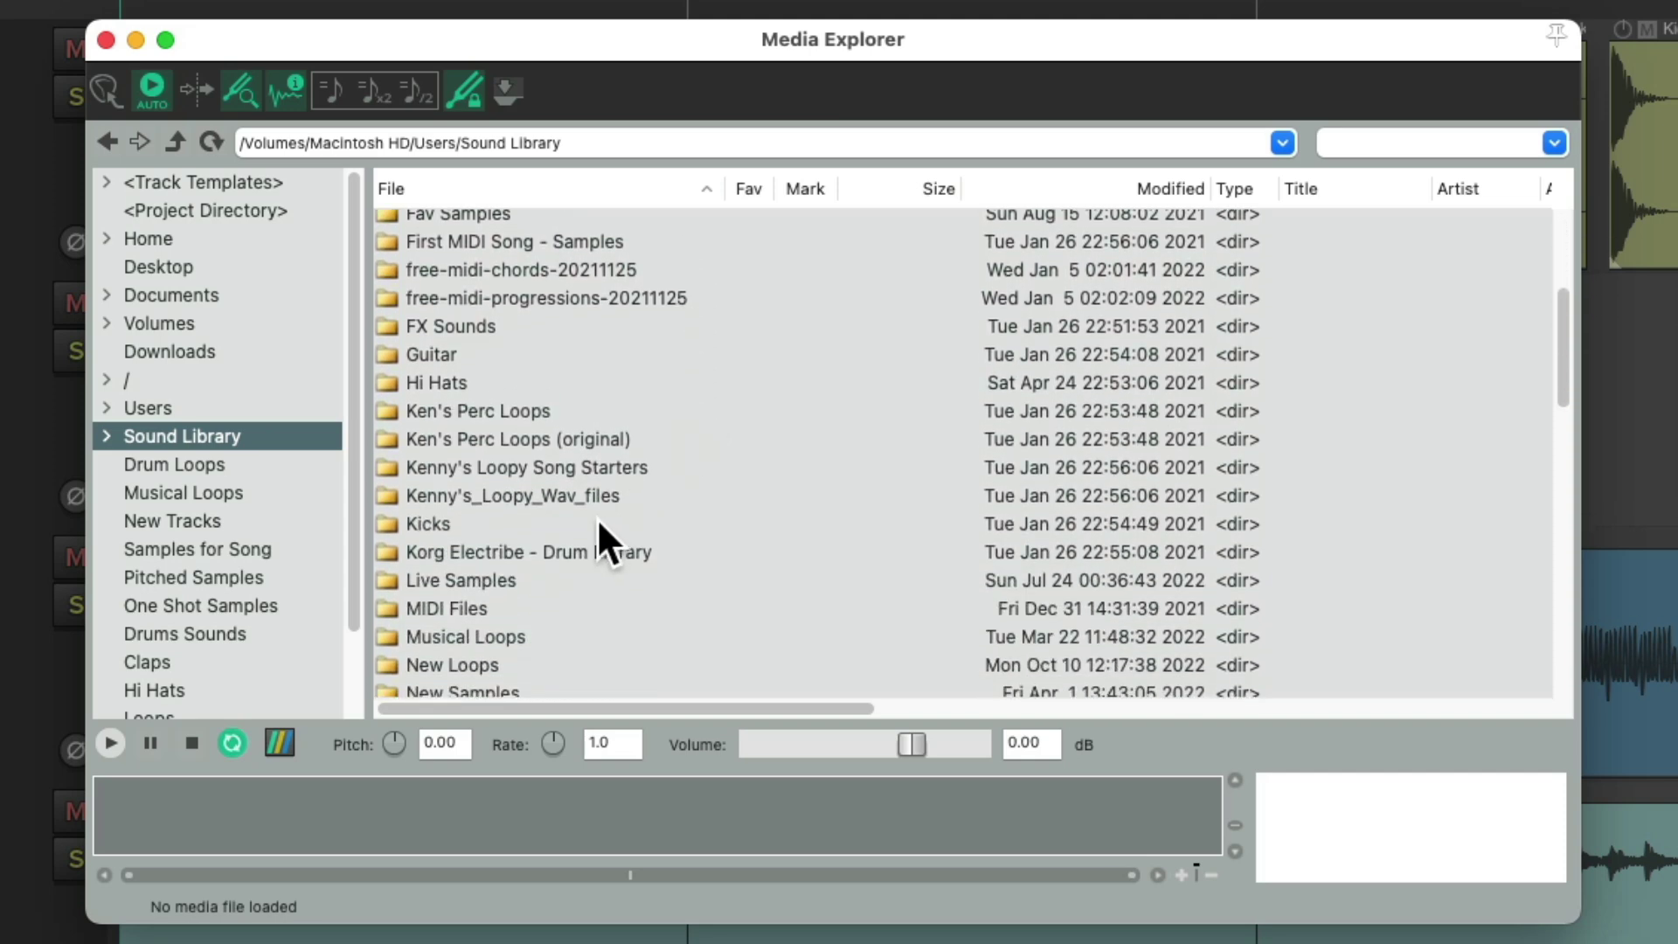
{"action": "left_click", "coordinate": [535, 521]}
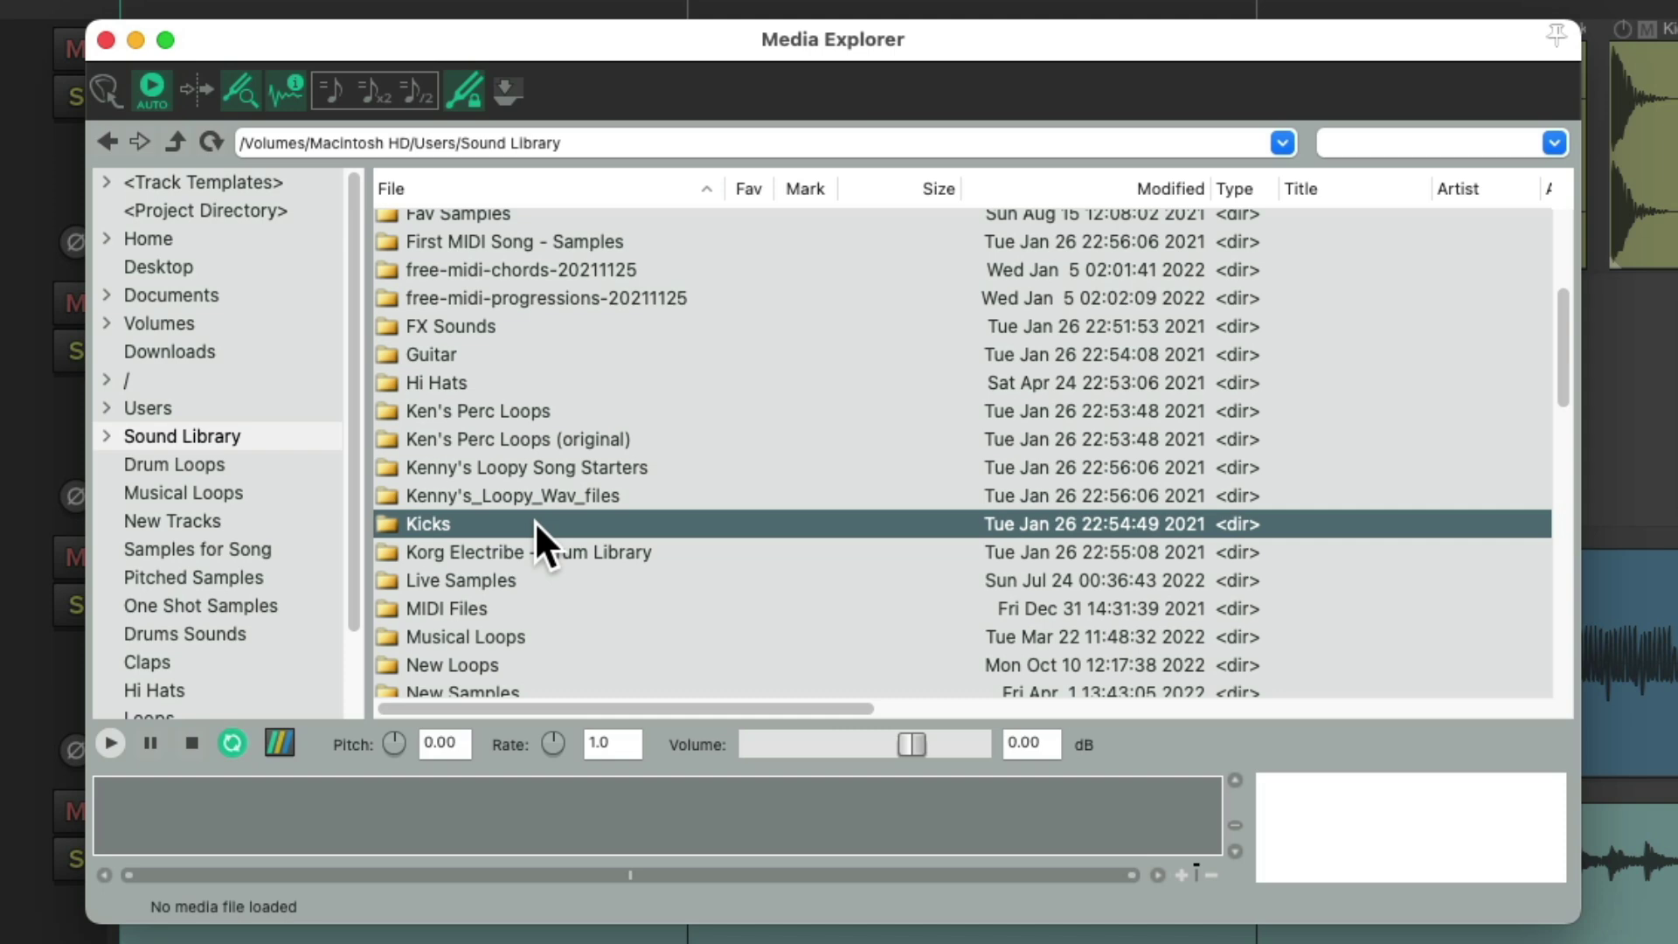
{"action": "double_click", "coordinate": [535, 521]}
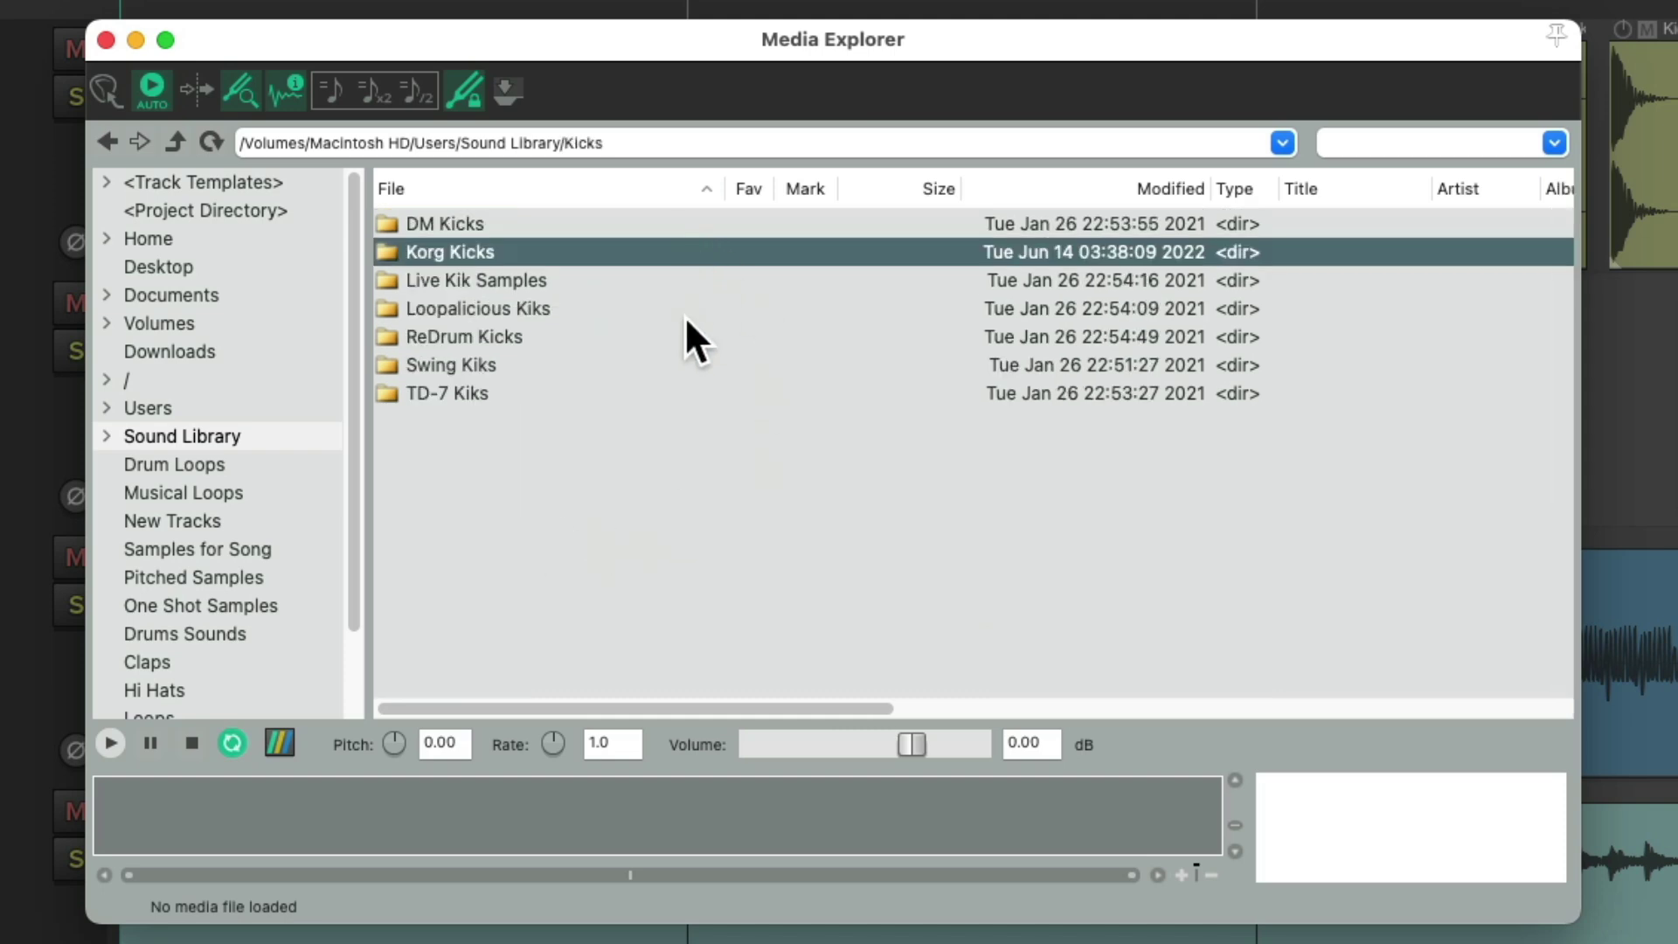
{"action": "double_click", "coordinate": [573, 224]}
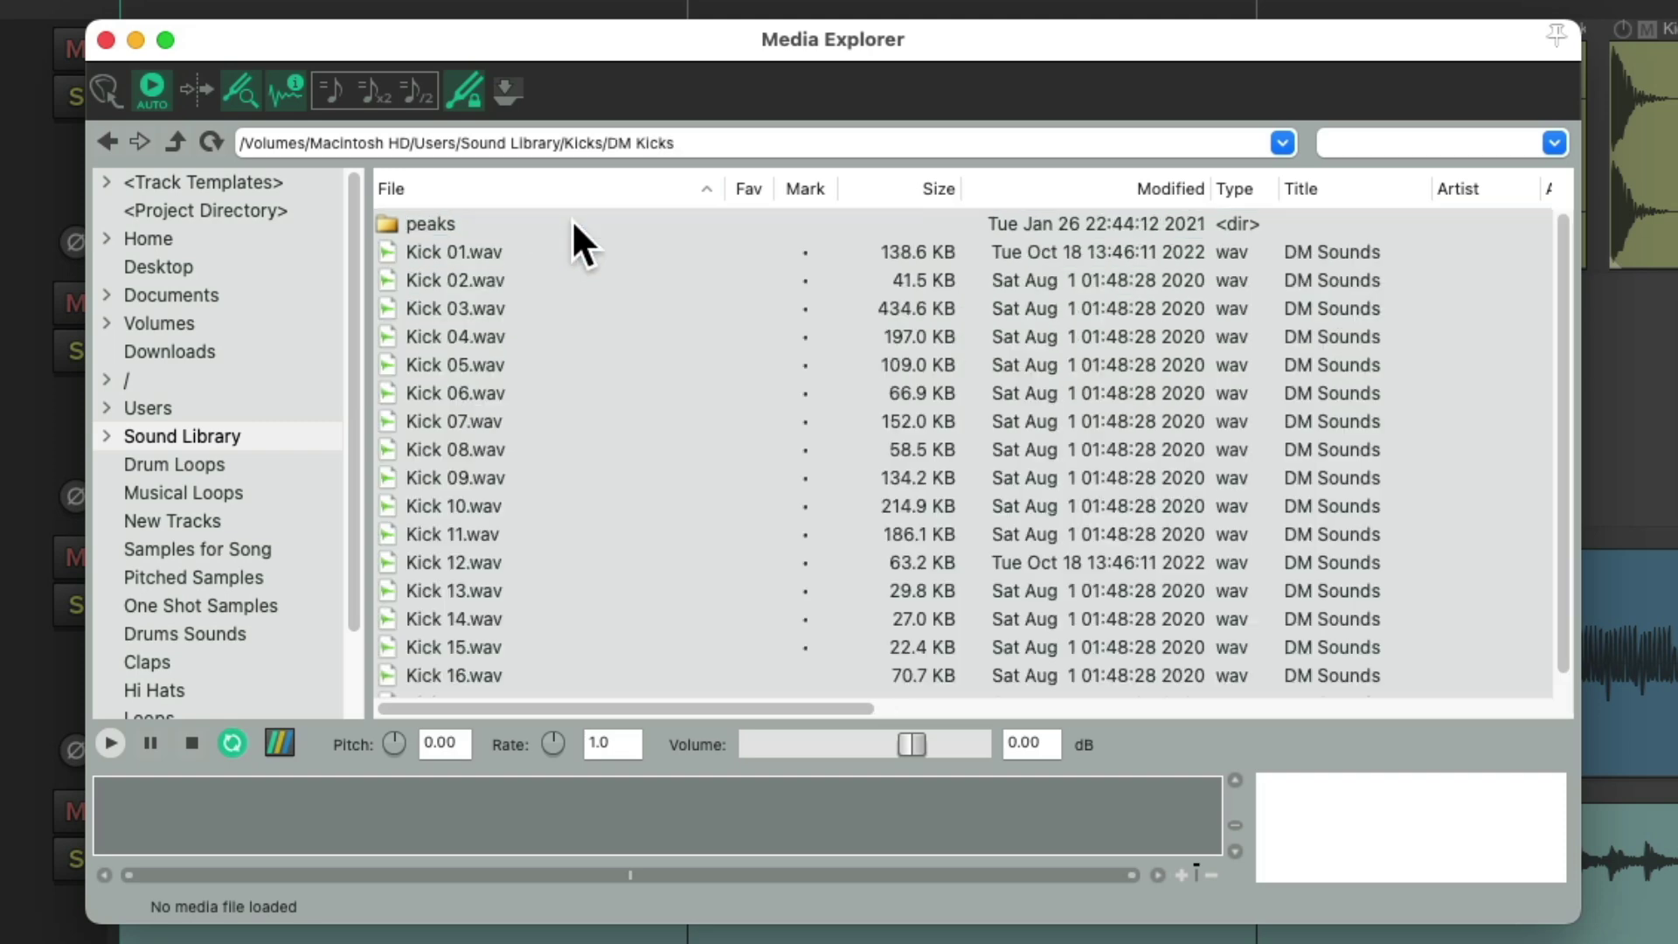
Step: Go back to the Kicks folder, view the Korg Kicks samples, and return to the Sound Library folder
{"action": "left_click", "coordinate": [107, 141]}
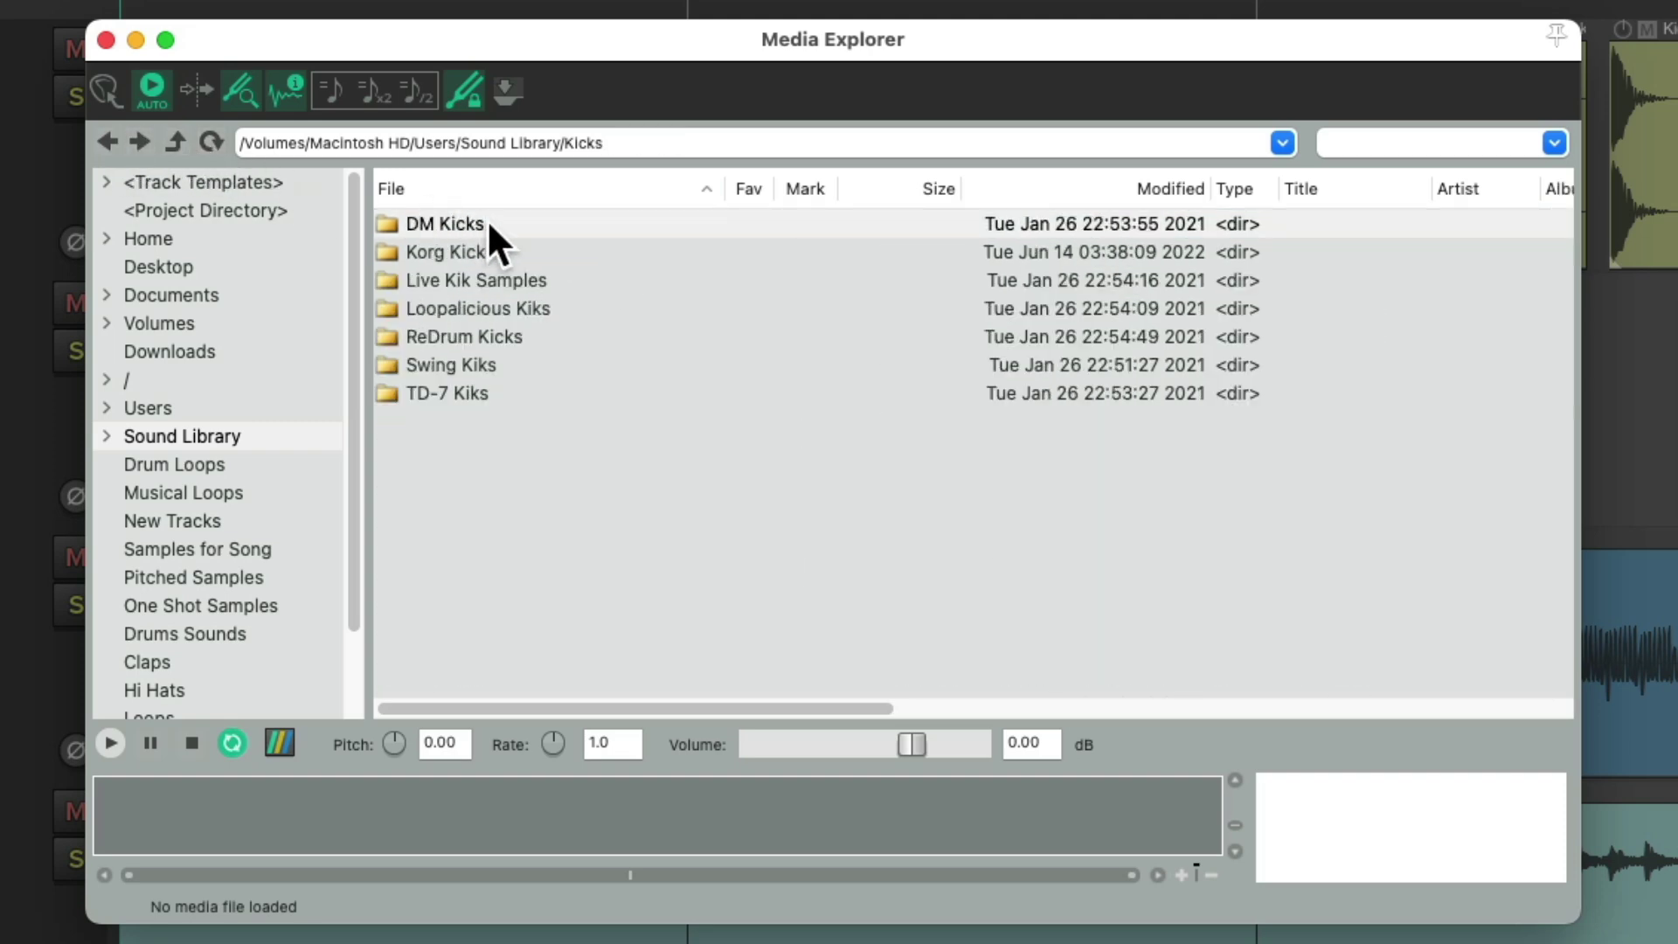
{"action": "double_click", "coordinate": [559, 251]}
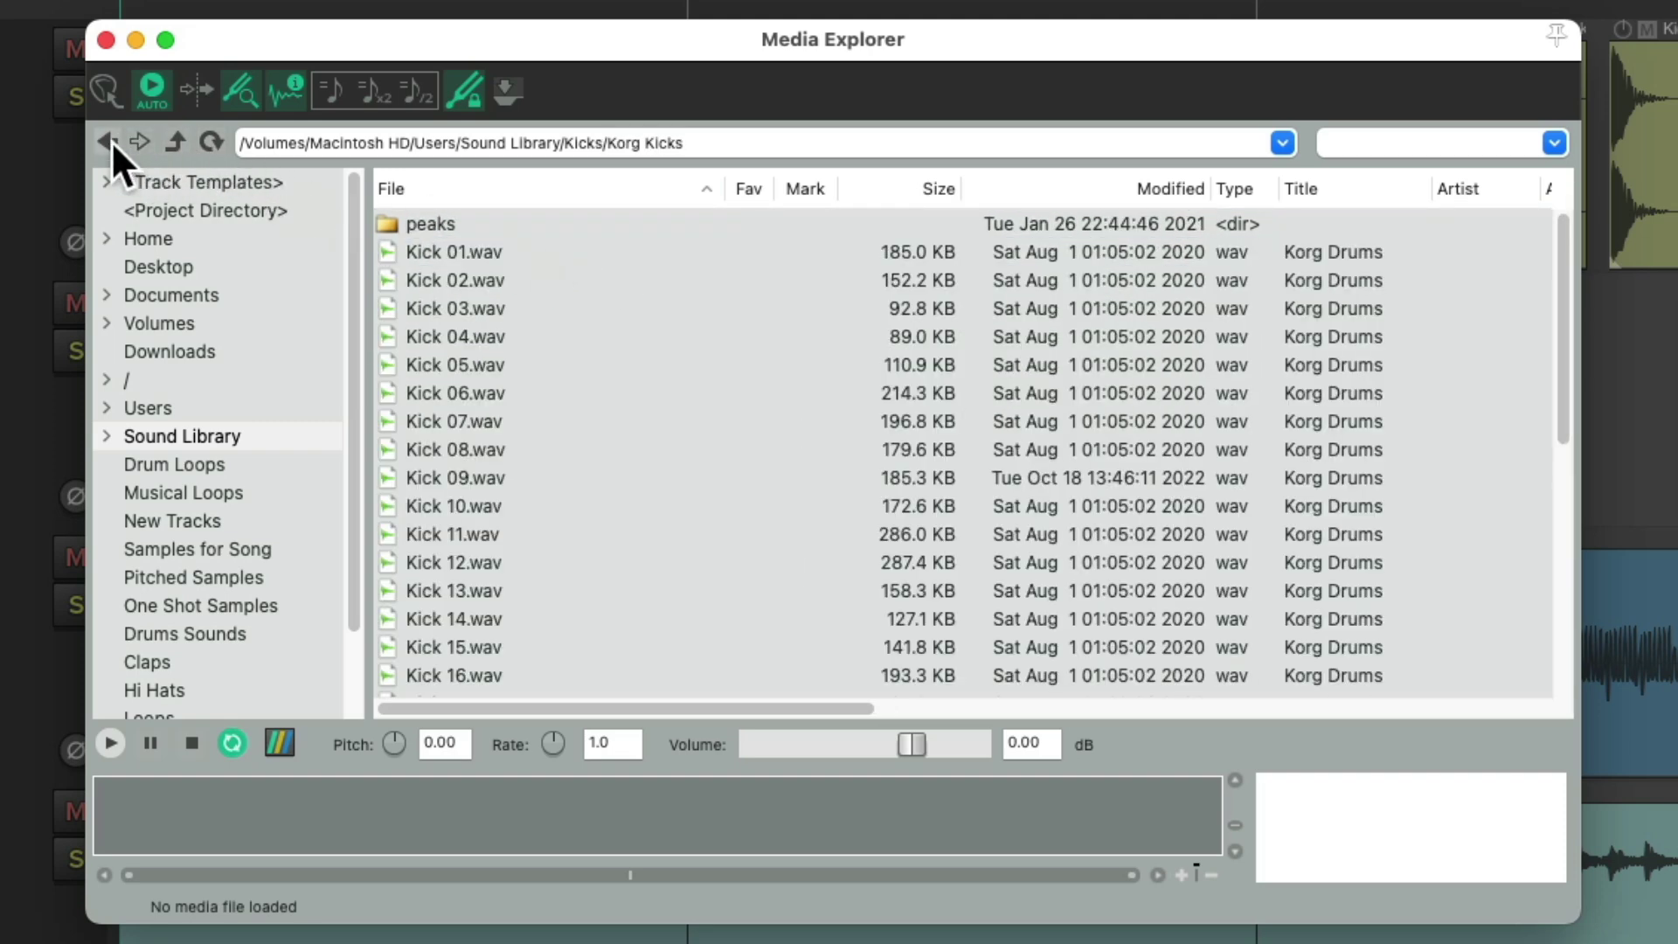
{"action": "left_click", "coordinate": [108, 140]}
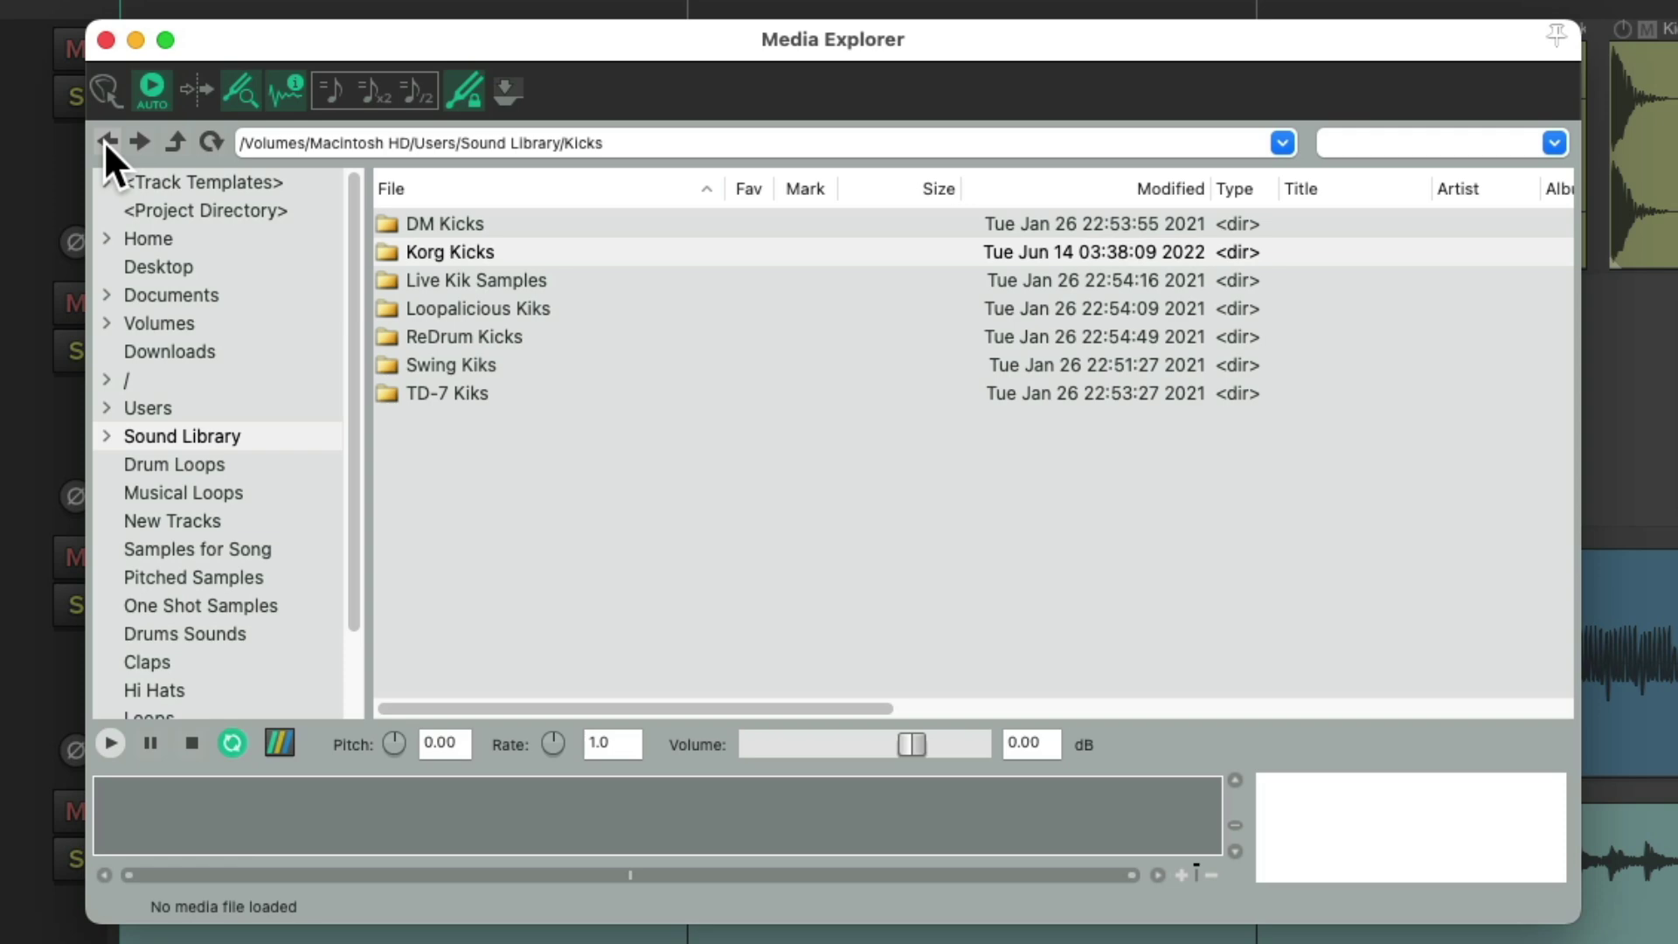
{"action": "left_click", "coordinate": [107, 140]}
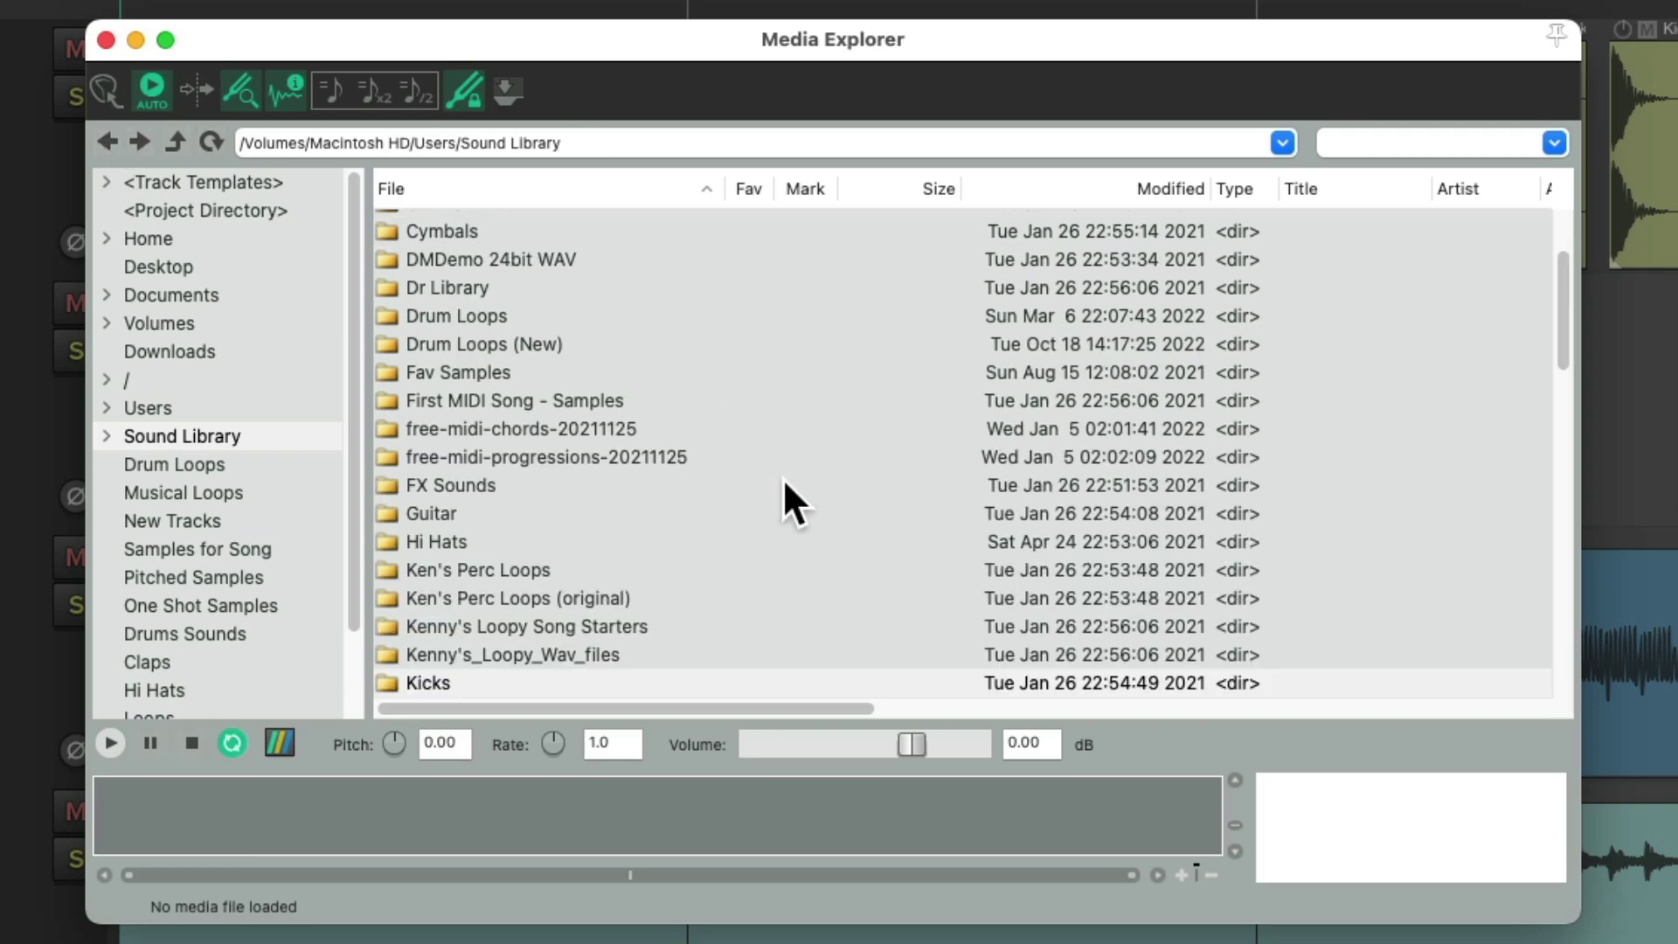
Step: Make a database from the Kicks folder in the Sound Library and look through its samples
{"action": "scroll", "coordinate": [811, 527], "scroll_direction": "down", "scroll_amount": 3}
{"action": "left_click", "coordinate": [584, 592]}
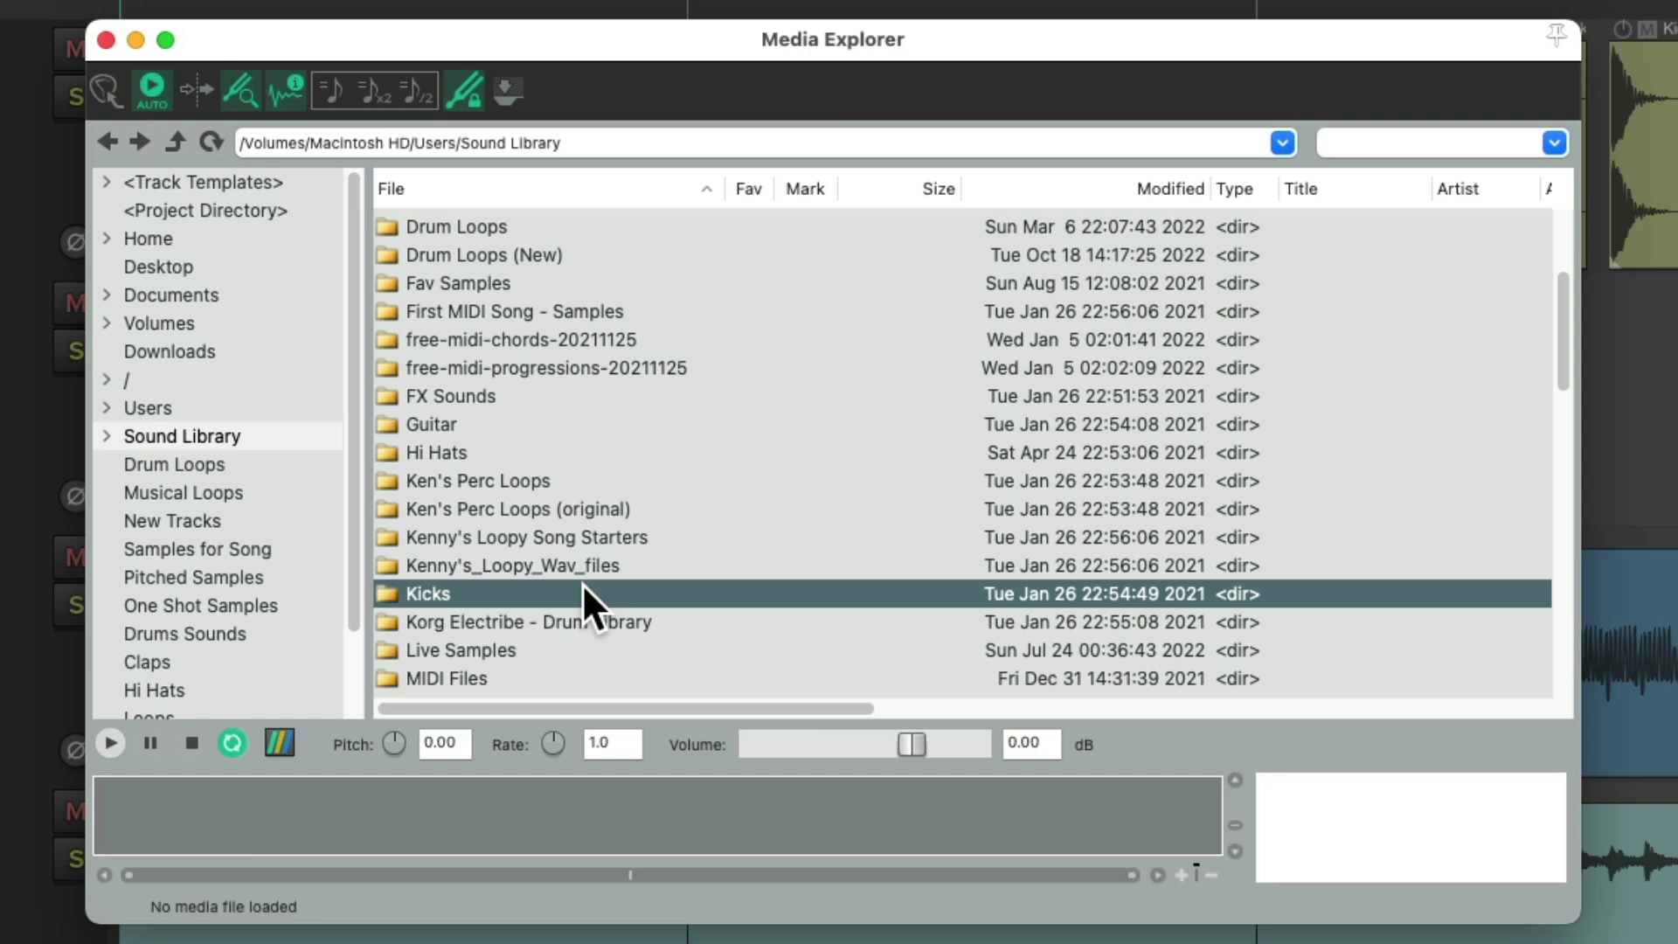
{"action": "right_click", "coordinate": [554, 592]}
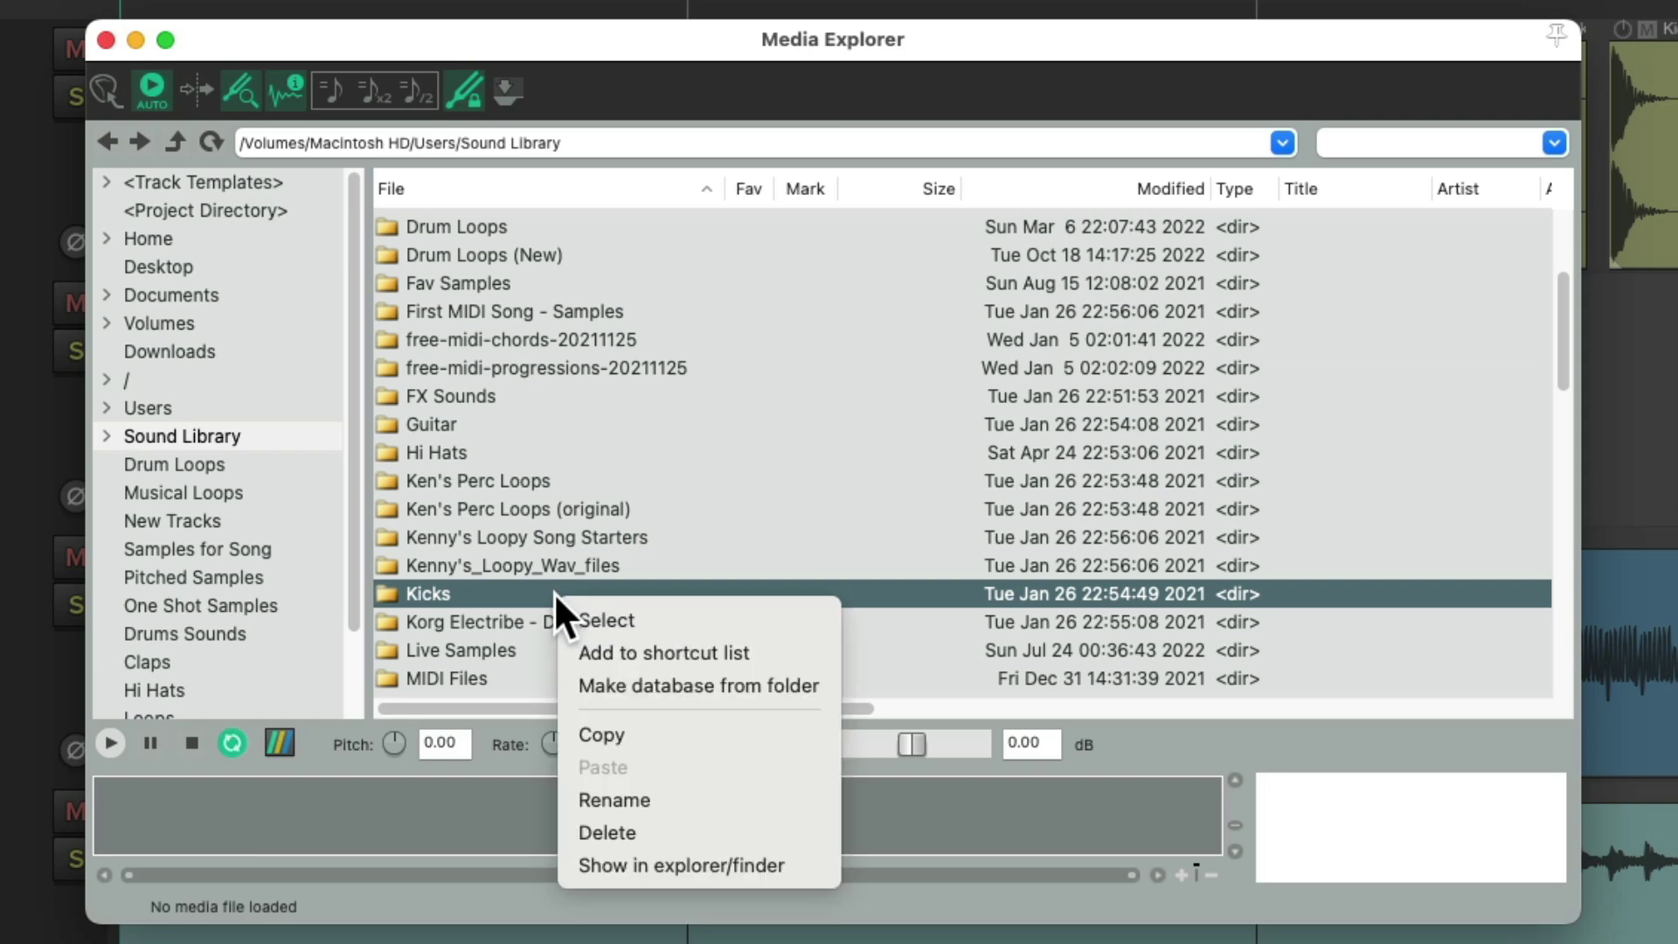
{"action": "left_click", "coordinate": [576, 686]}
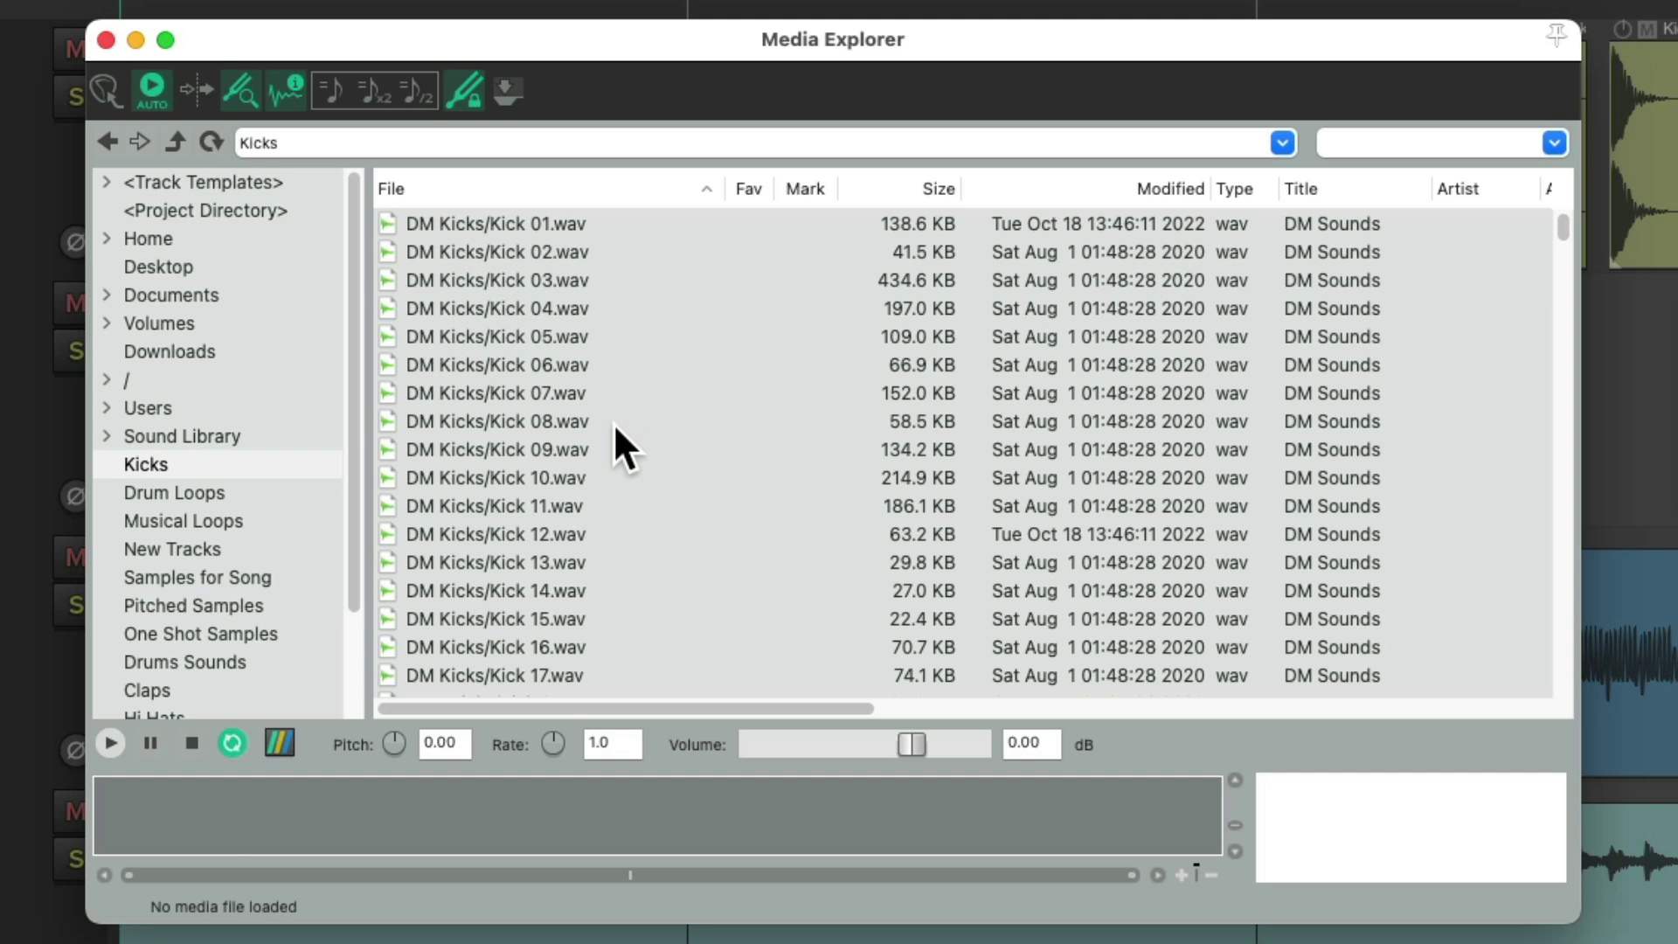
{"action": "scroll", "coordinate": [615, 426], "scroll_direction": "down", "scroll_amount": 15}
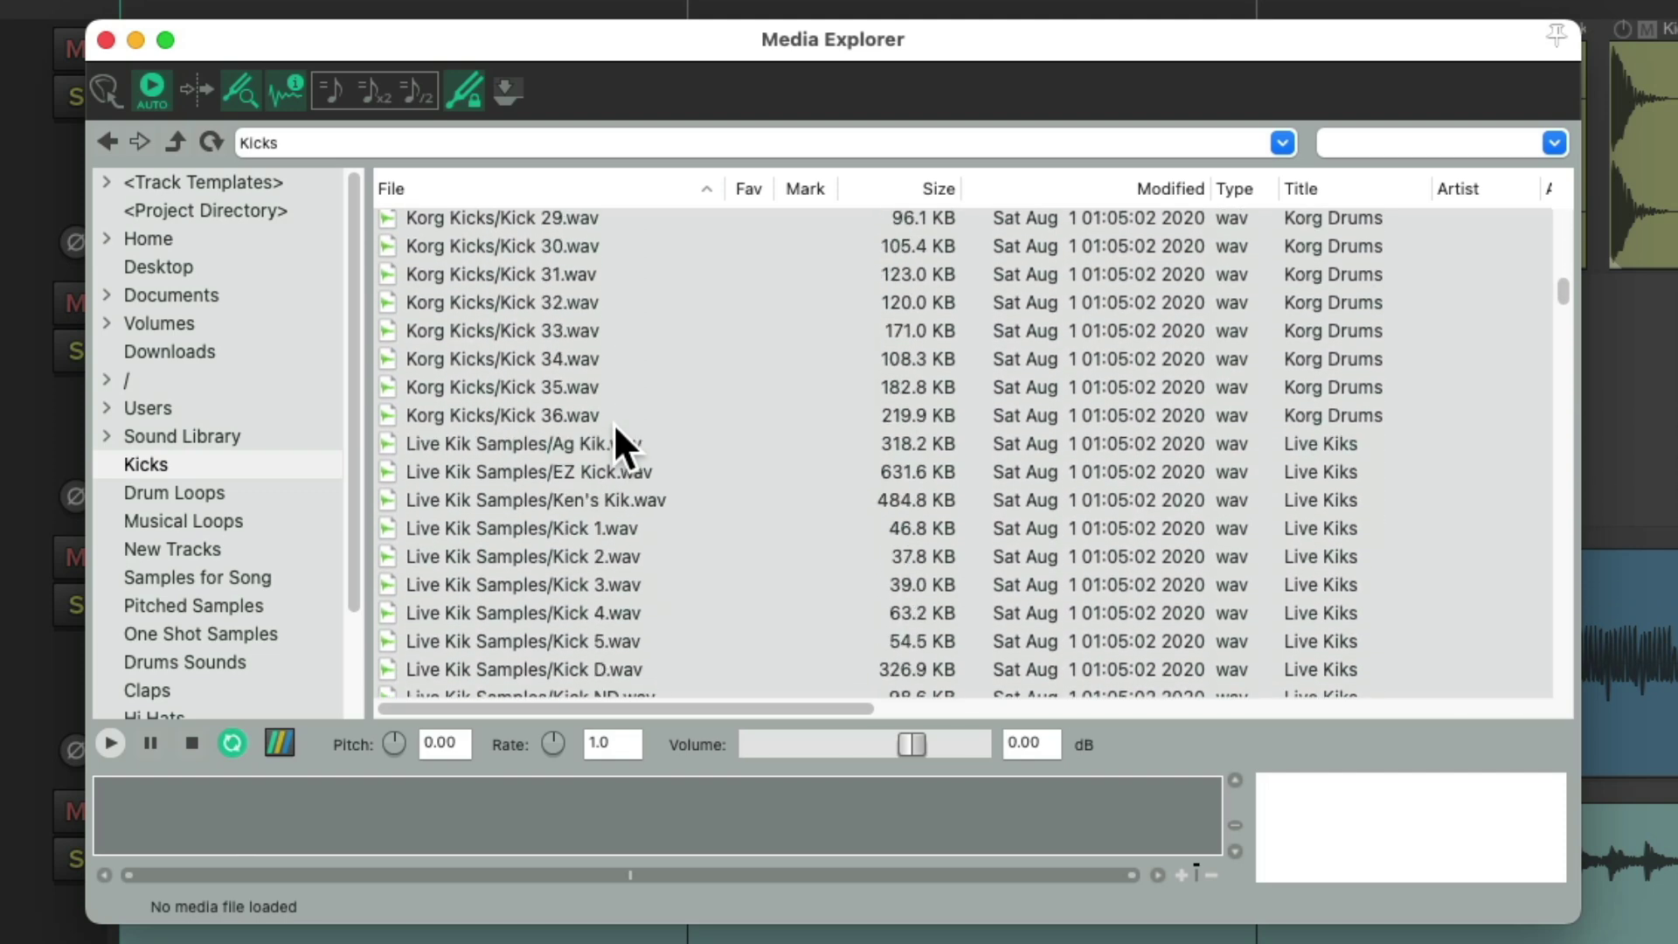
{"action": "scroll", "coordinate": [614, 423], "scroll_direction": "down", "scroll_amount": 10}
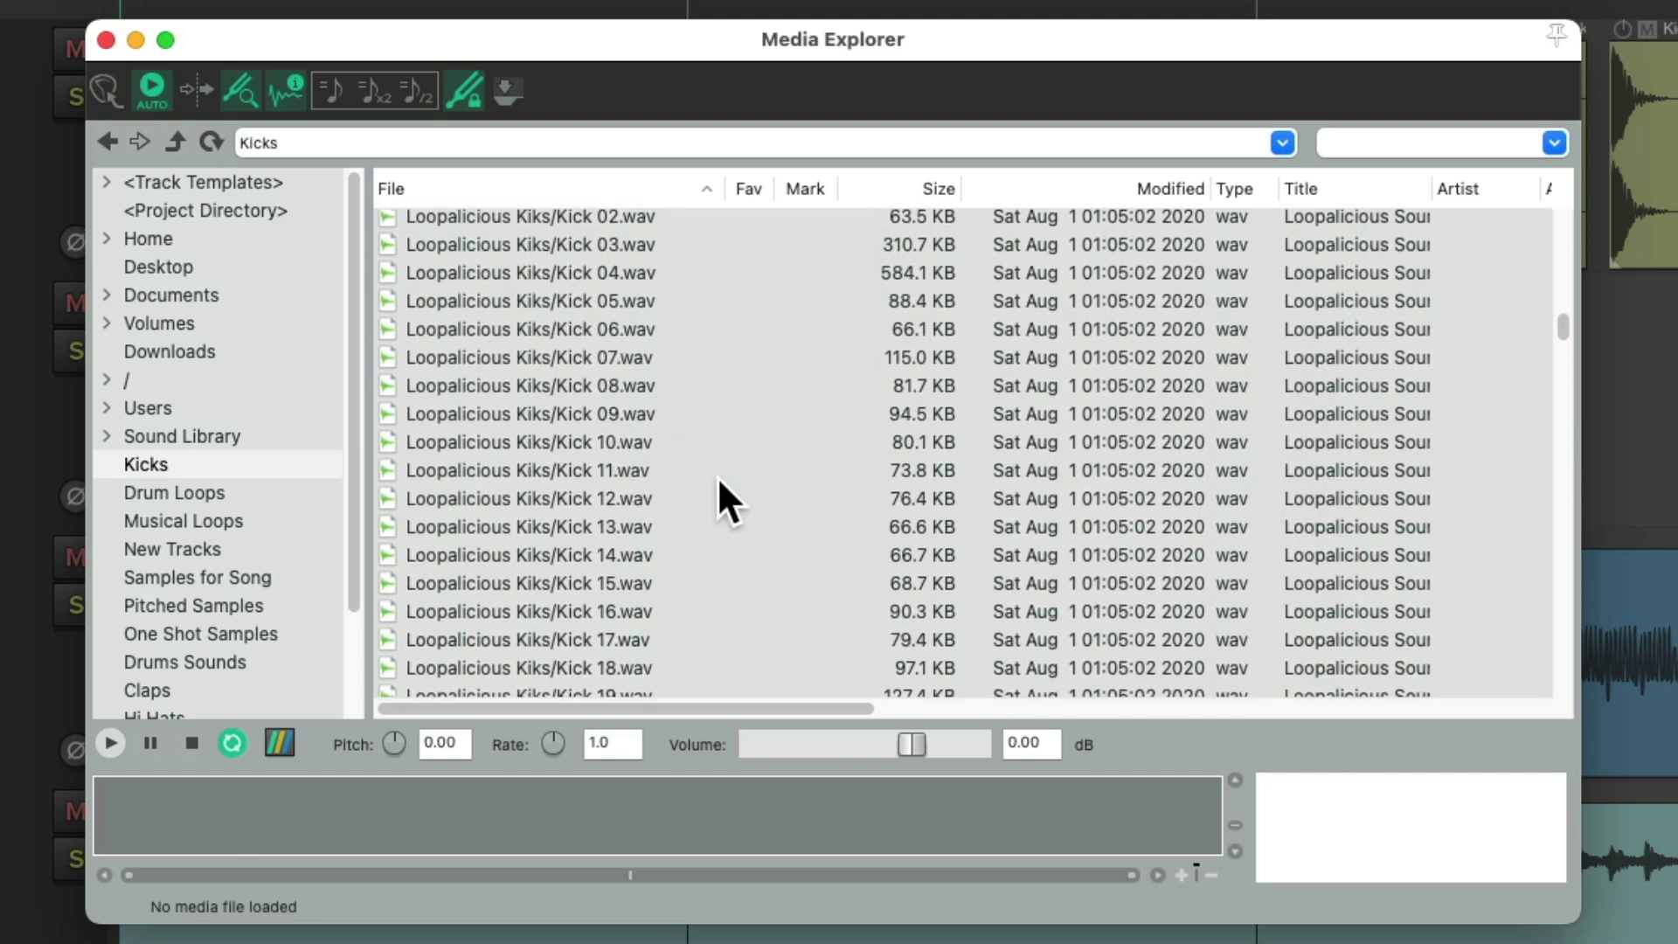
Step: Return to the Sound Library folder, view the contents of its Snares subfolder, and go back
{"action": "scroll", "coordinate": [719, 479], "scroll_direction": "down", "scroll_amount": 12}
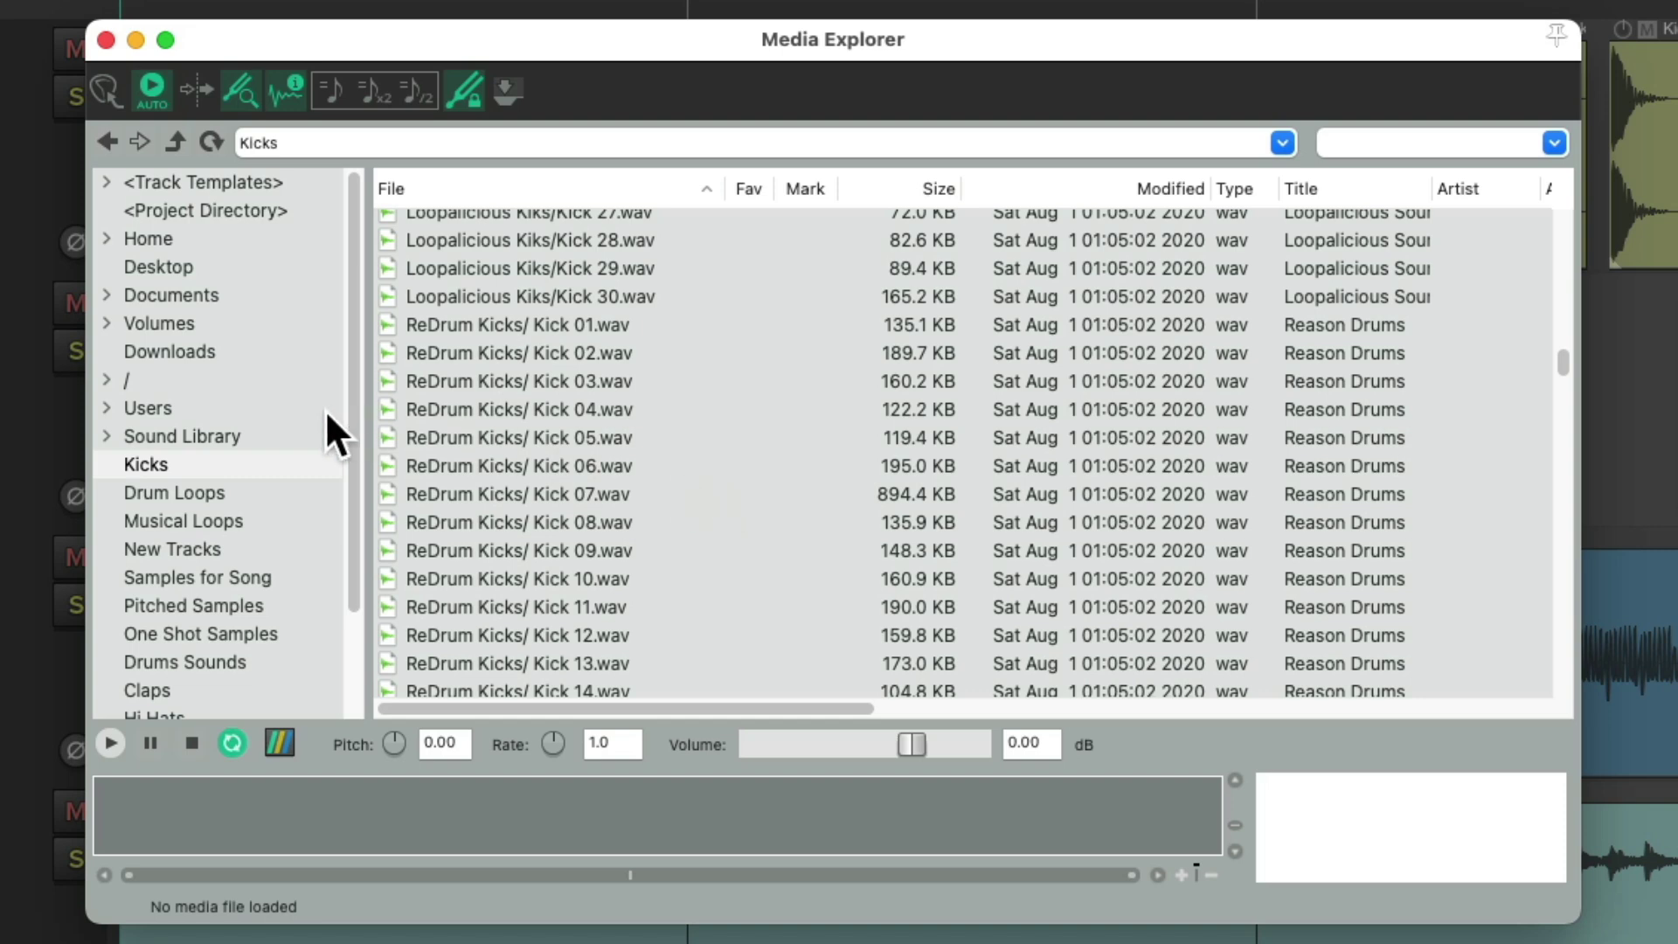
{"action": "left_click", "coordinate": [297, 428]}
{"action": "scroll", "coordinate": [678, 470], "scroll_direction": "down", "scroll_amount": 3}
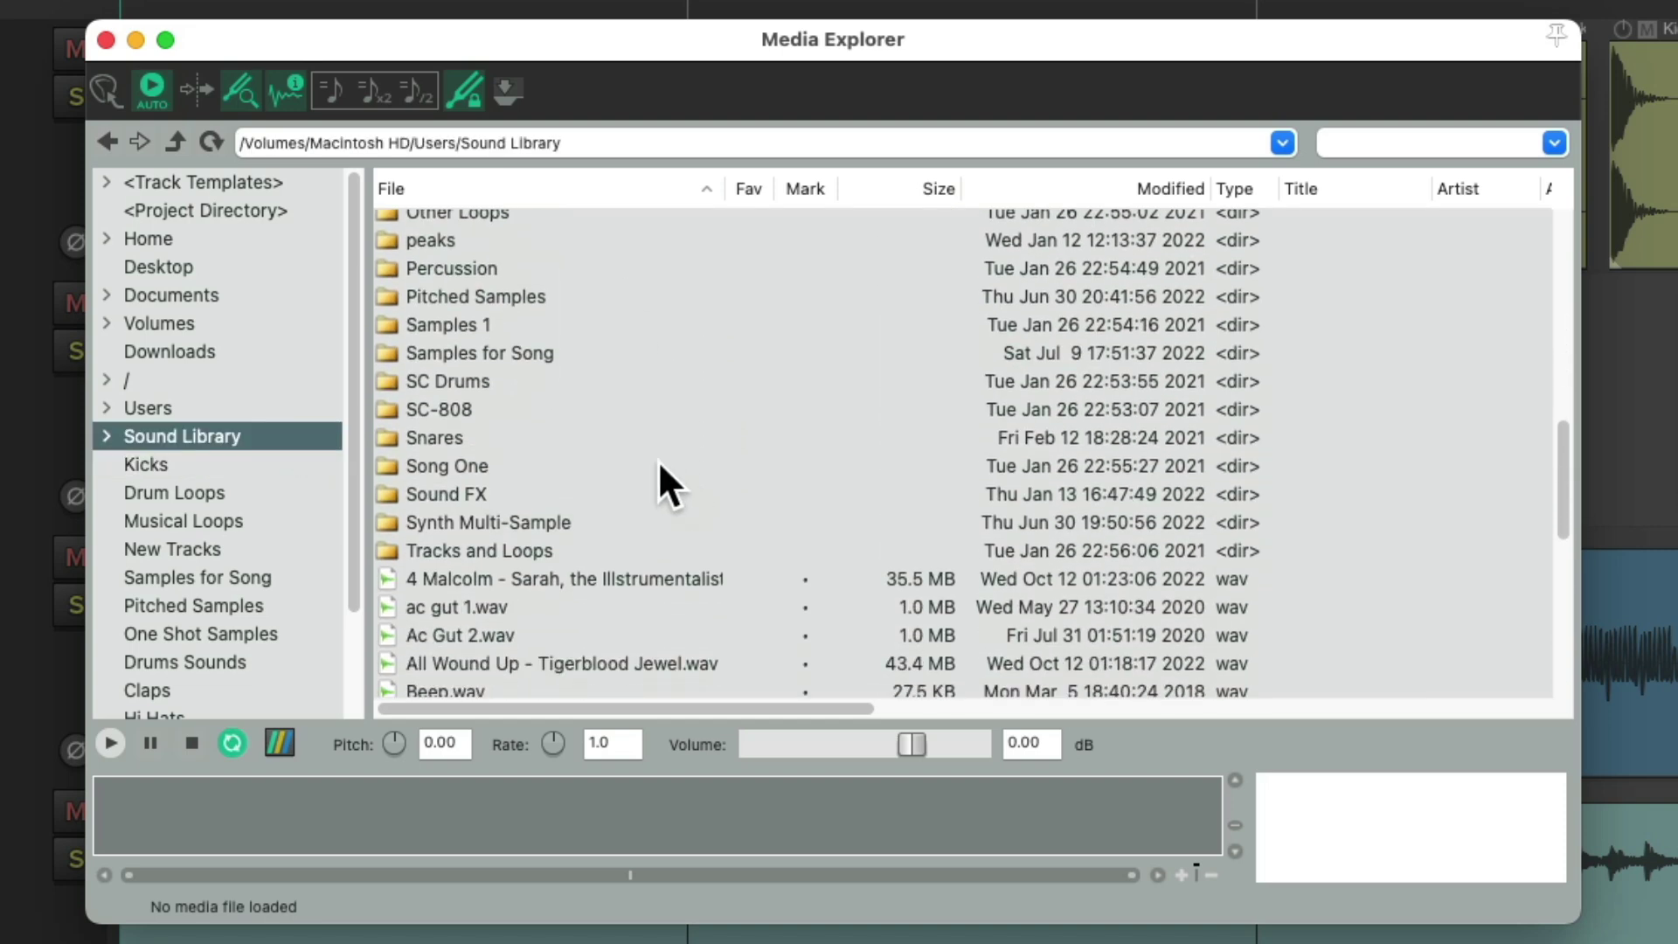
{"action": "left_click", "coordinate": [522, 426]}
{"action": "double_click", "coordinate": [541, 434]}
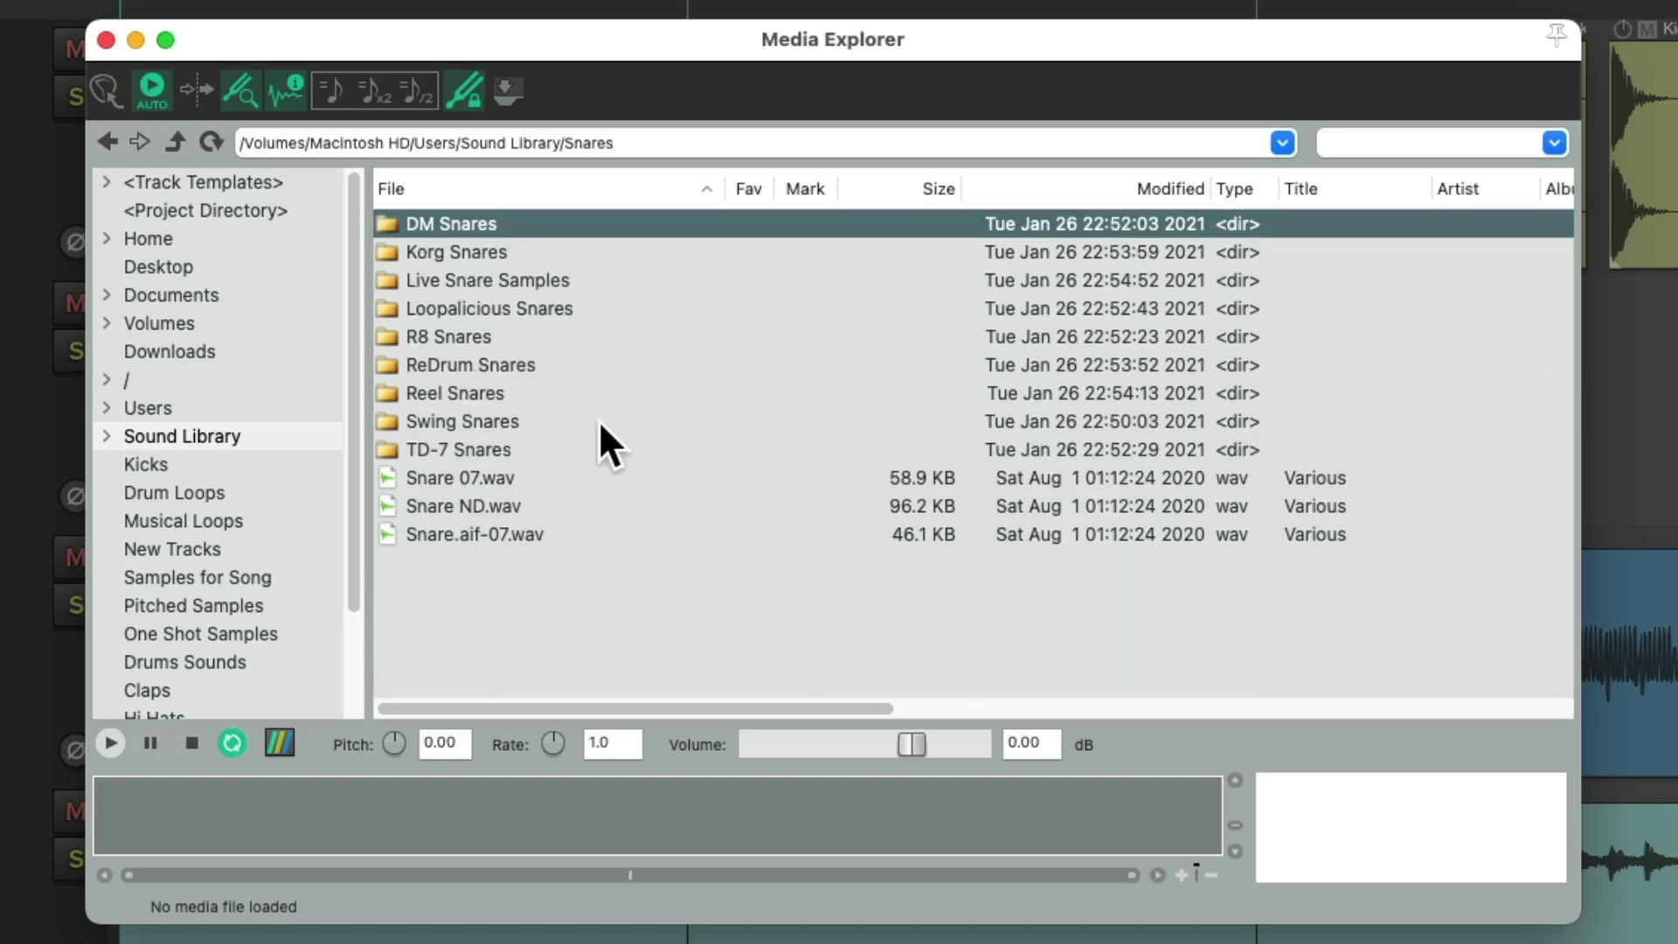
{"action": "left_click", "coordinate": [107, 141]}
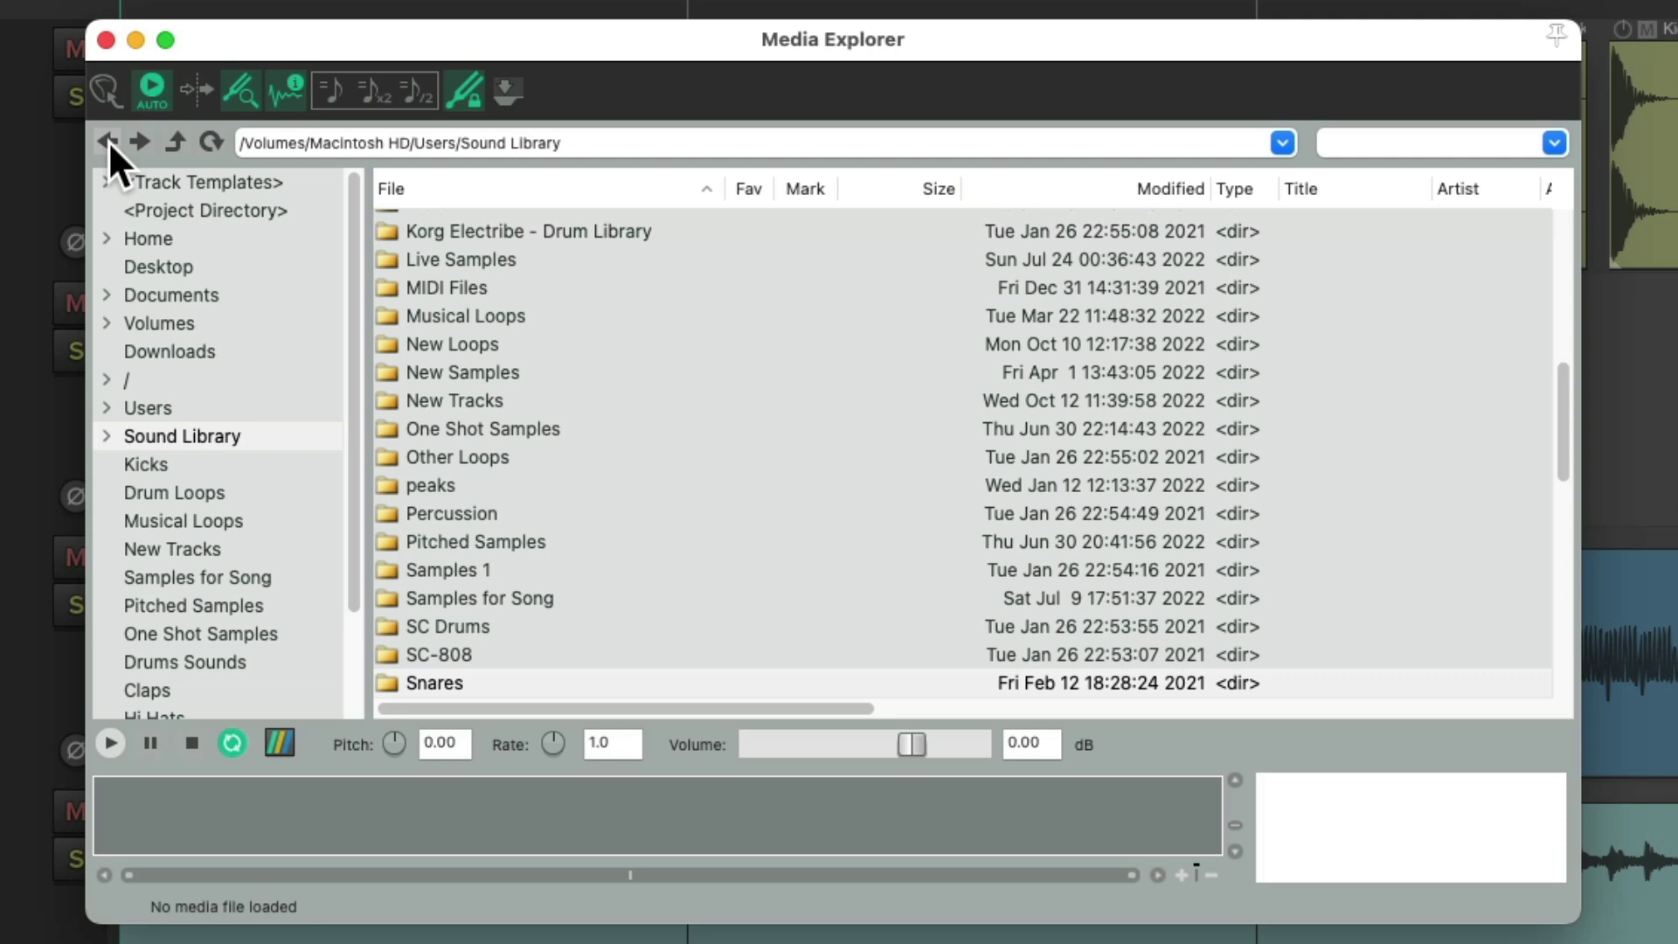
Step: Make a database from the Snares folder in the Sound Library
{"action": "scroll", "coordinate": [699, 525], "scroll_direction": "down", "scroll_amount": 3}
{"action": "right_click", "coordinate": [554, 505]}
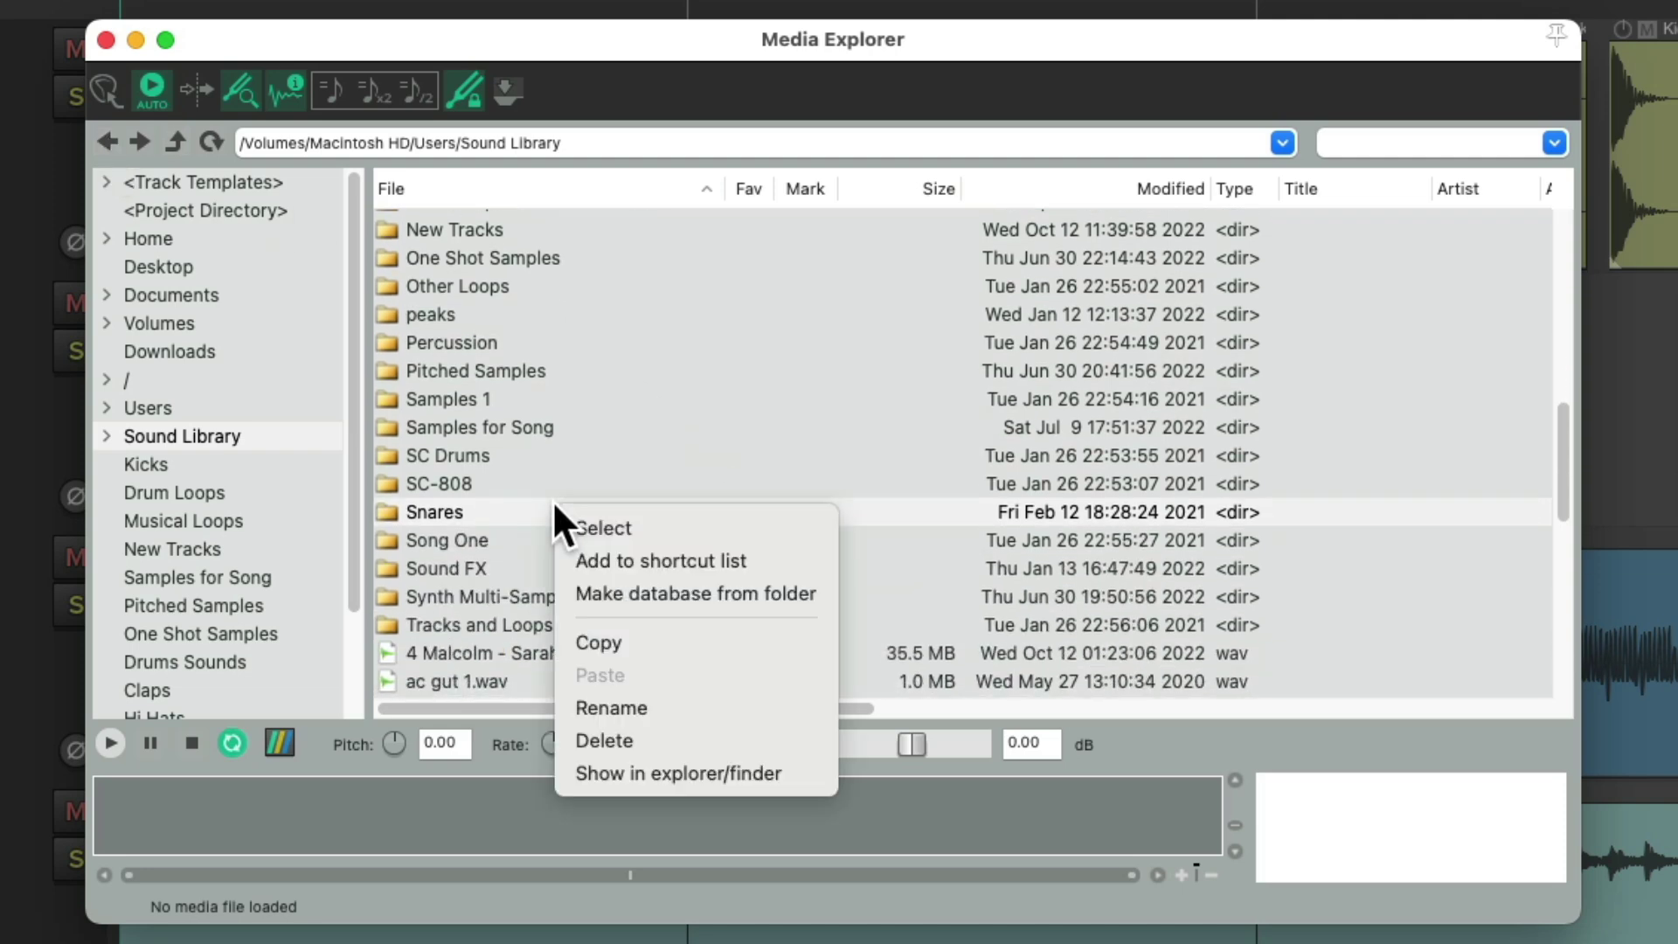
{"action": "left_click", "coordinate": [569, 592]}
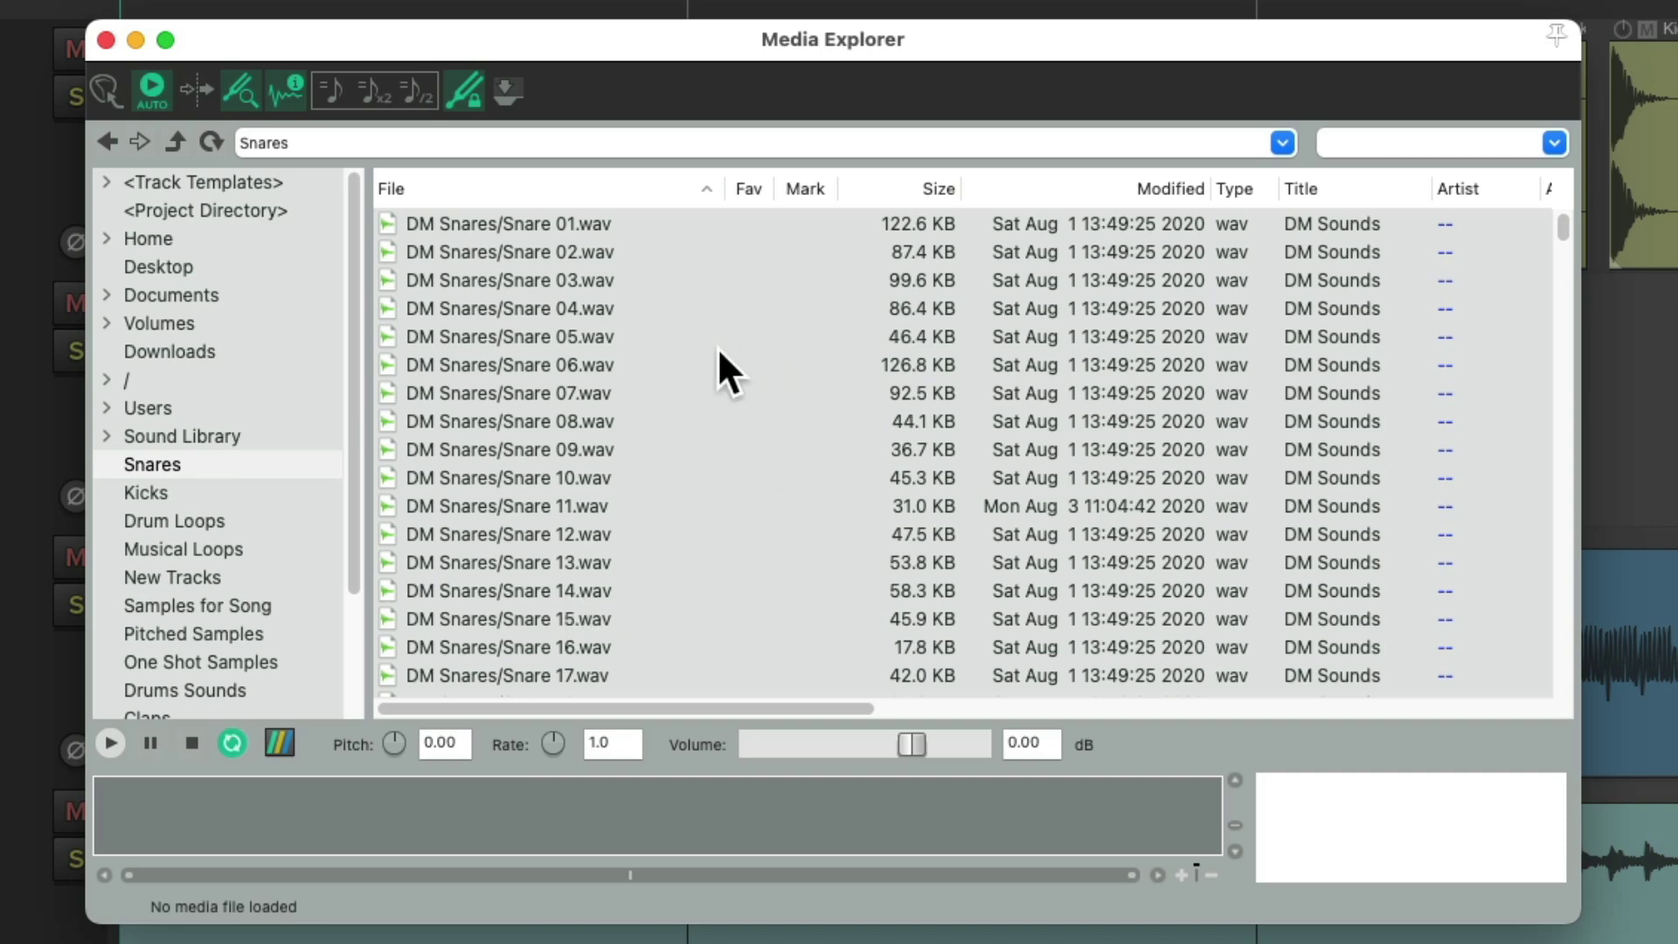
Step: Look through the samples in the Snares database and examine all of its metadata columns
{"action": "scroll", "coordinate": [670, 516], "scroll_direction": "down", "scroll_amount": 10}
{"action": "scroll", "coordinate": [667, 511], "scroll_direction": "down", "scroll_amount": 5}
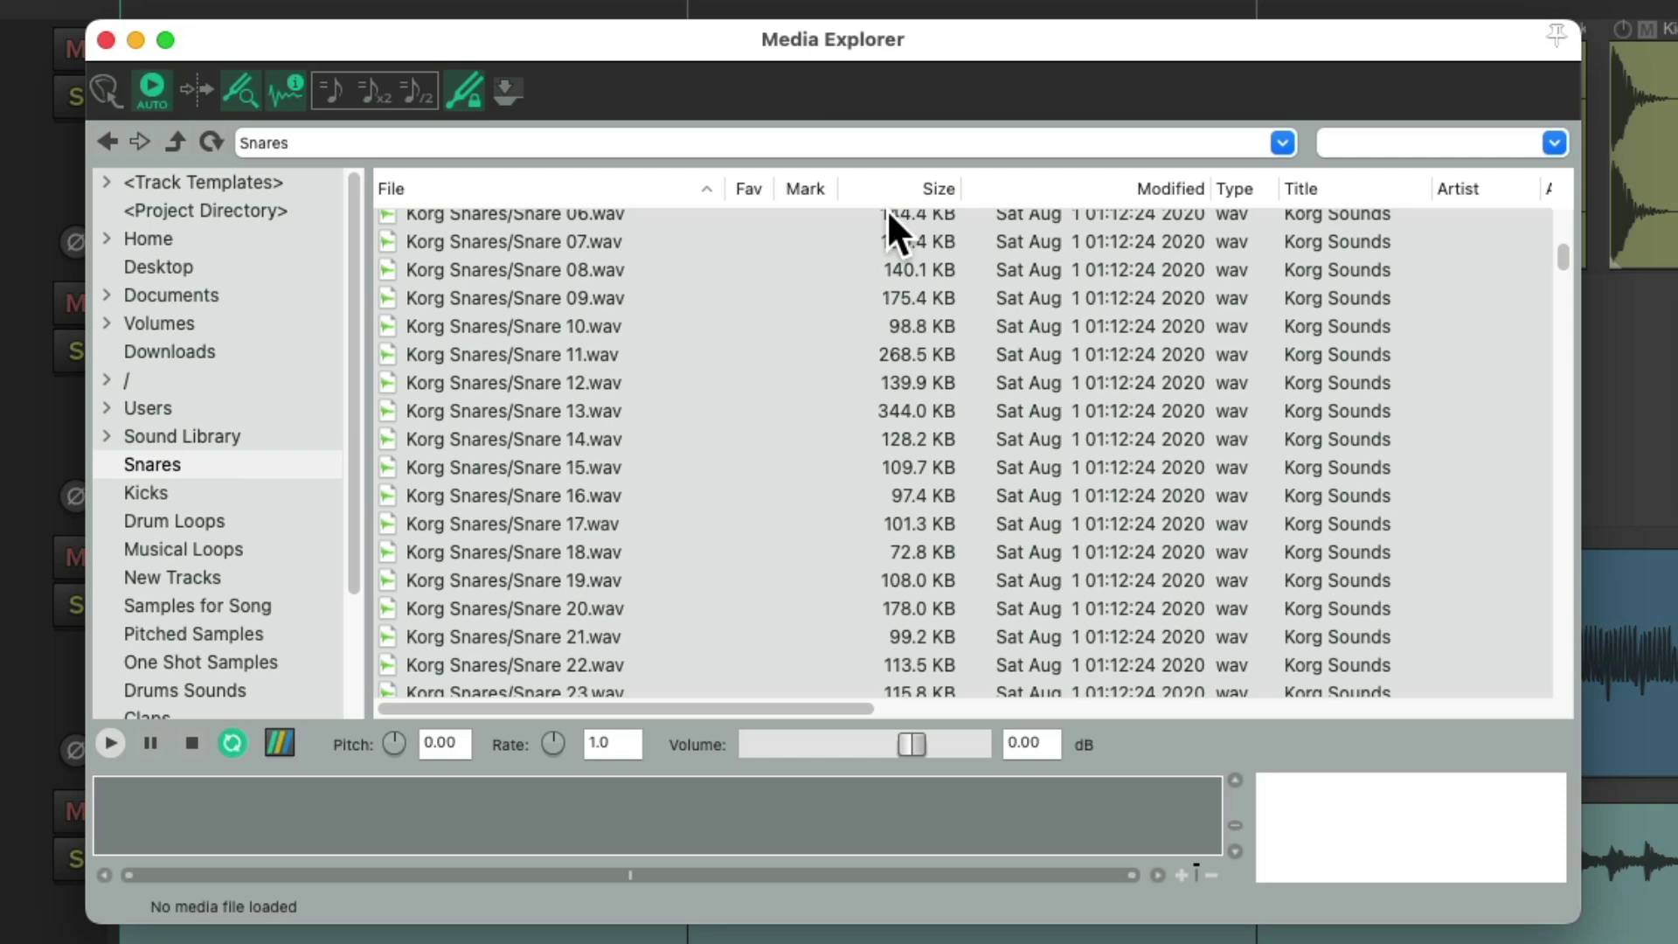
{"action": "scroll", "coordinate": [667, 437], "scroll_direction": "up", "scroll_amount": 10}
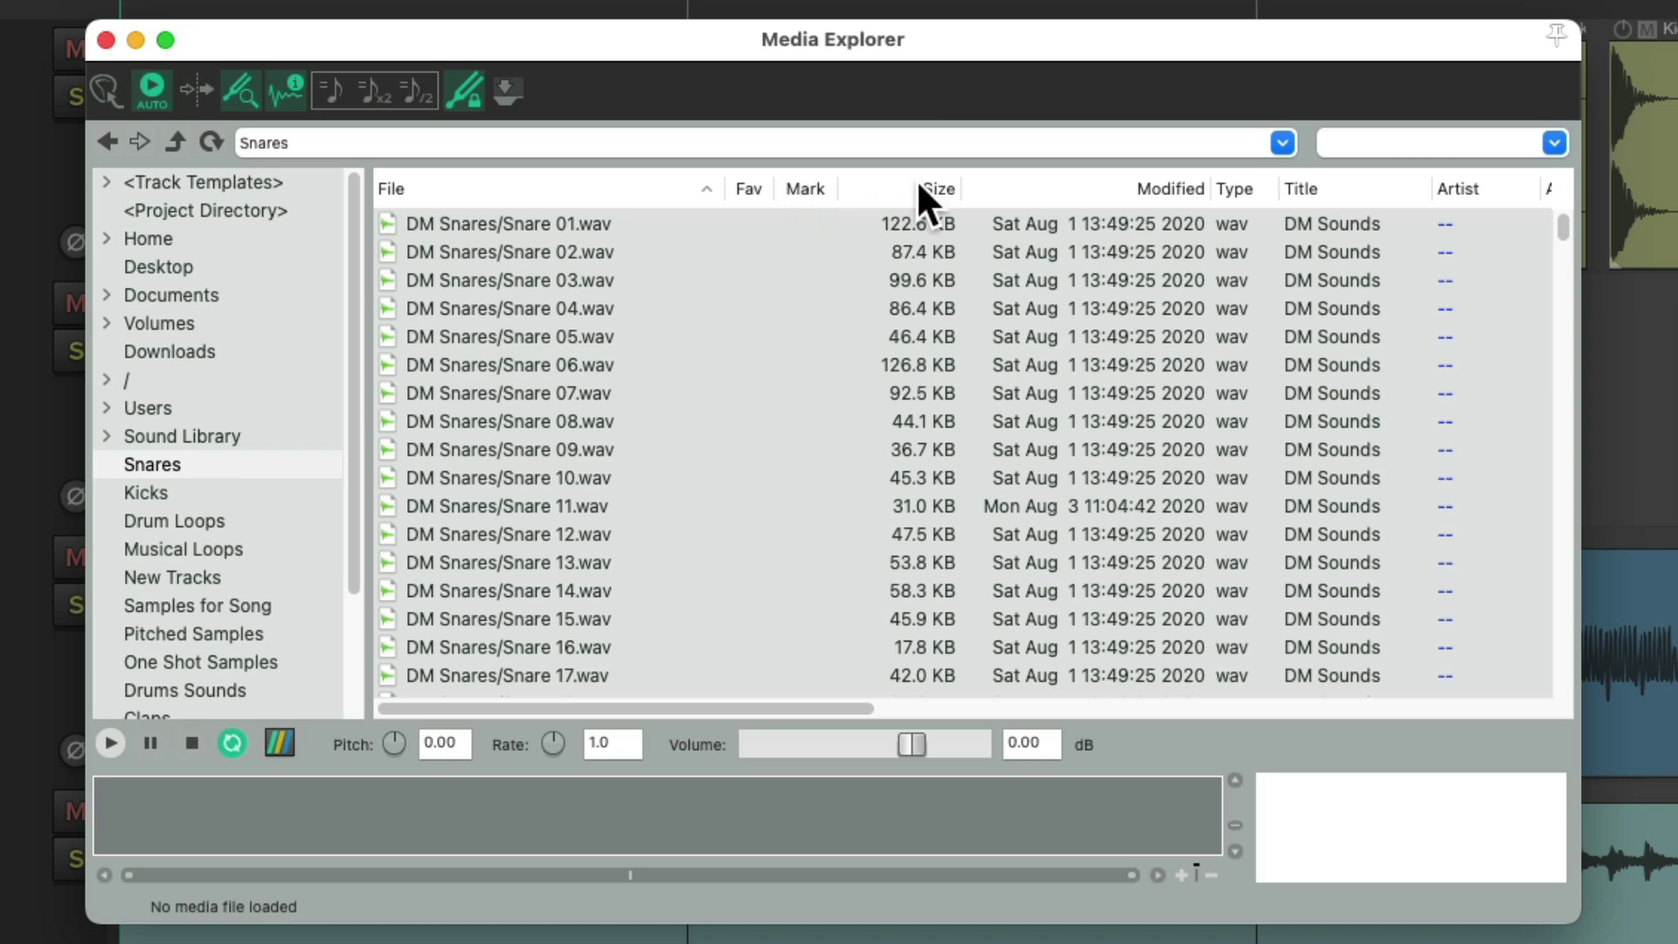
{"action": "scroll", "coordinate": [1074, 327], "scroll_direction": "right", "scroll_amount": 10}
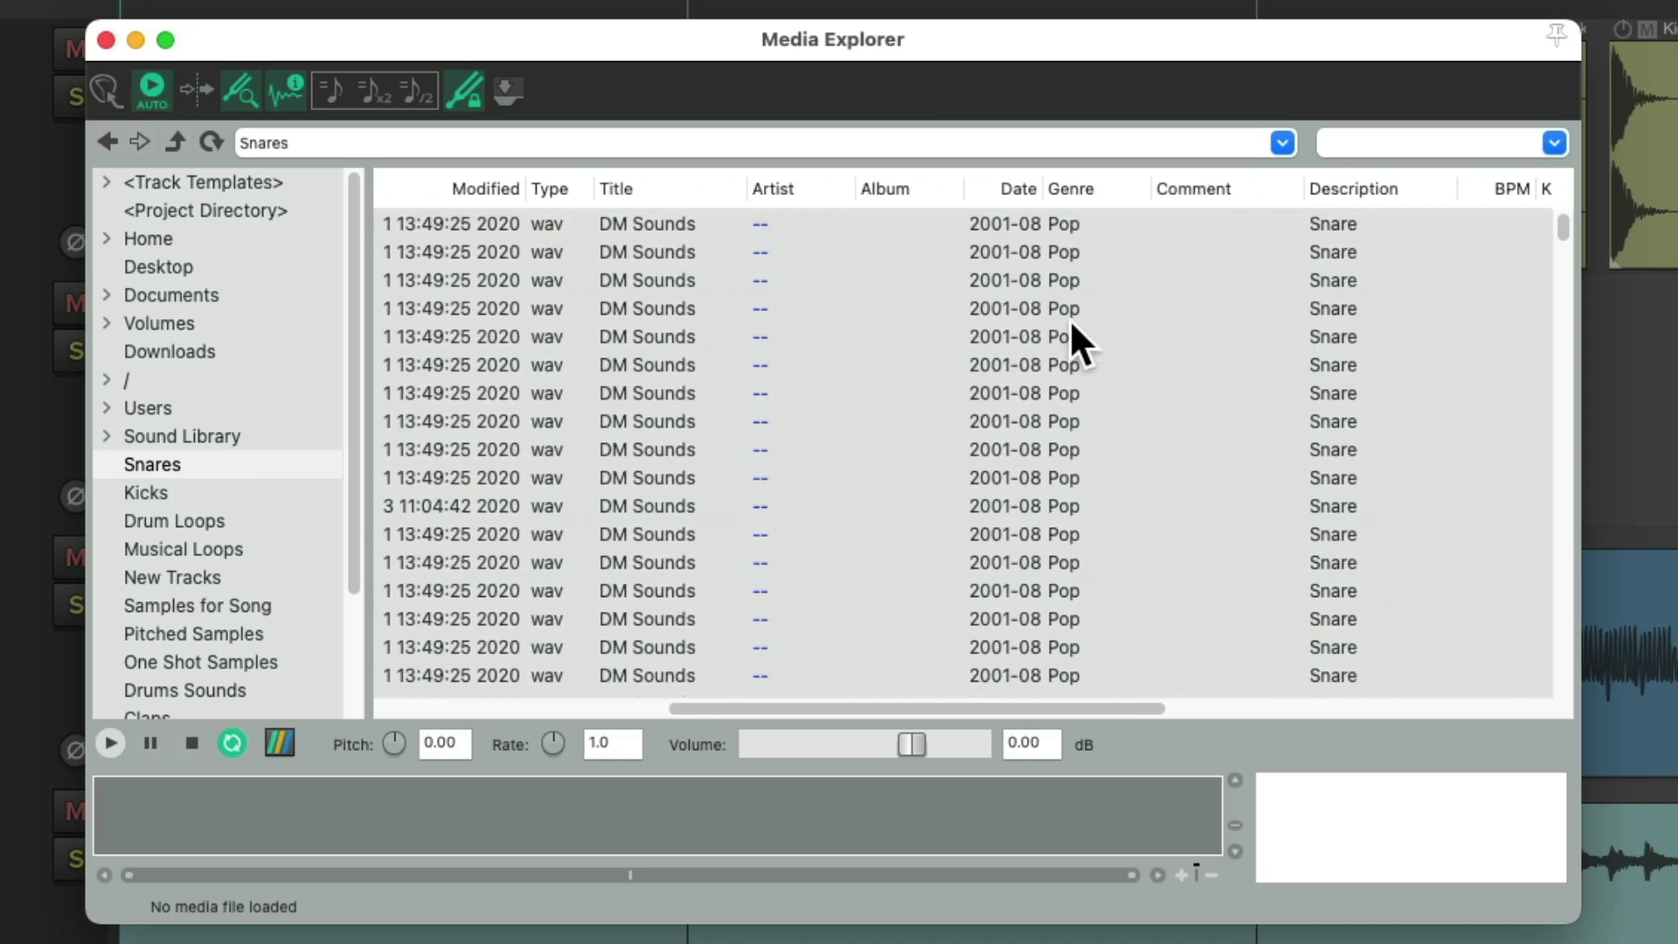
{"action": "scroll", "coordinate": [1071, 324], "scroll_direction": "right", "scroll_amount": 10}
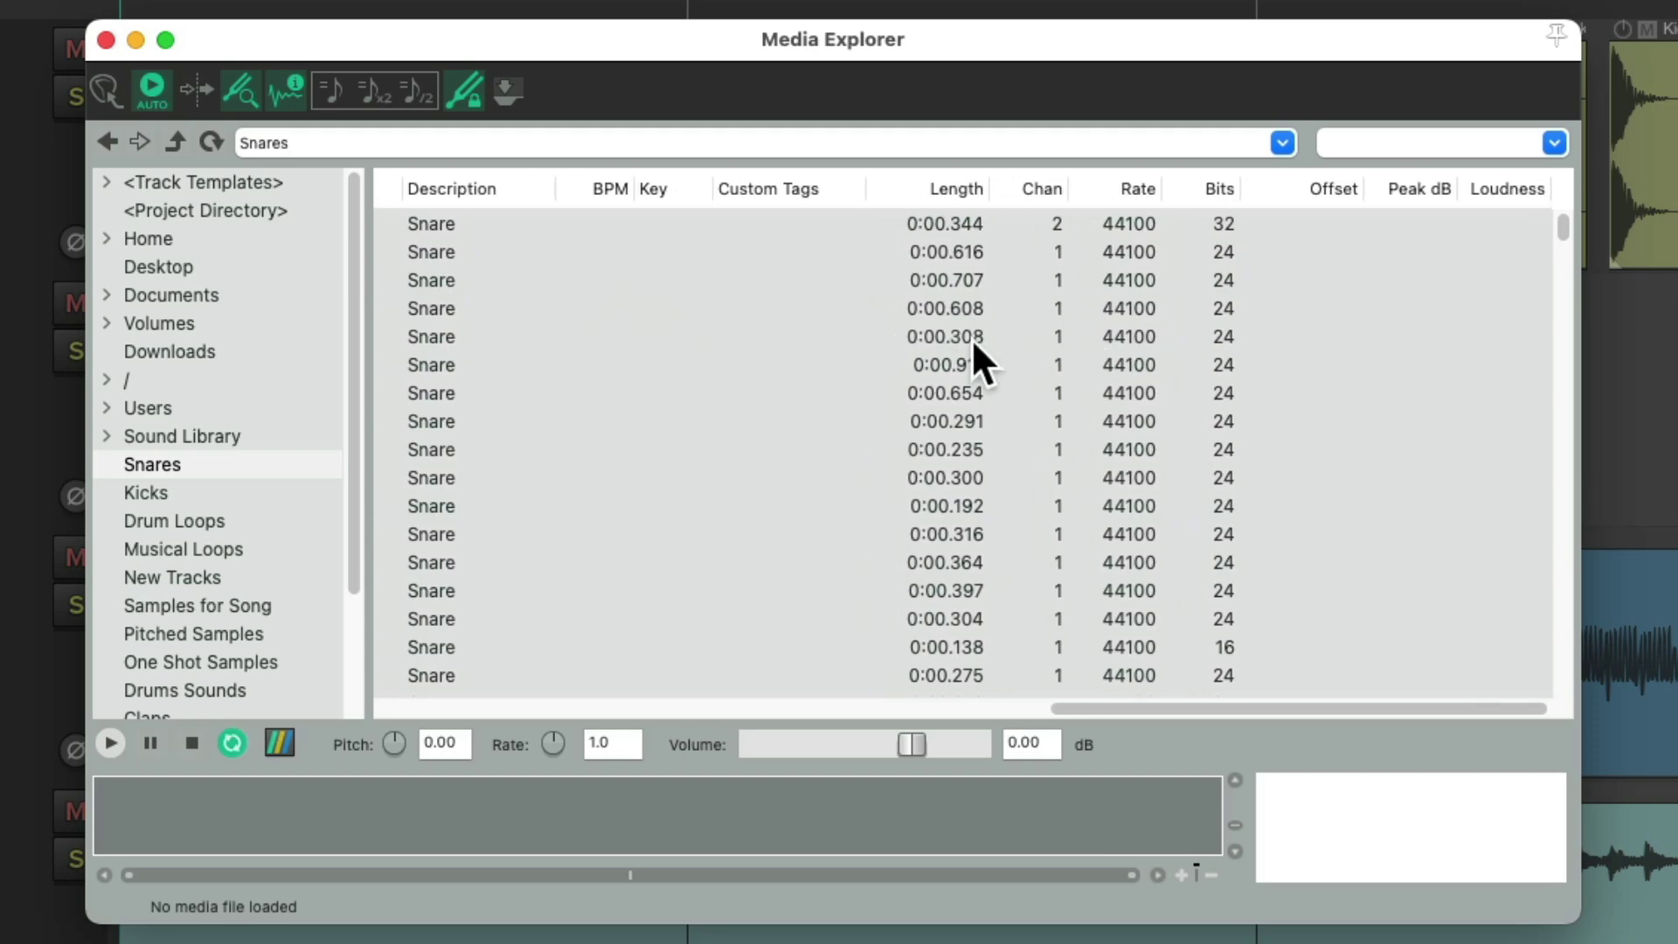
{"action": "scroll", "coordinate": [972, 339], "scroll_direction": "left", "scroll_amount": 20}
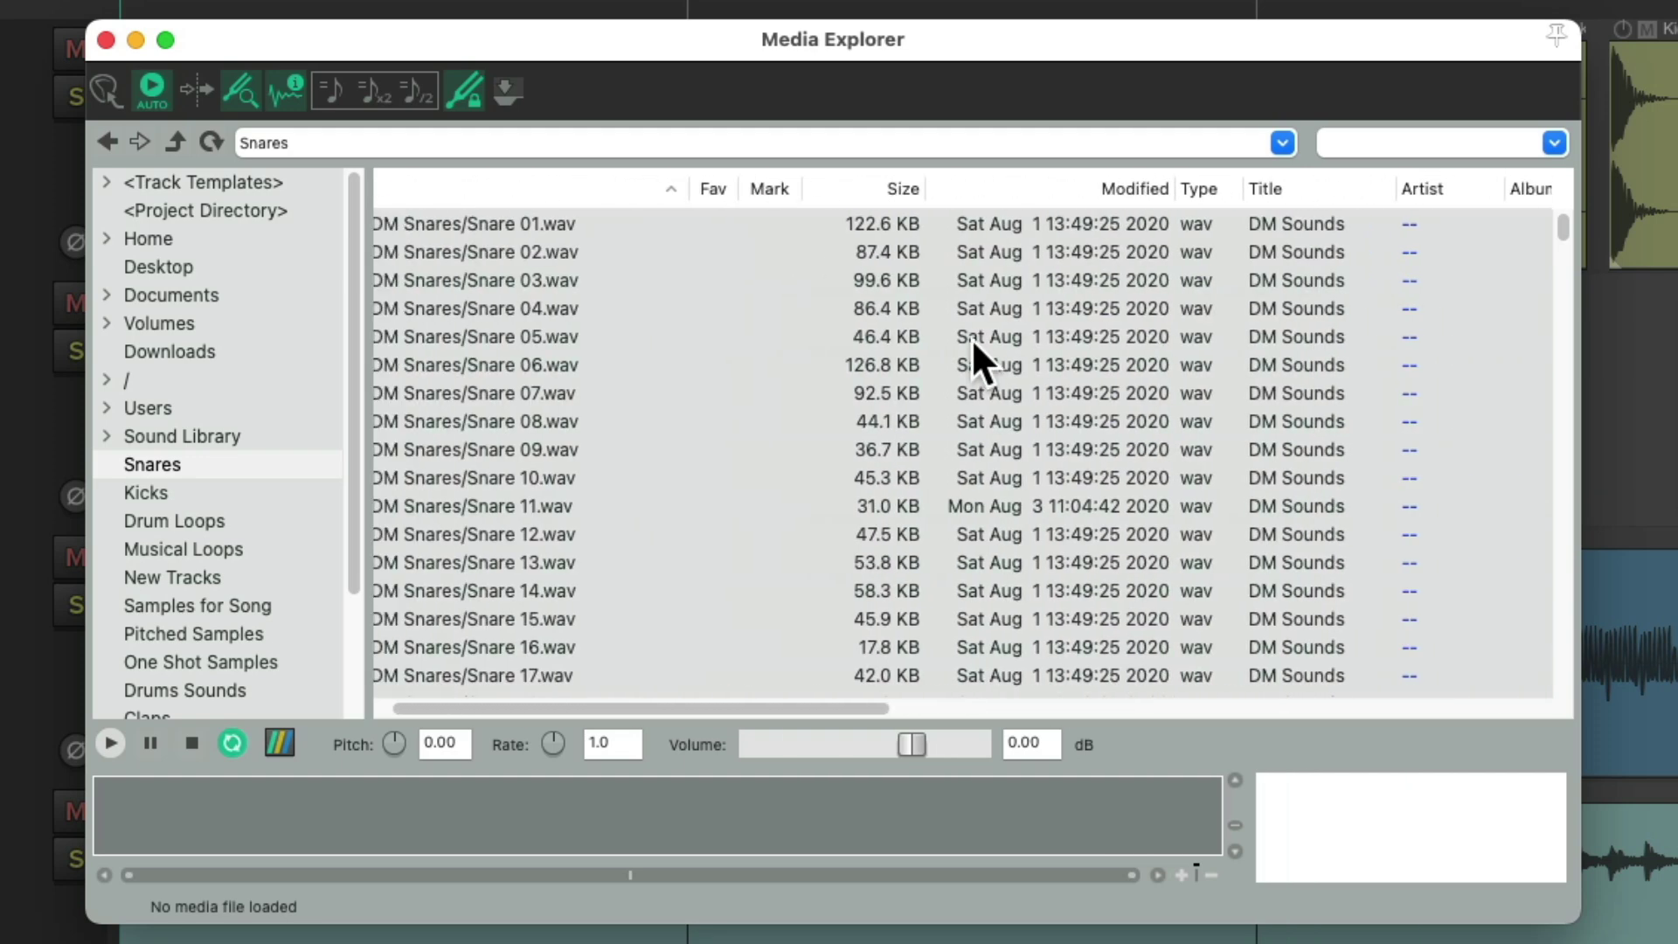
Step: Preview the DM Snares samples Snare 01.wav and Snare 02.wav
{"action": "left_click", "coordinate": [671, 220]}
{"action": "left_click", "coordinate": [672, 254]}
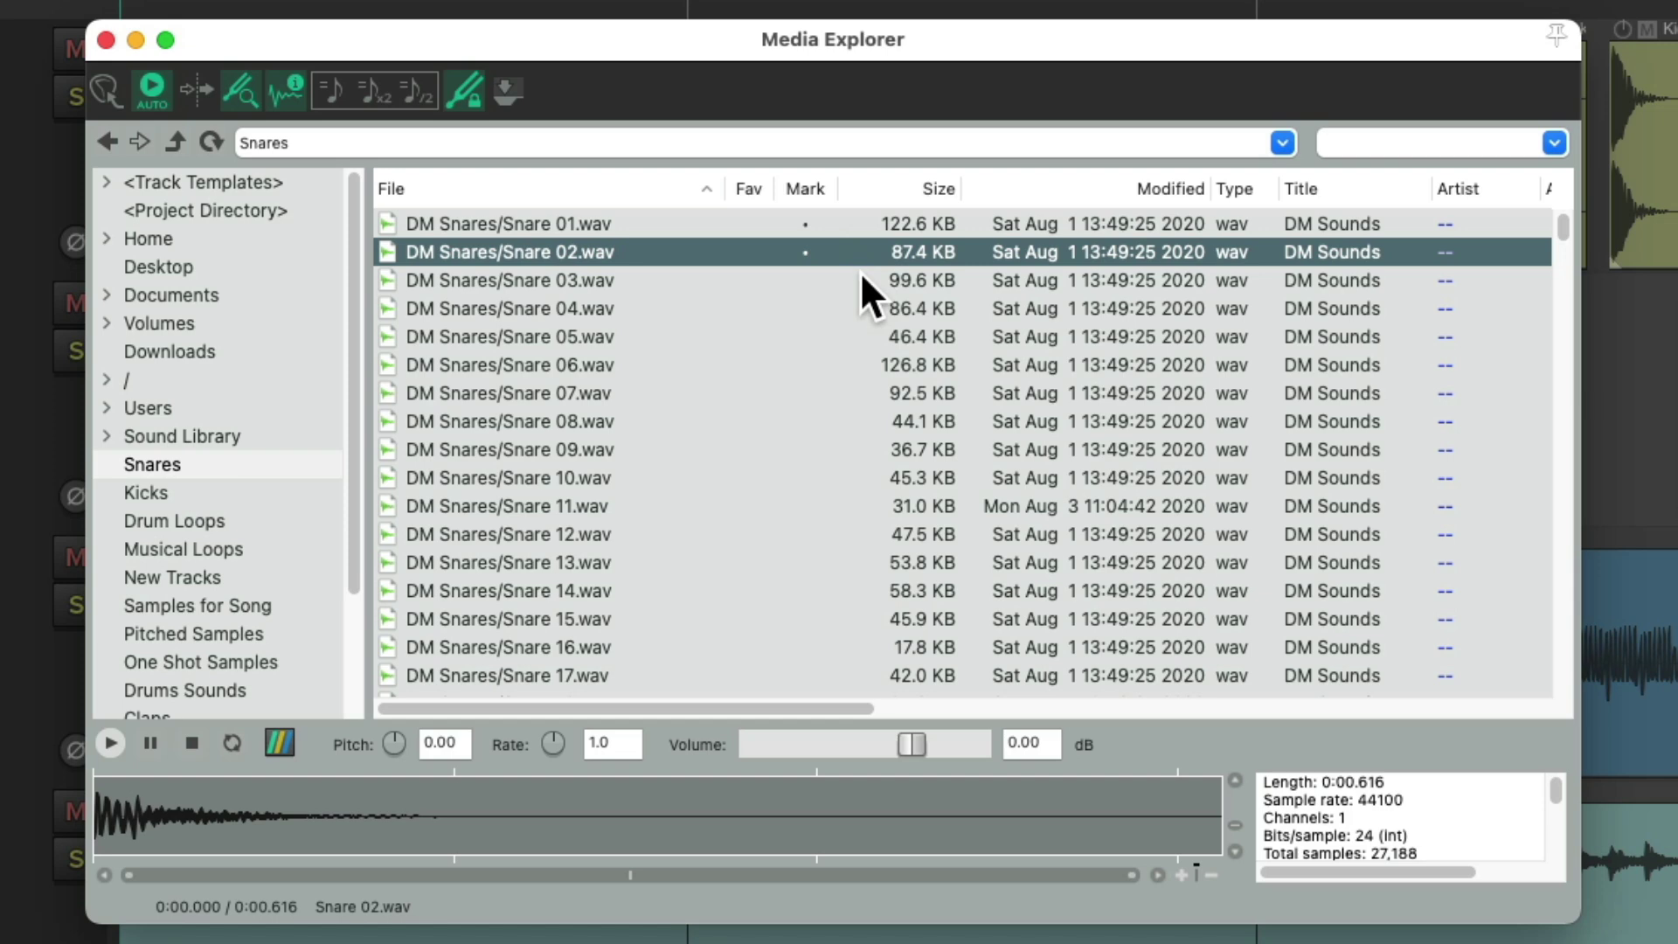
Step: Set DM Snares/Snare 01.wav, Korg Snares/Snare 03.wav and Korg Snares/Snare 18.wav as favorites
{"action": "left_click", "coordinate": [651, 224]}
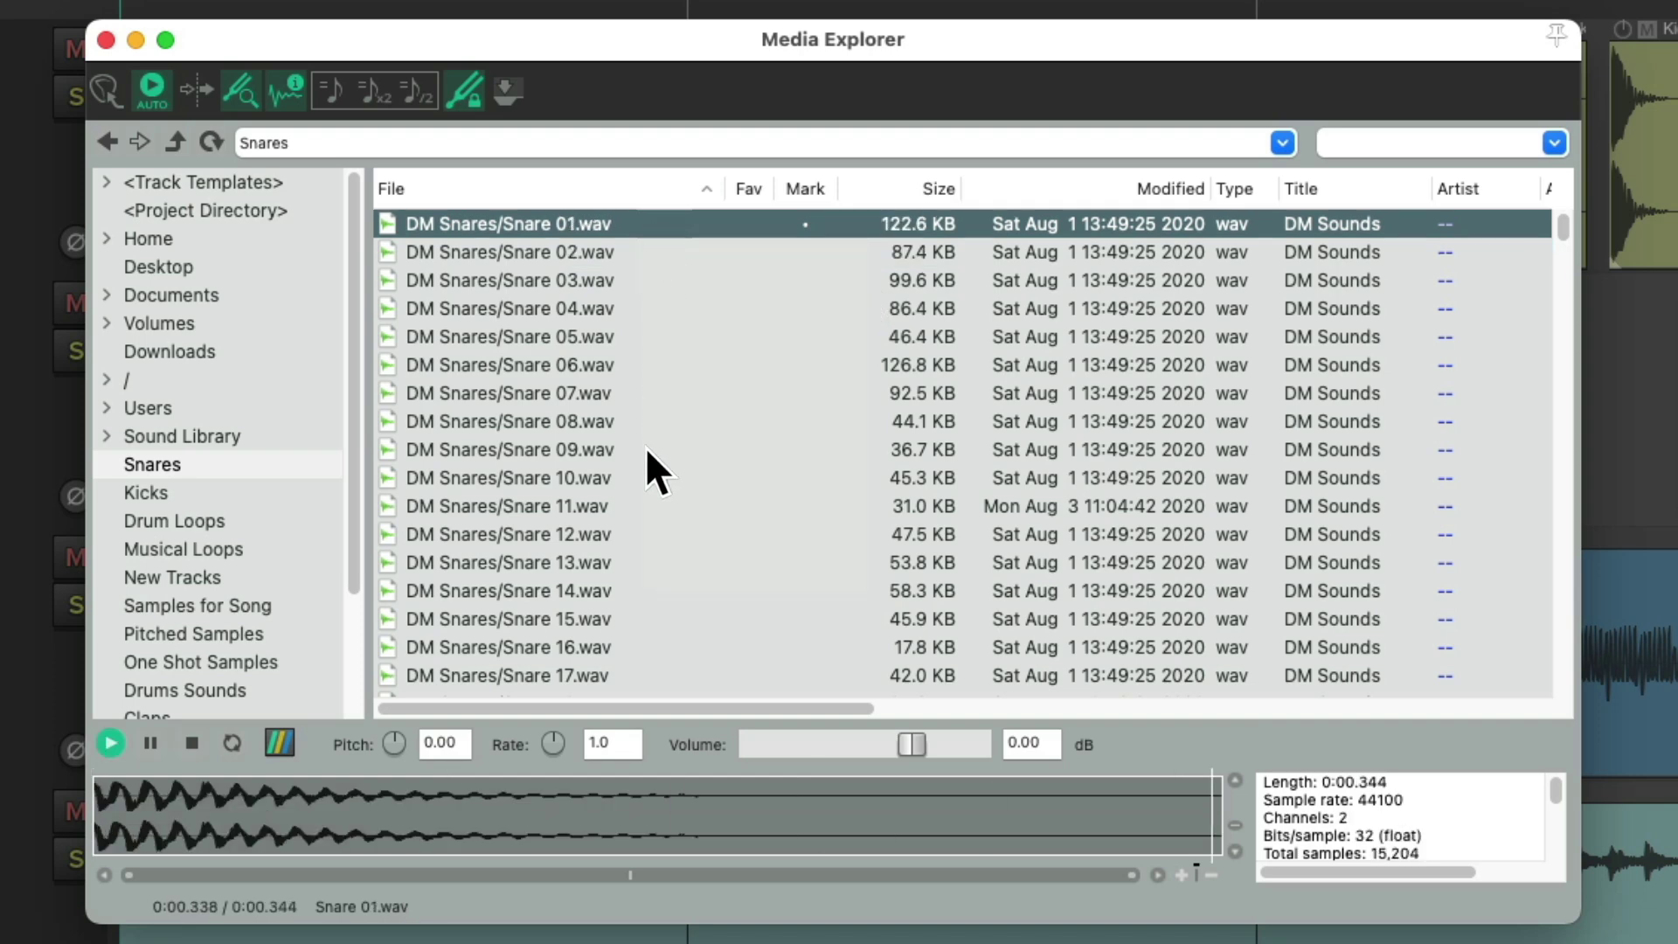
{"action": "scroll", "coordinate": [645, 454], "scroll_direction": "down", "scroll_amount": 10}
{"action": "left_click", "coordinate": [643, 500]}
{"action": "scroll", "coordinate": [643, 500], "scroll_direction": "down", "scroll_amount": 4}
{"action": "left_click", "coordinate": [647, 547]}
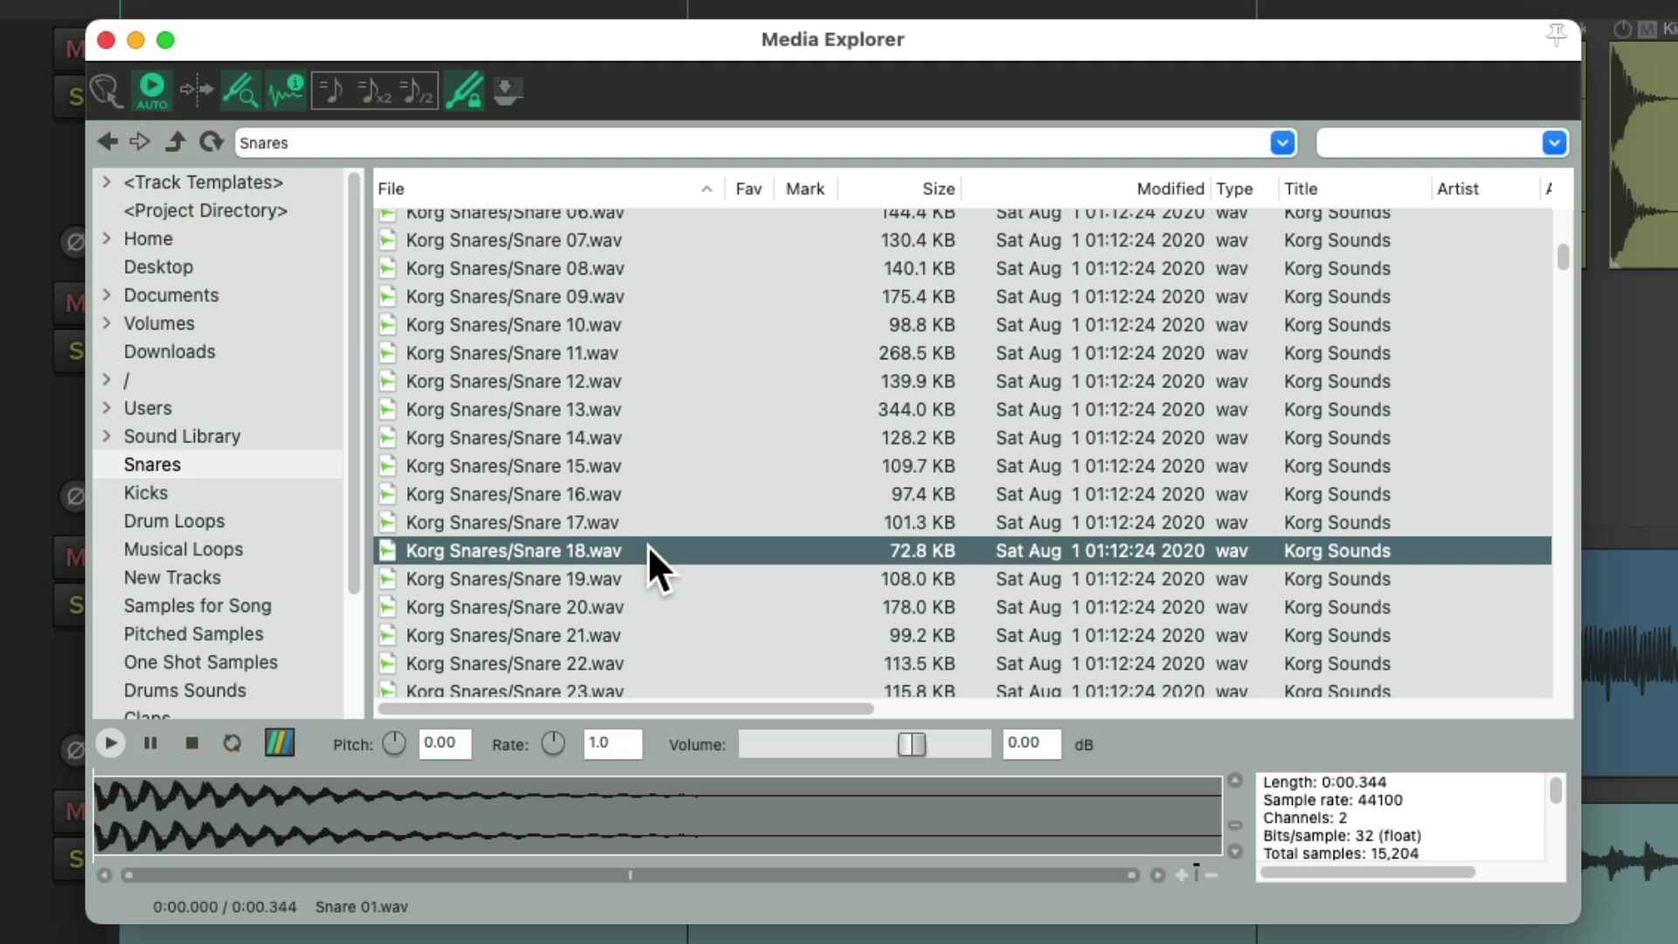
{"action": "right_click", "coordinate": [747, 547]}
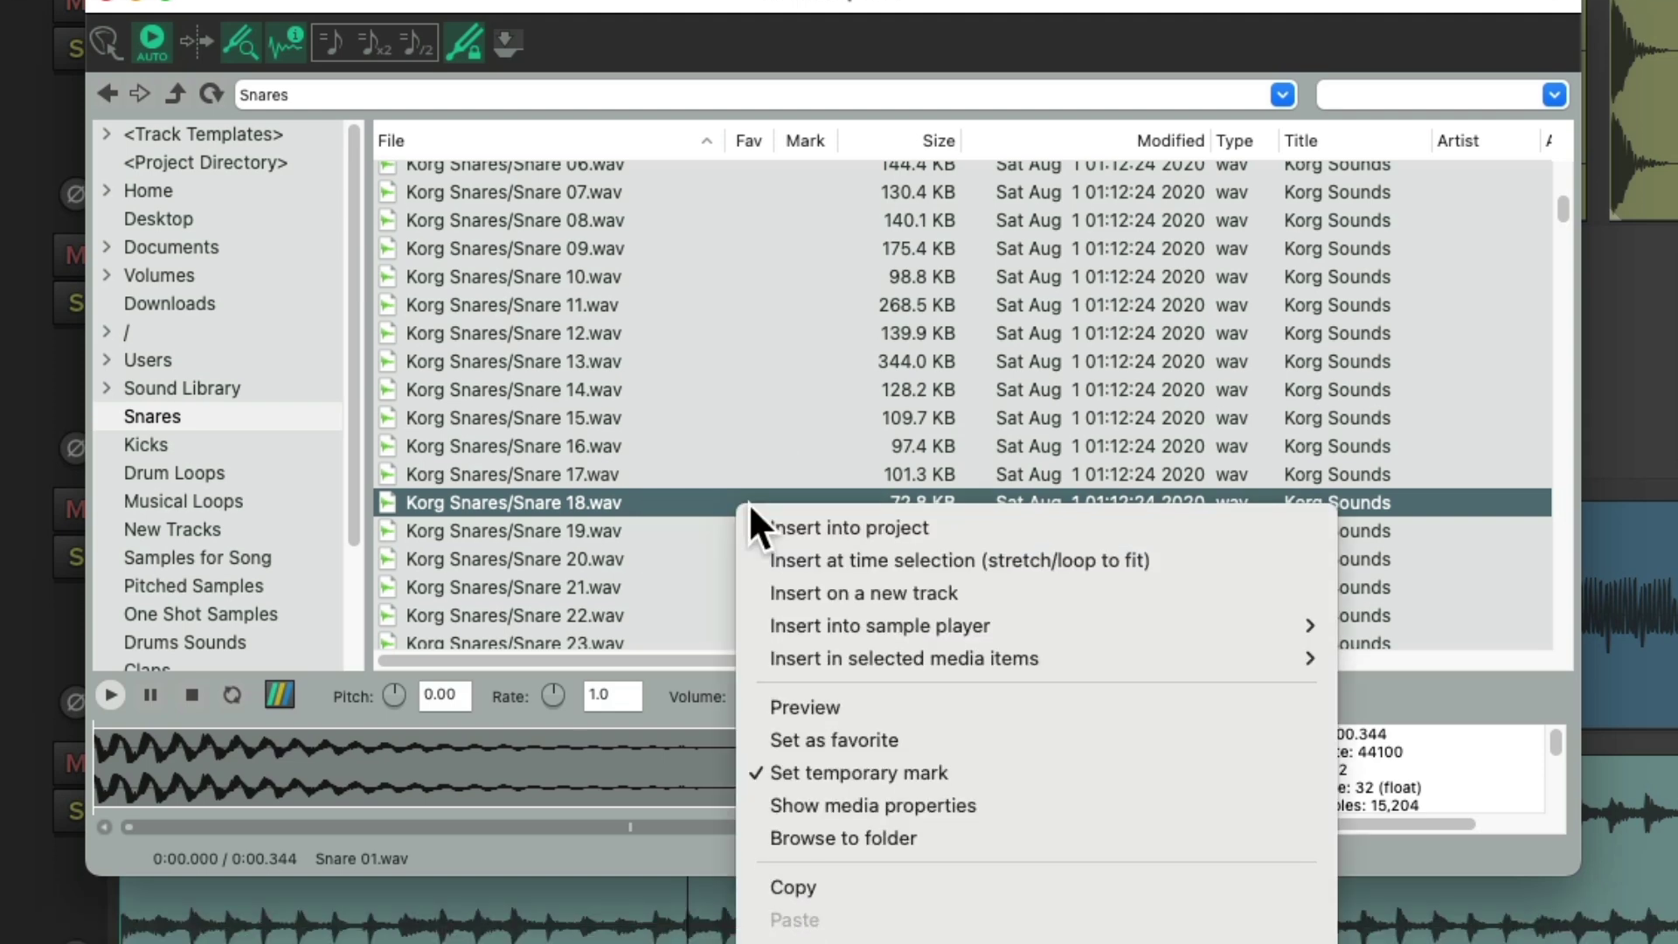
{"action": "left_click", "coordinate": [758, 715]}
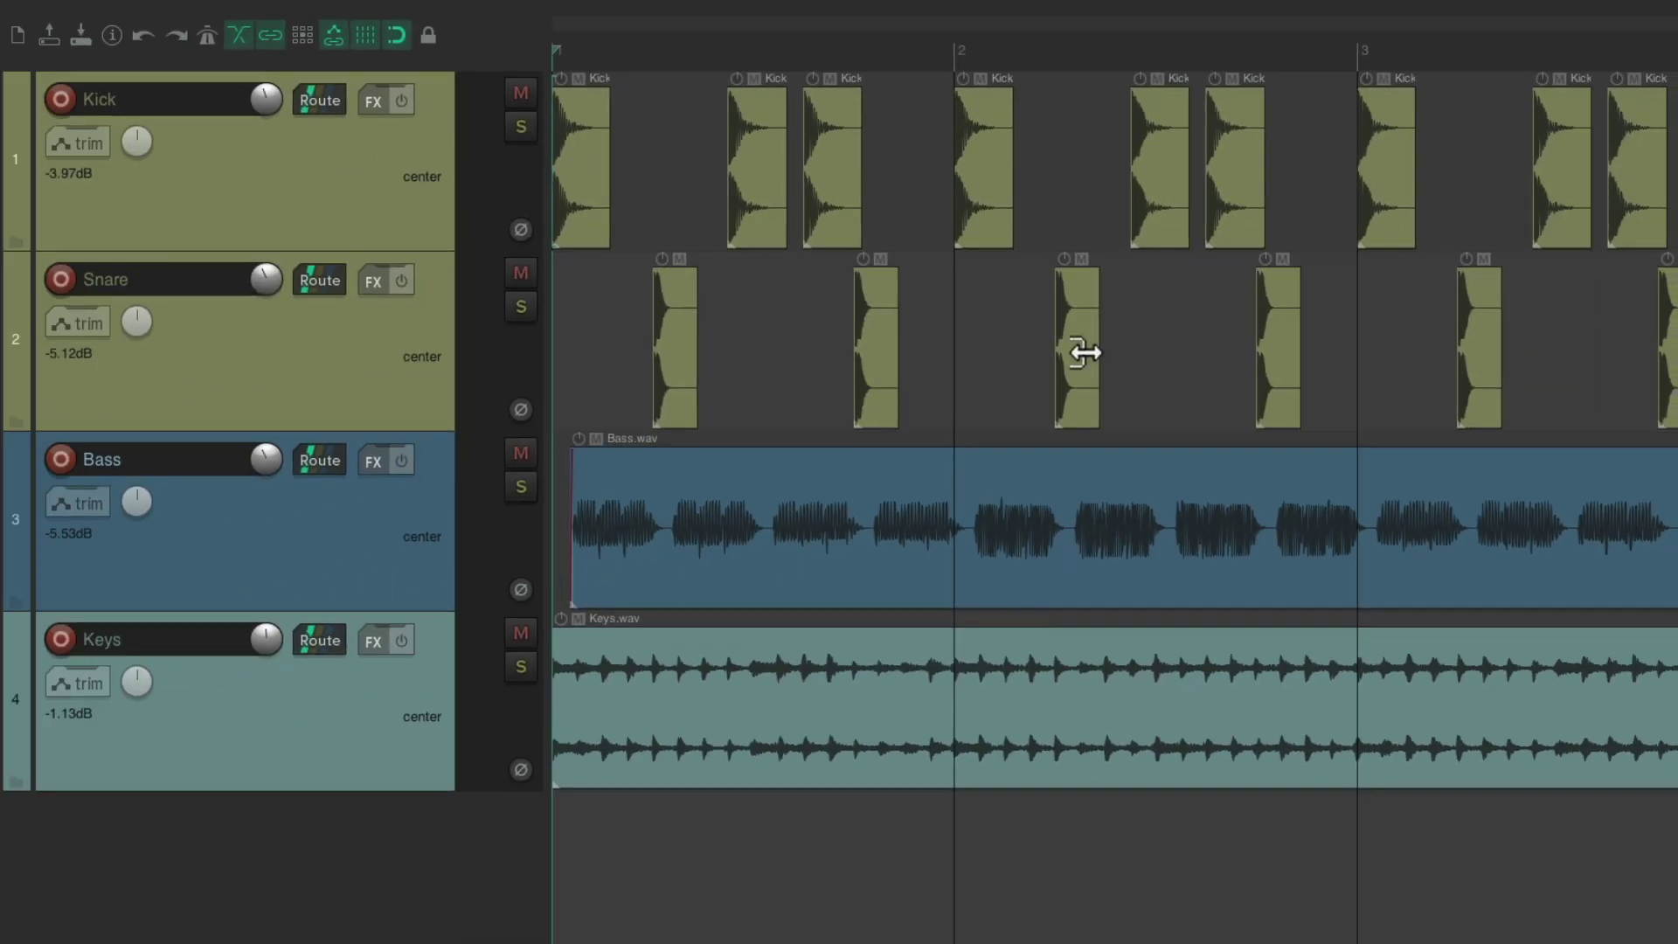
Step: Reopen the Media Explorer with the Snares database sorted by favorites, and preview the favorite samples
{"action": "key", "text": "super+alt+x"}
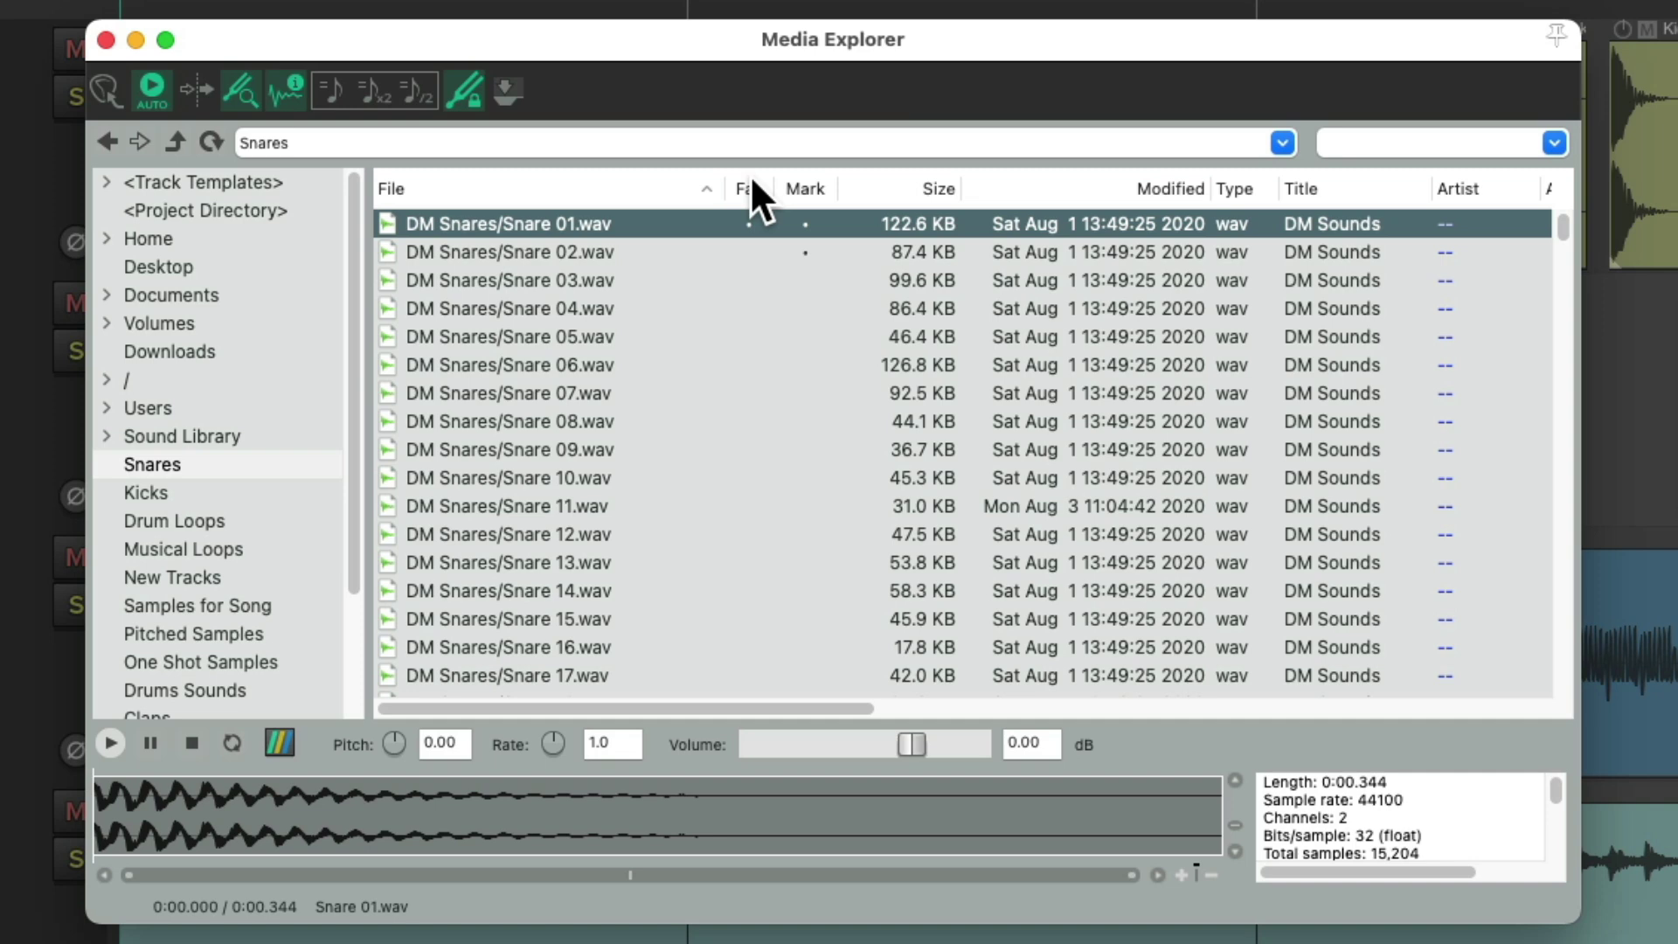
{"action": "left_click", "coordinate": [751, 179]}
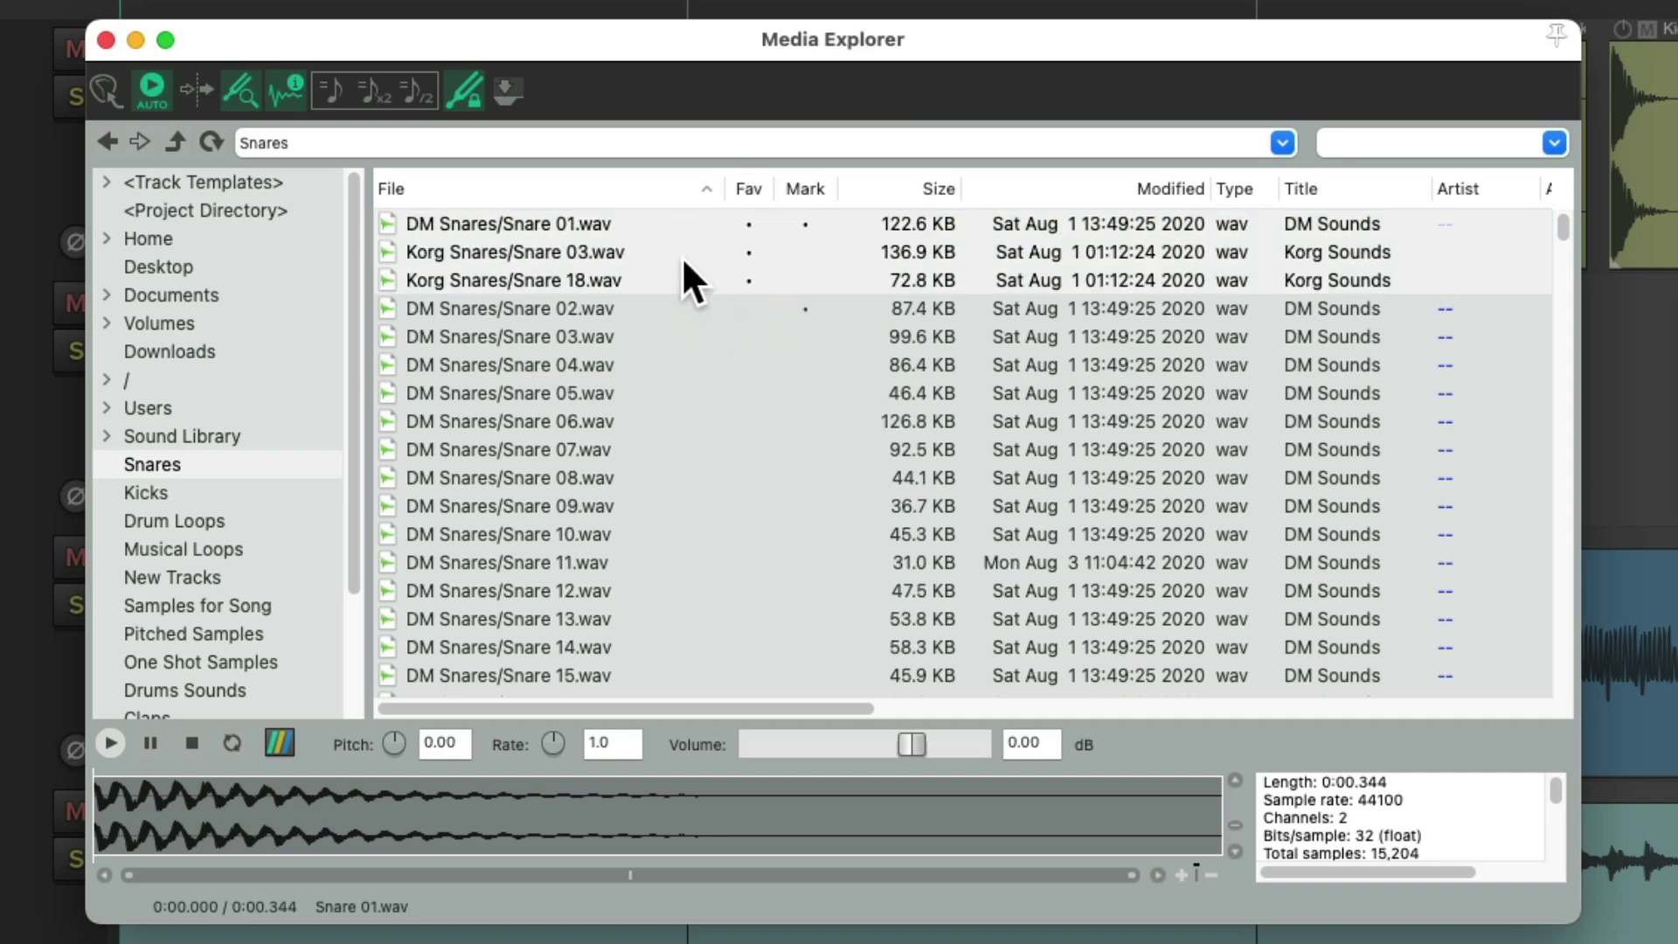
{"action": "left_click", "coordinate": [663, 218]}
{"action": "key", "text": "Down"}
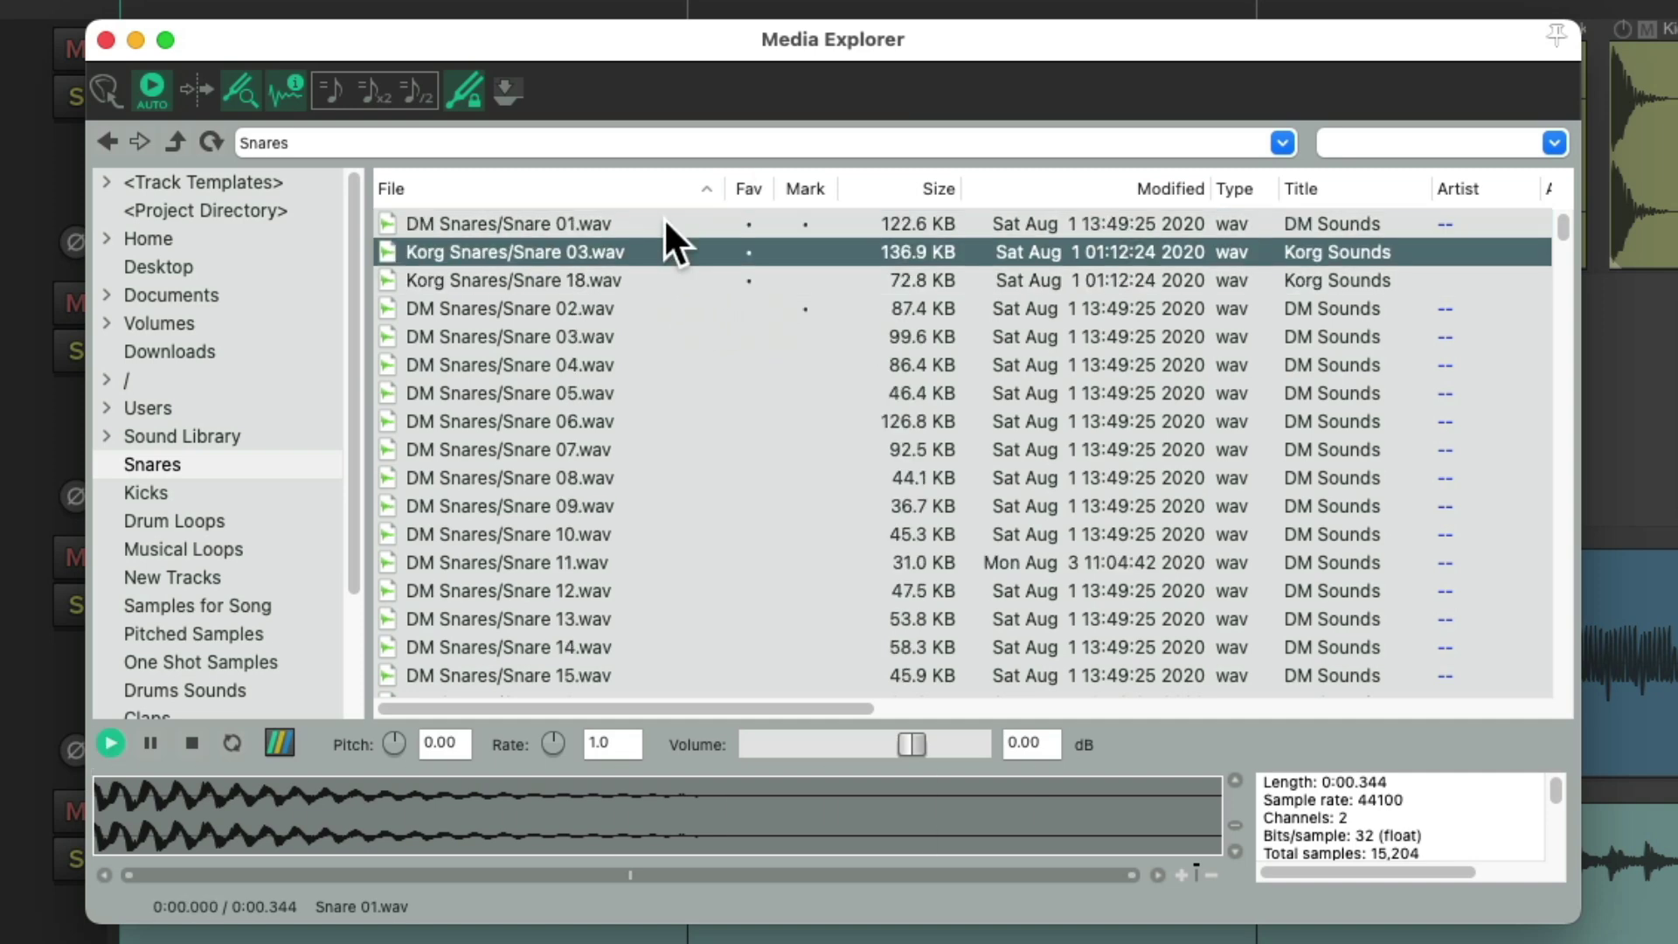
{"action": "key", "text": "Down"}
Step: Remove the favorite setting from all the favorite snare samples and sort the database by file name again
{"action": "left_click", "coordinate": [660, 218], "text": "shift"}
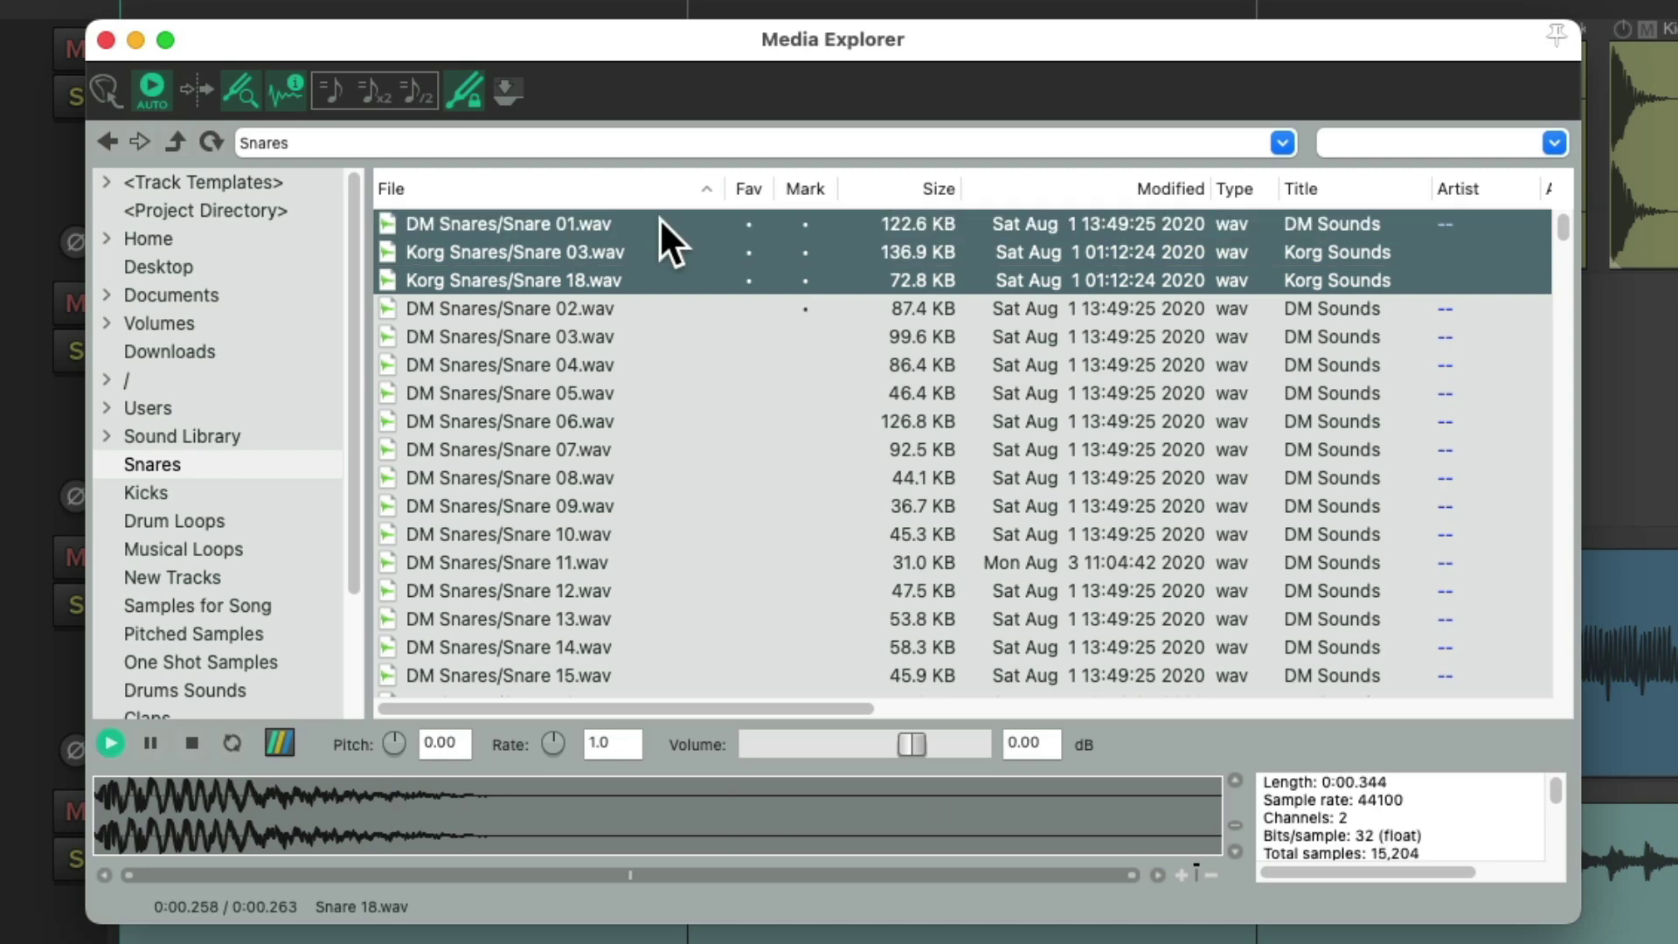
{"action": "right_click", "coordinate": [757, 221]}
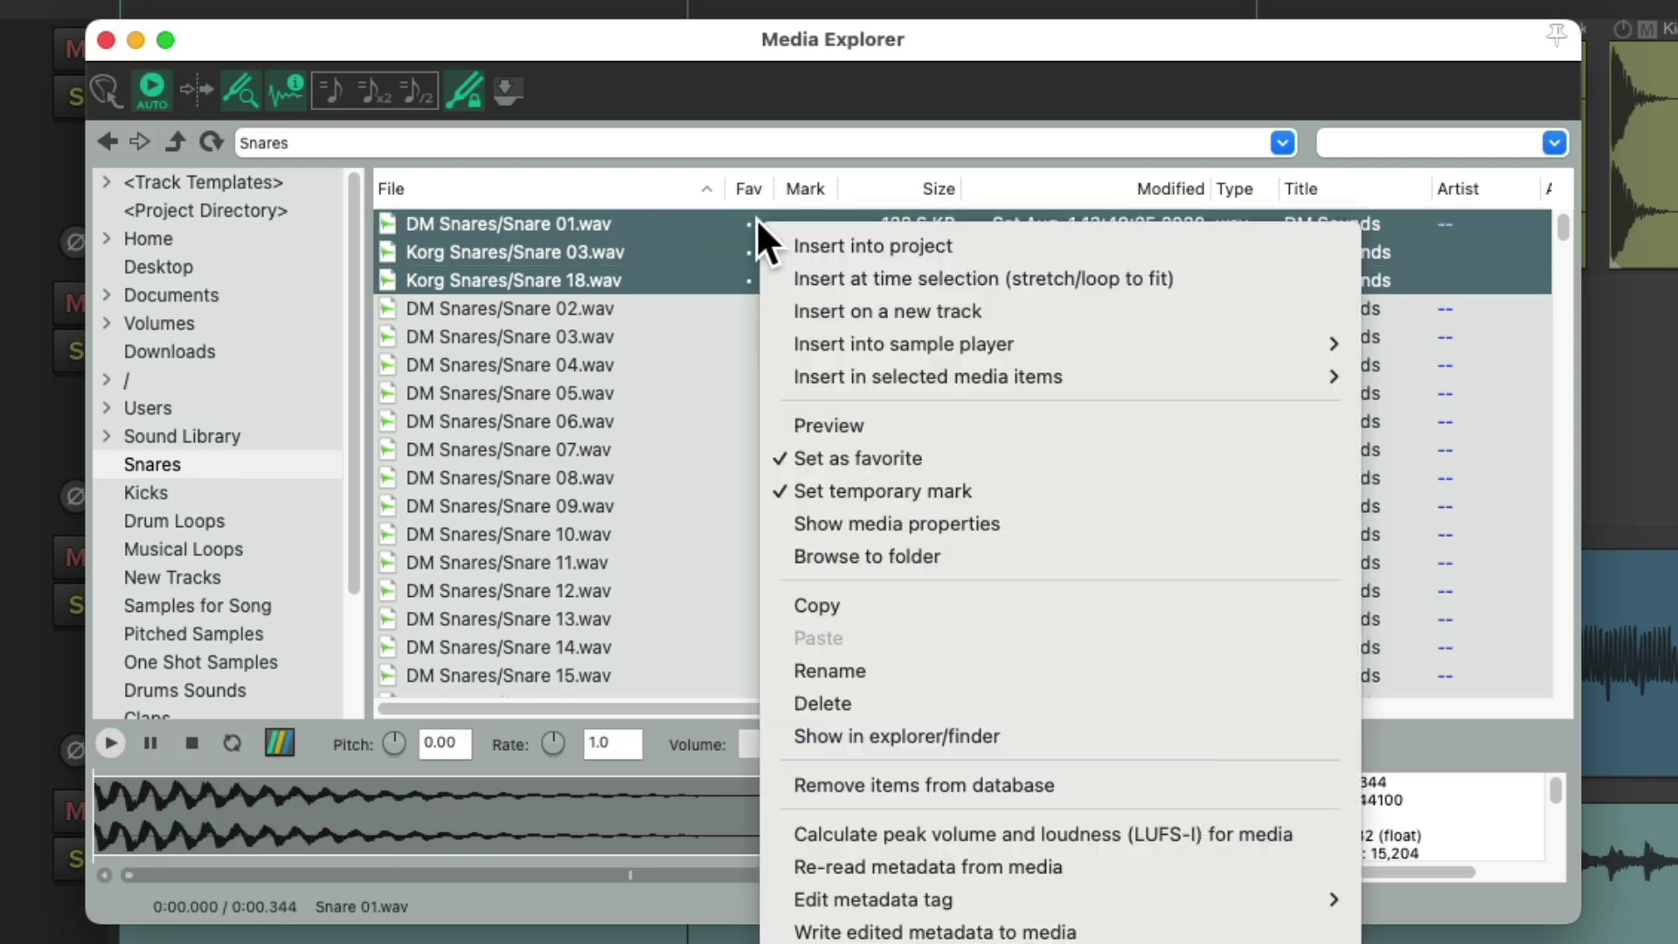
{"action": "left_click", "coordinate": [772, 458]}
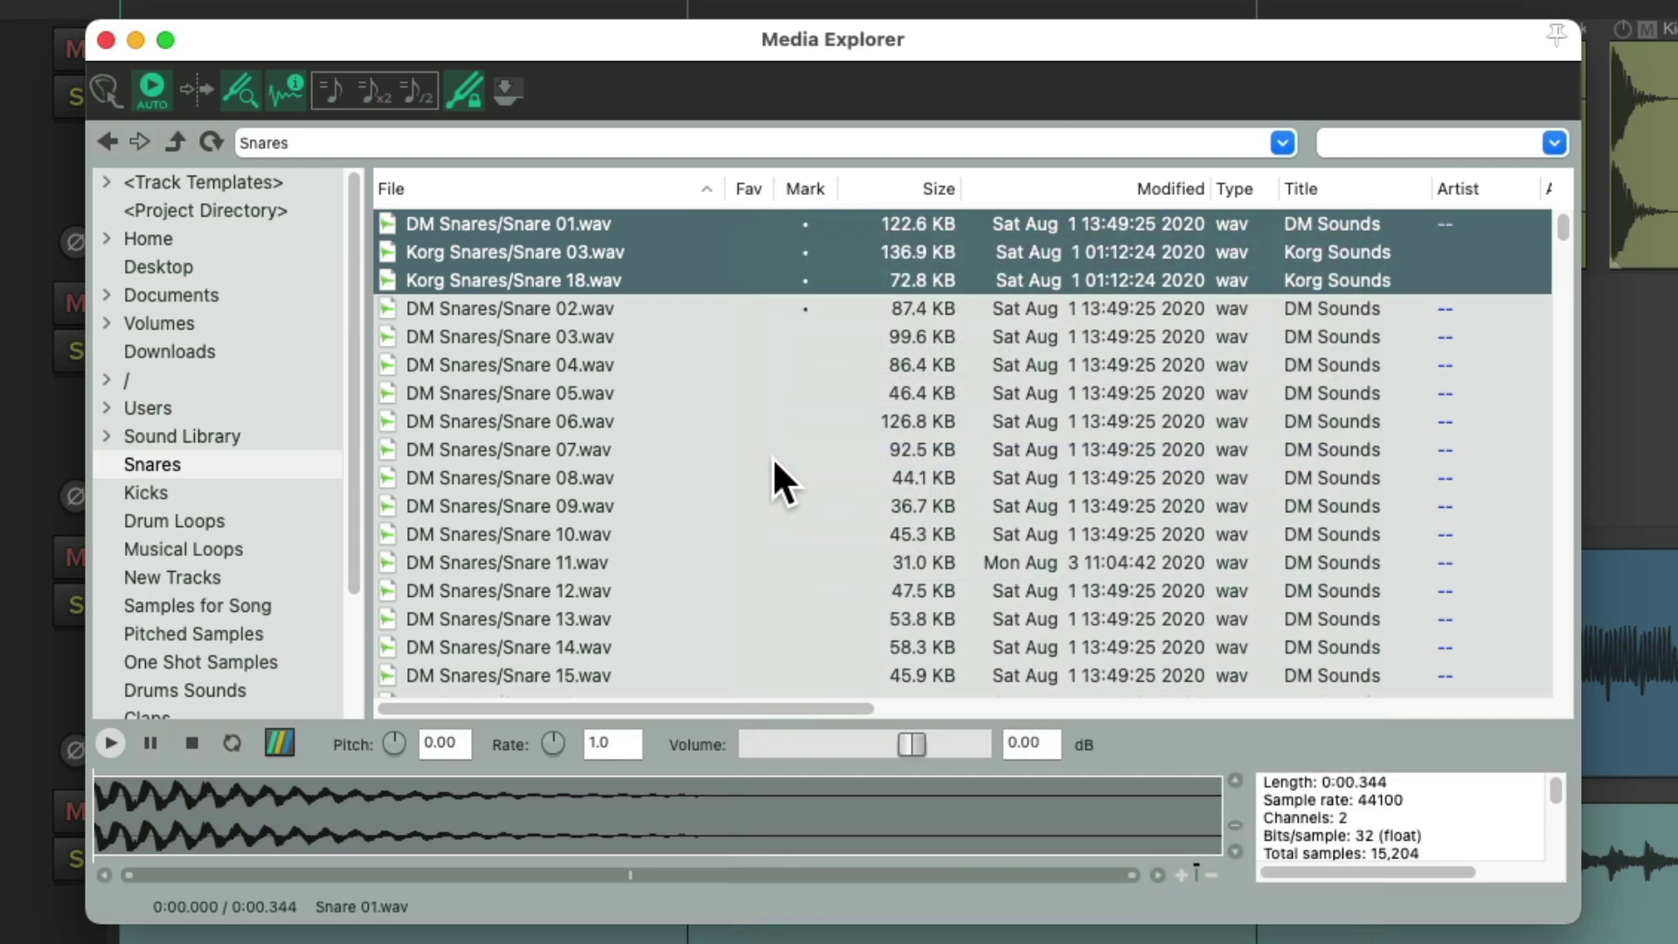
{"action": "left_click", "coordinate": [642, 183]}
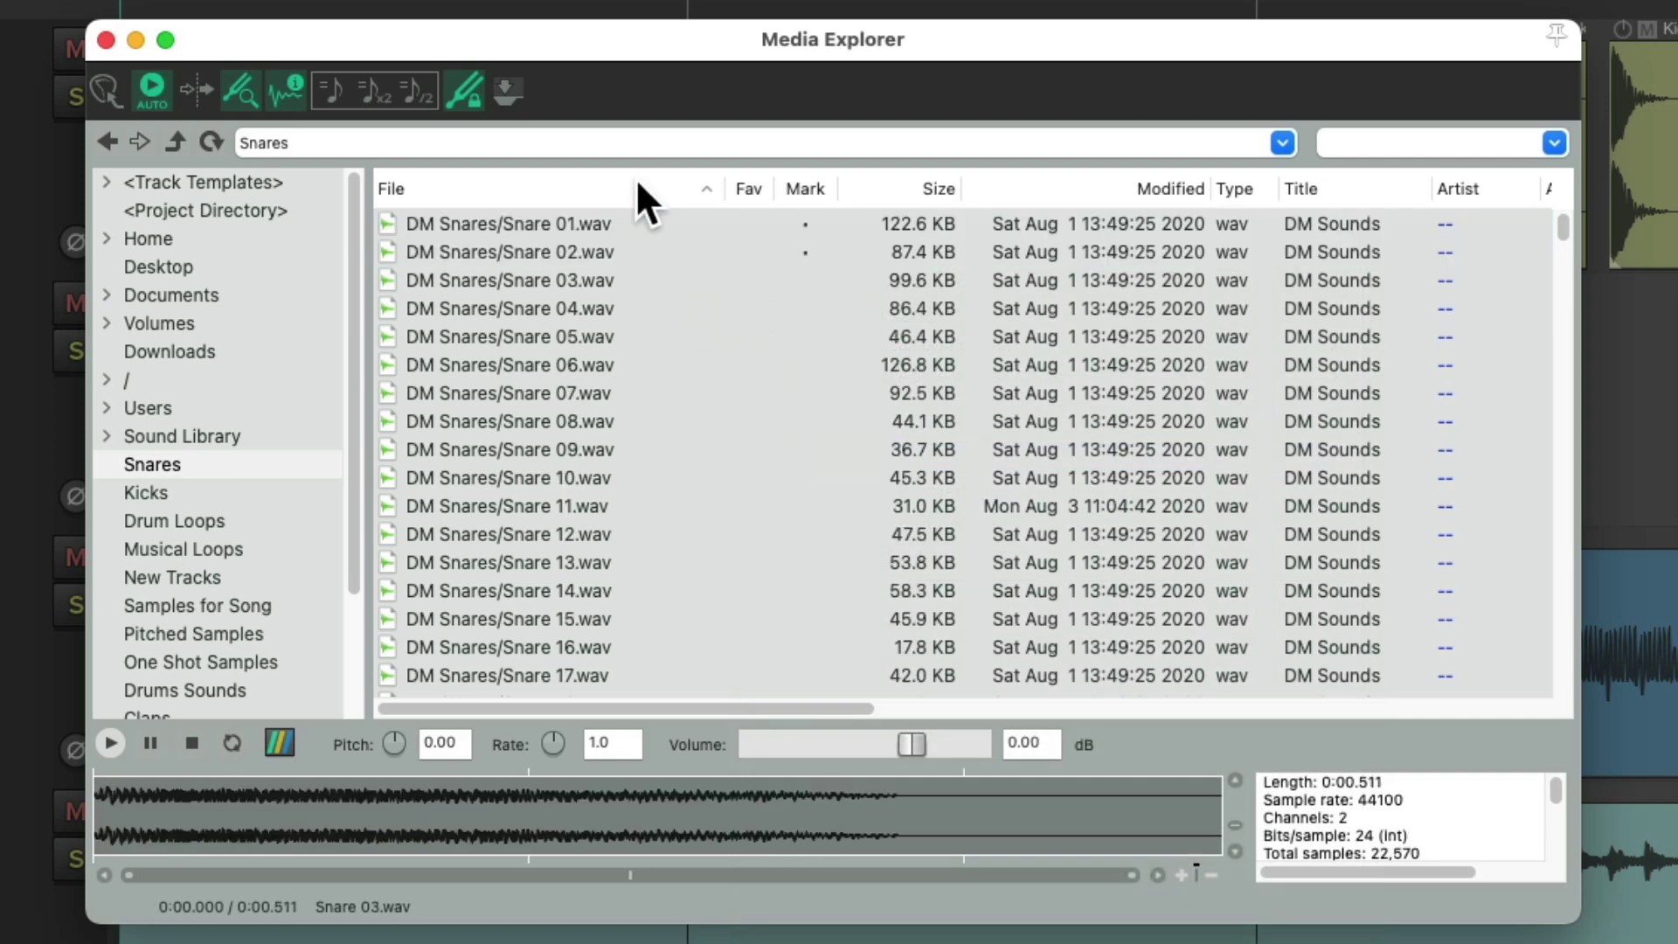
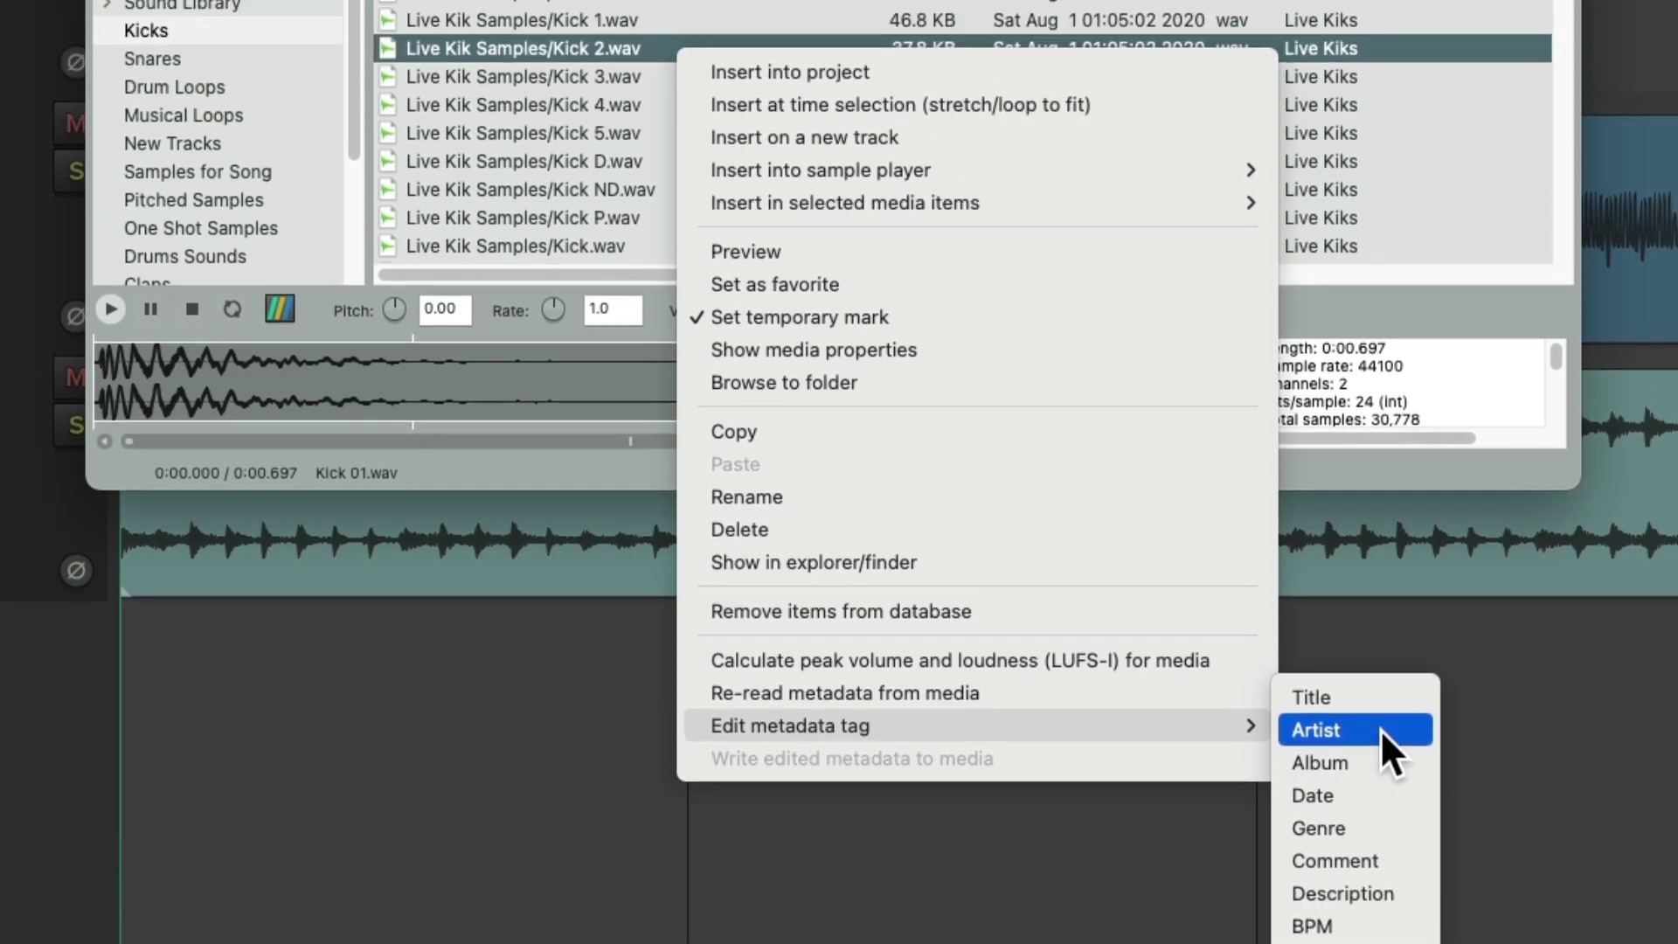
Step: Set the Artist tag of Live Kik Samples/Kick 2.wav to the artist's first name and write the edited metadata to the media file
{"action": "left_click", "coordinate": [1381, 592]}
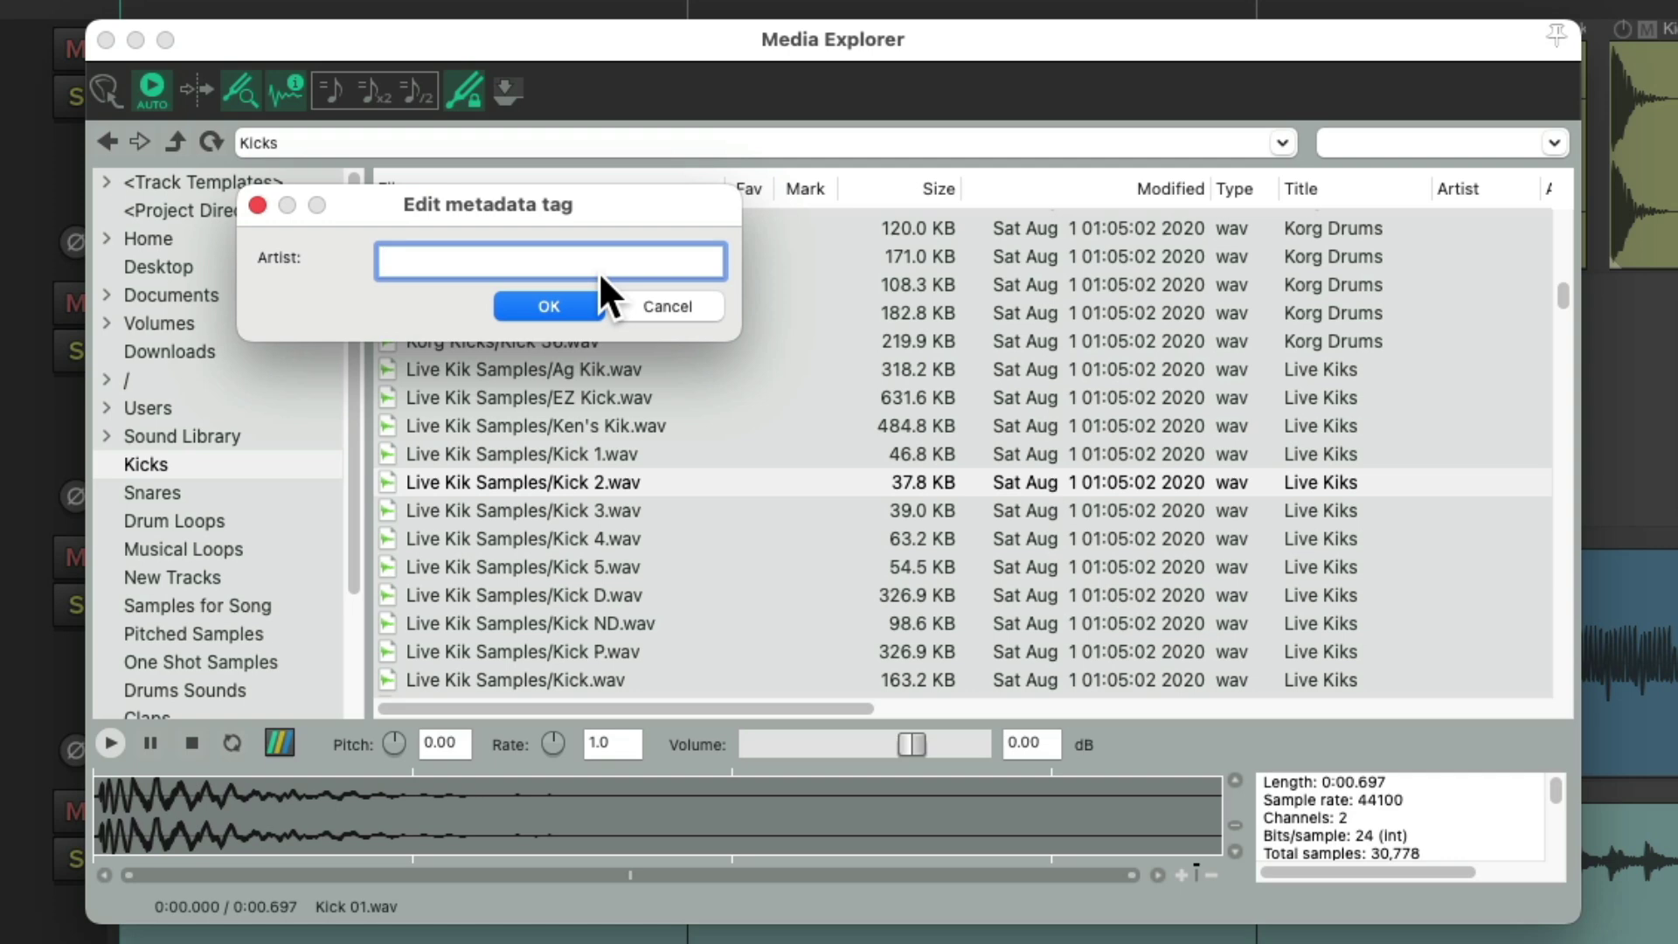
{"action": "type", "text": "Joe"}
{"action": "key", "text": "Return"}
{"action": "scroll", "coordinate": [781, 445], "scroll_direction": "right", "scroll_amount": 5}
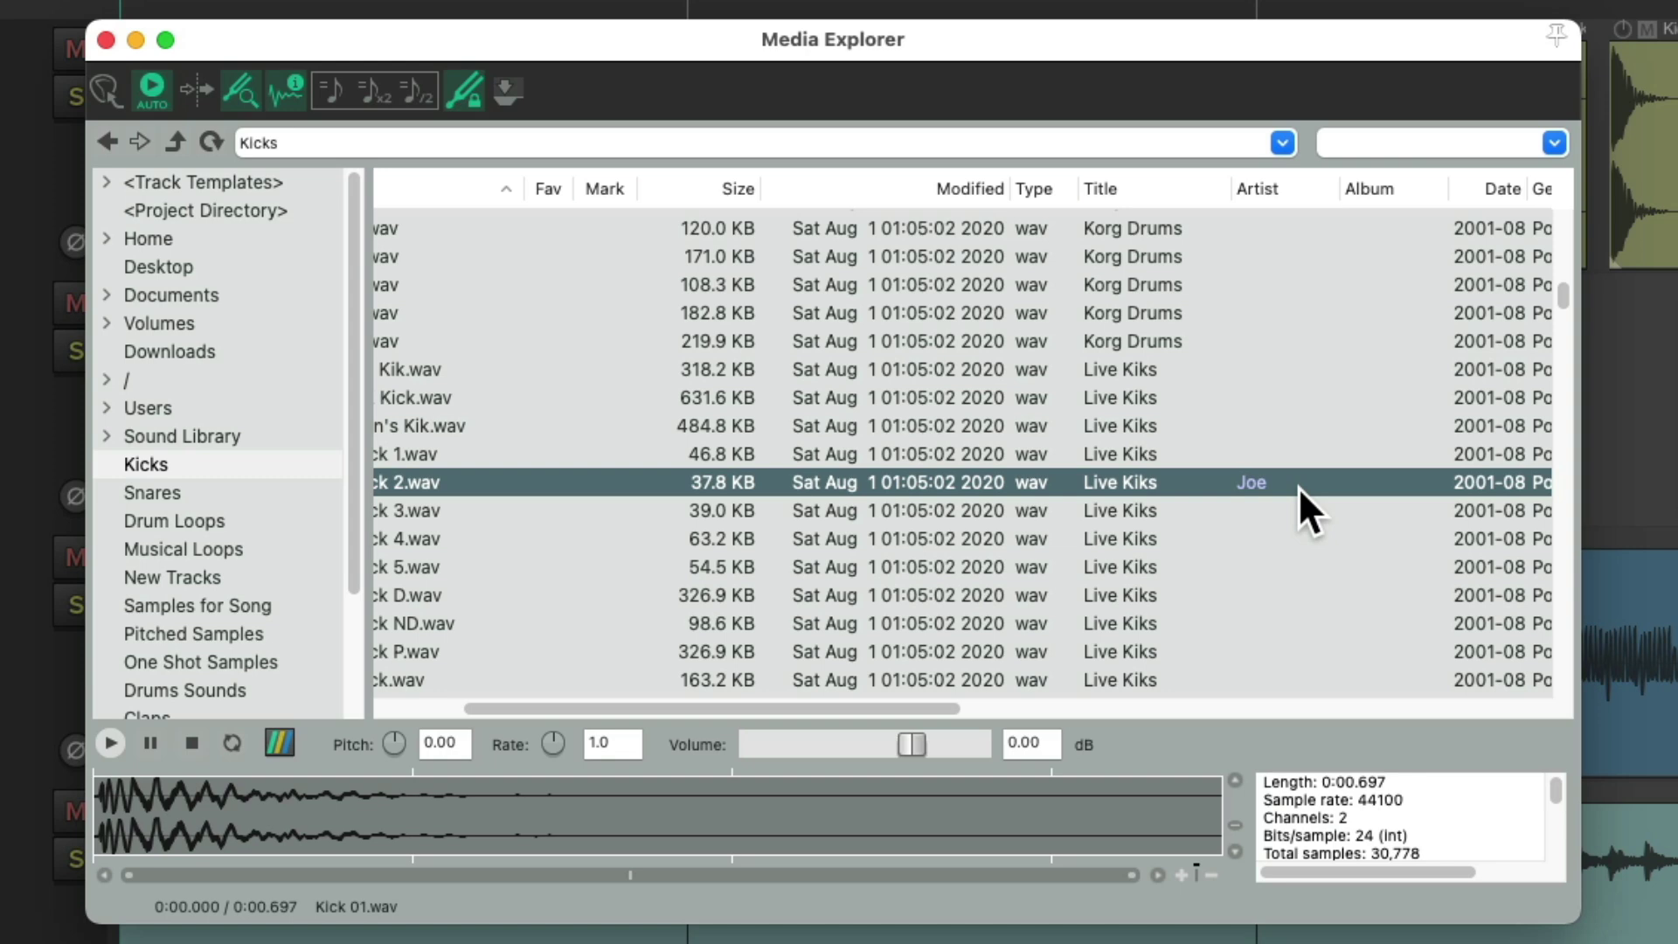
{"action": "right_click", "coordinate": [1230, 484]}
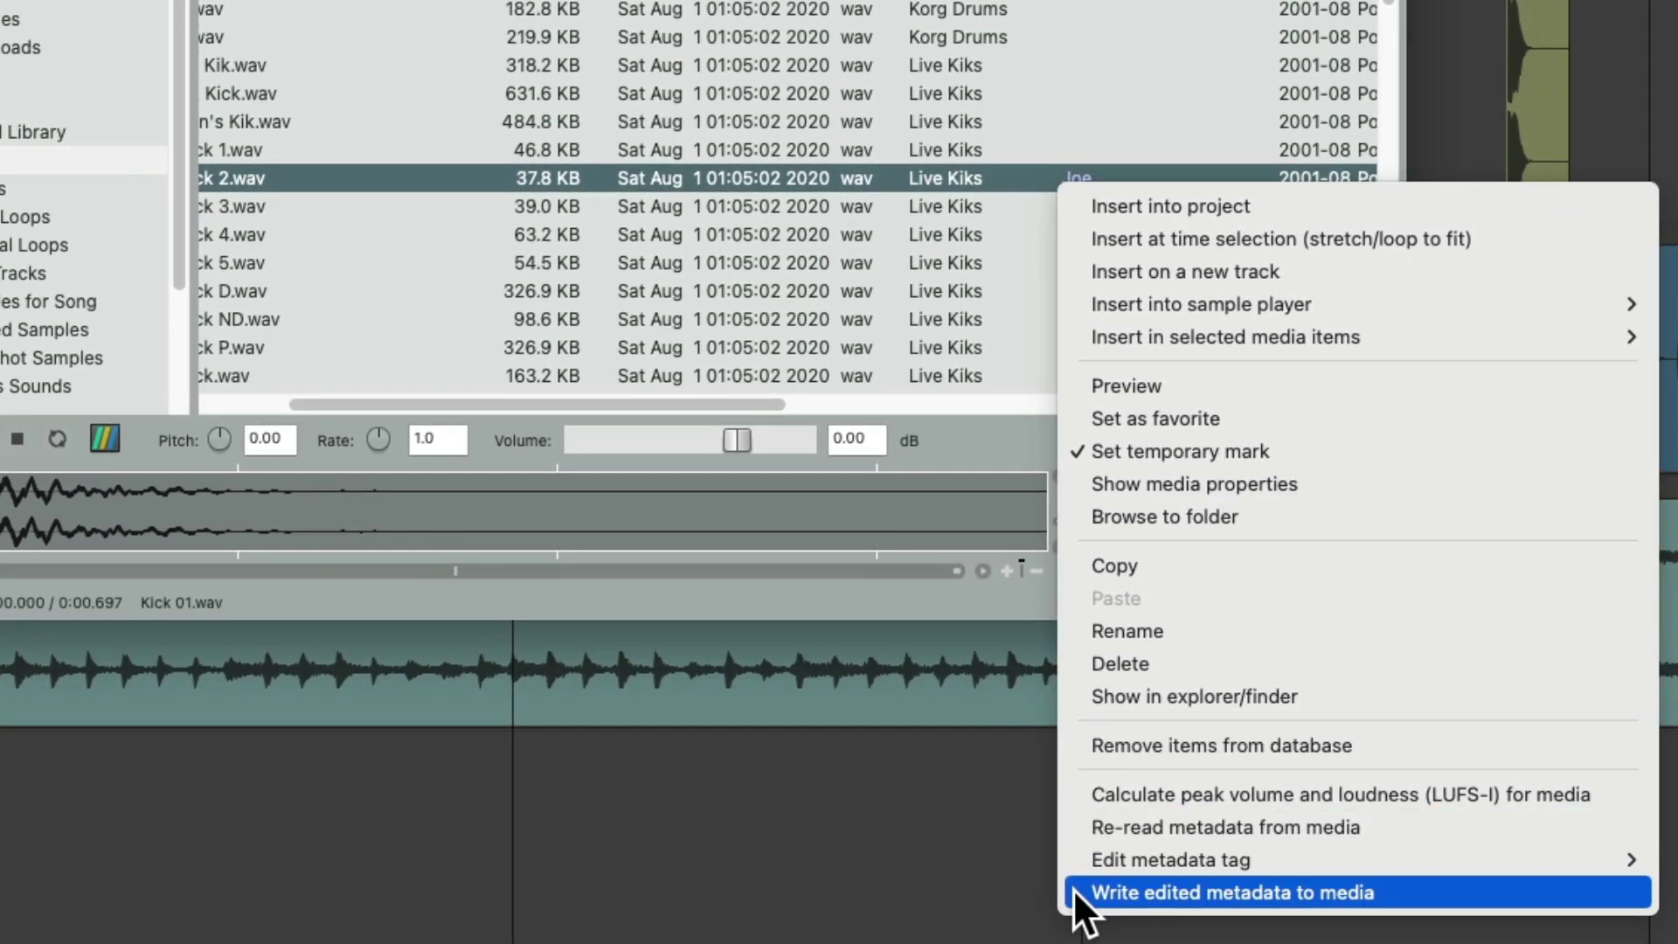
{"action": "left_click", "coordinate": [1073, 887]}
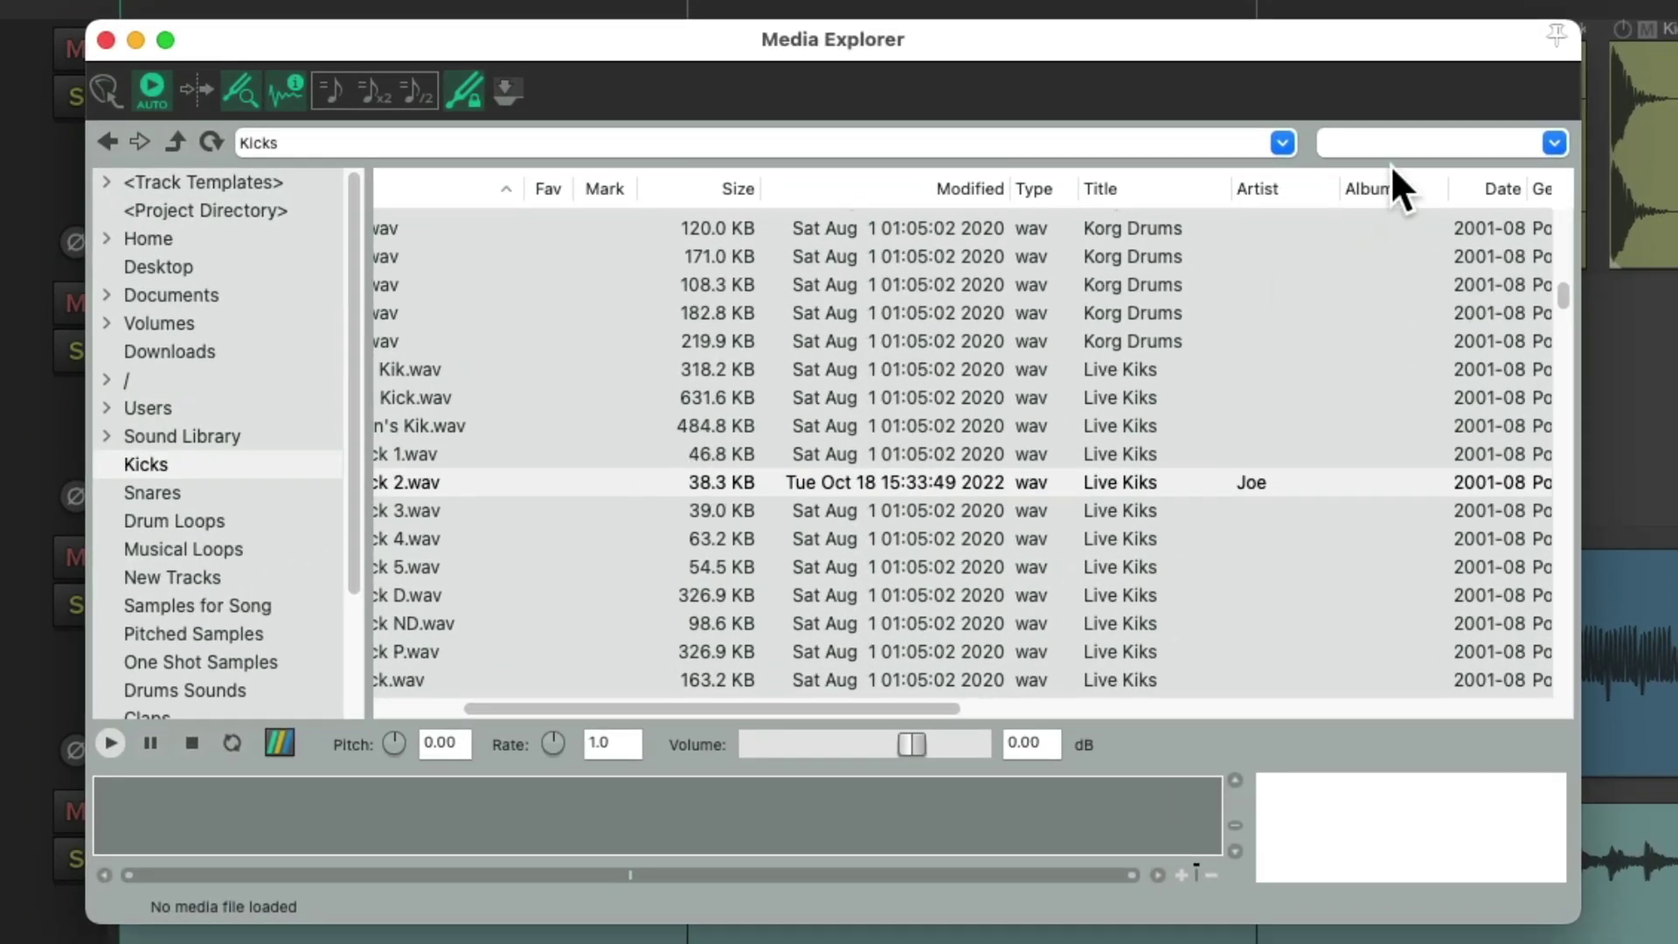
Step: Search the Kicks database for the artist's first name and examine the metadata columns of the matching samples
{"action": "left_click", "coordinate": [1404, 143]}
{"action": "type", "text": "Joe"}
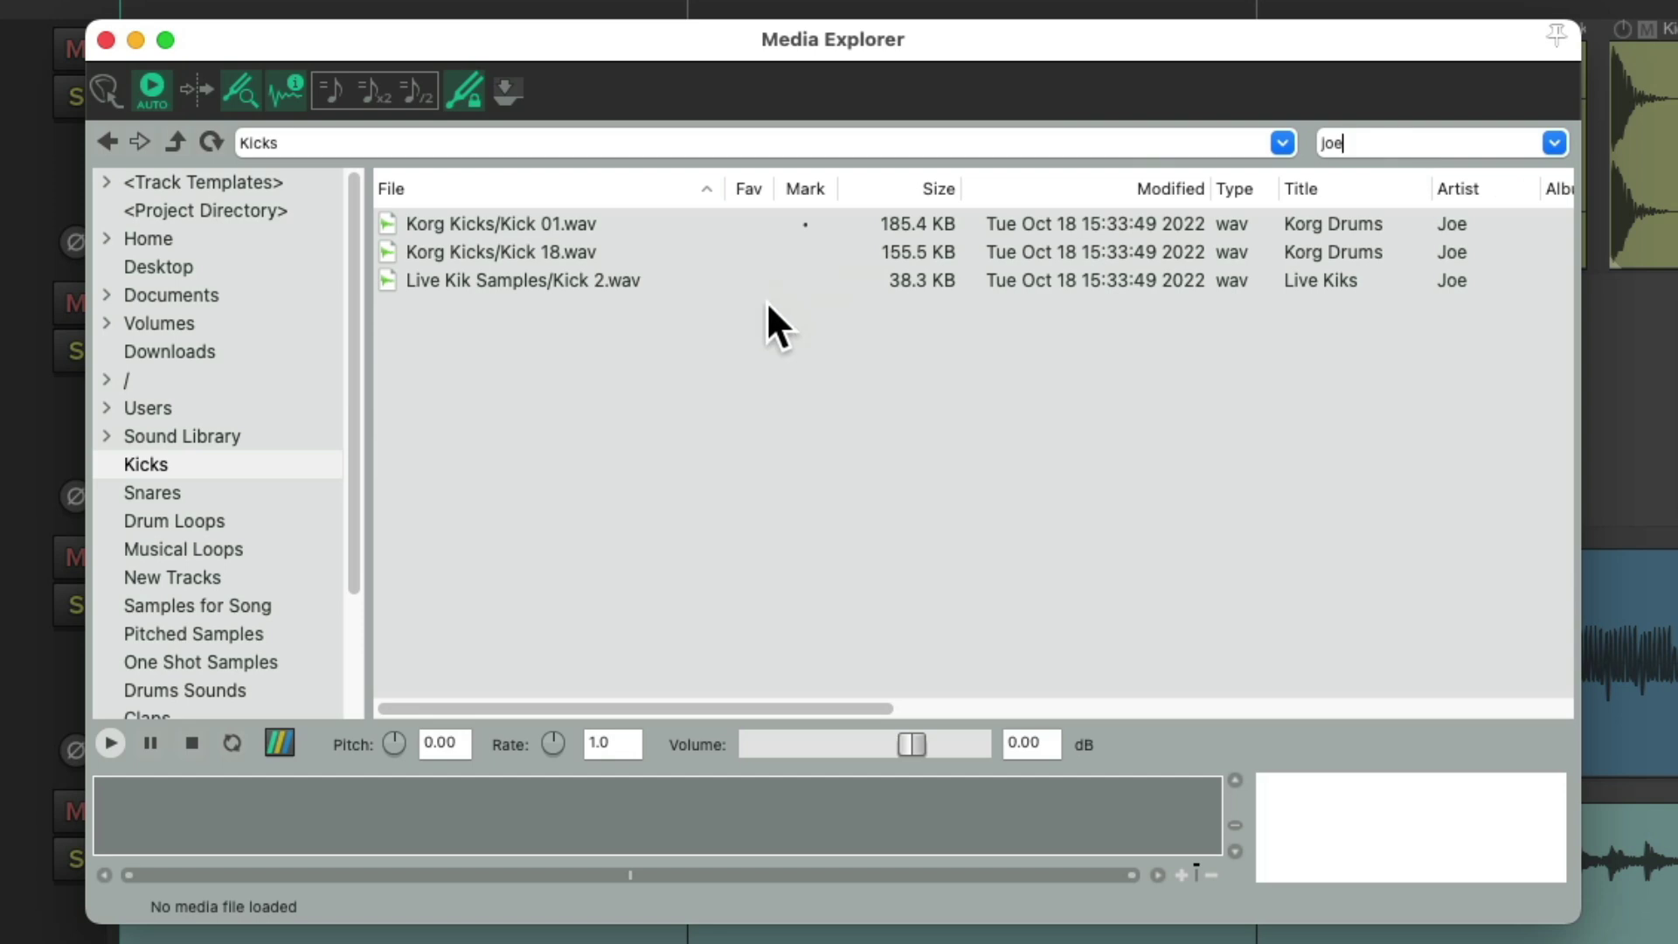
{"action": "scroll", "coordinate": [1010, 362], "scroll_direction": "right", "scroll_amount": 5}
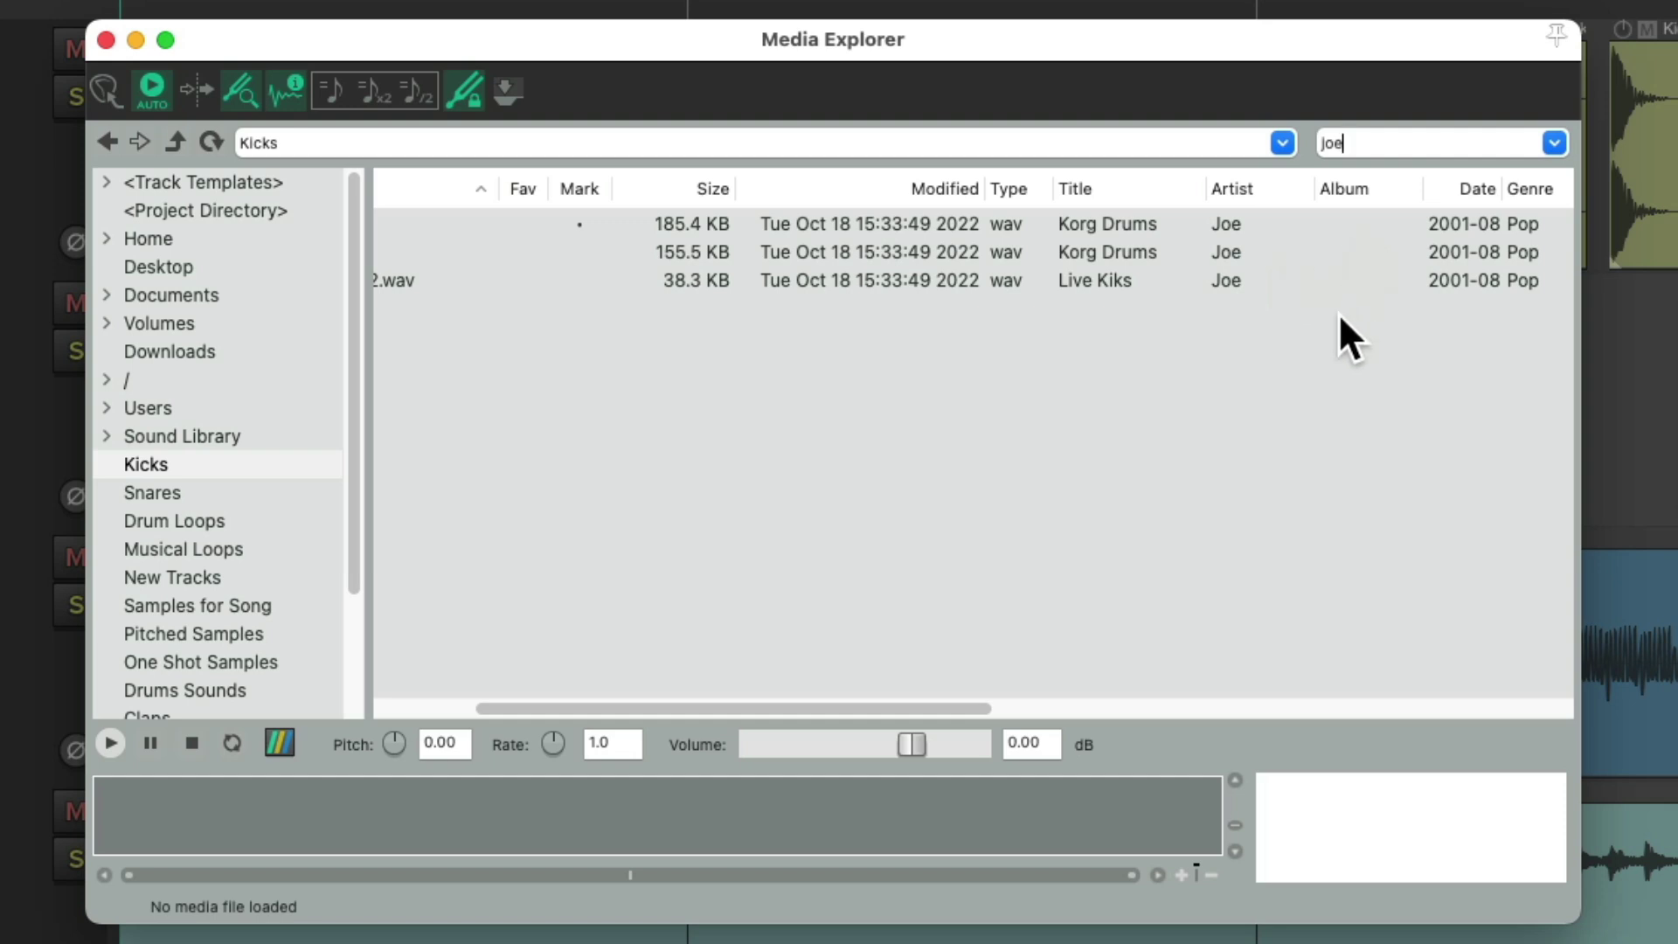
{"action": "scroll", "coordinate": [1339, 328], "scroll_direction": "right", "scroll_amount": 5}
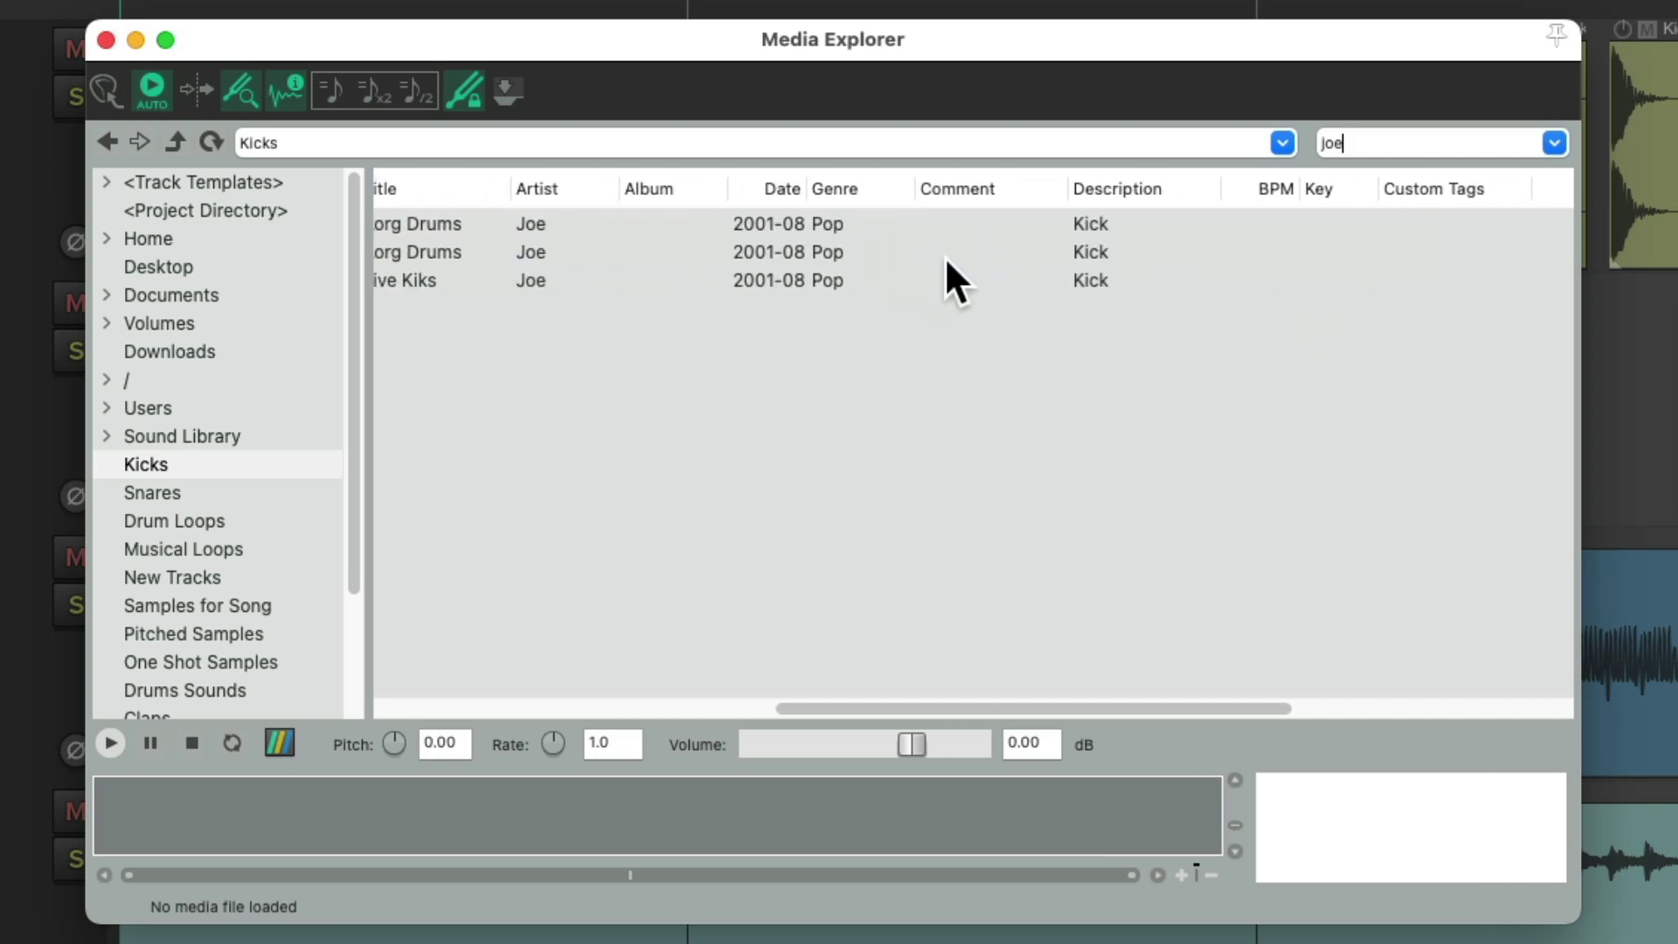
{"action": "scroll", "coordinate": [1217, 288], "scroll_direction": "right", "scroll_amount": 3}
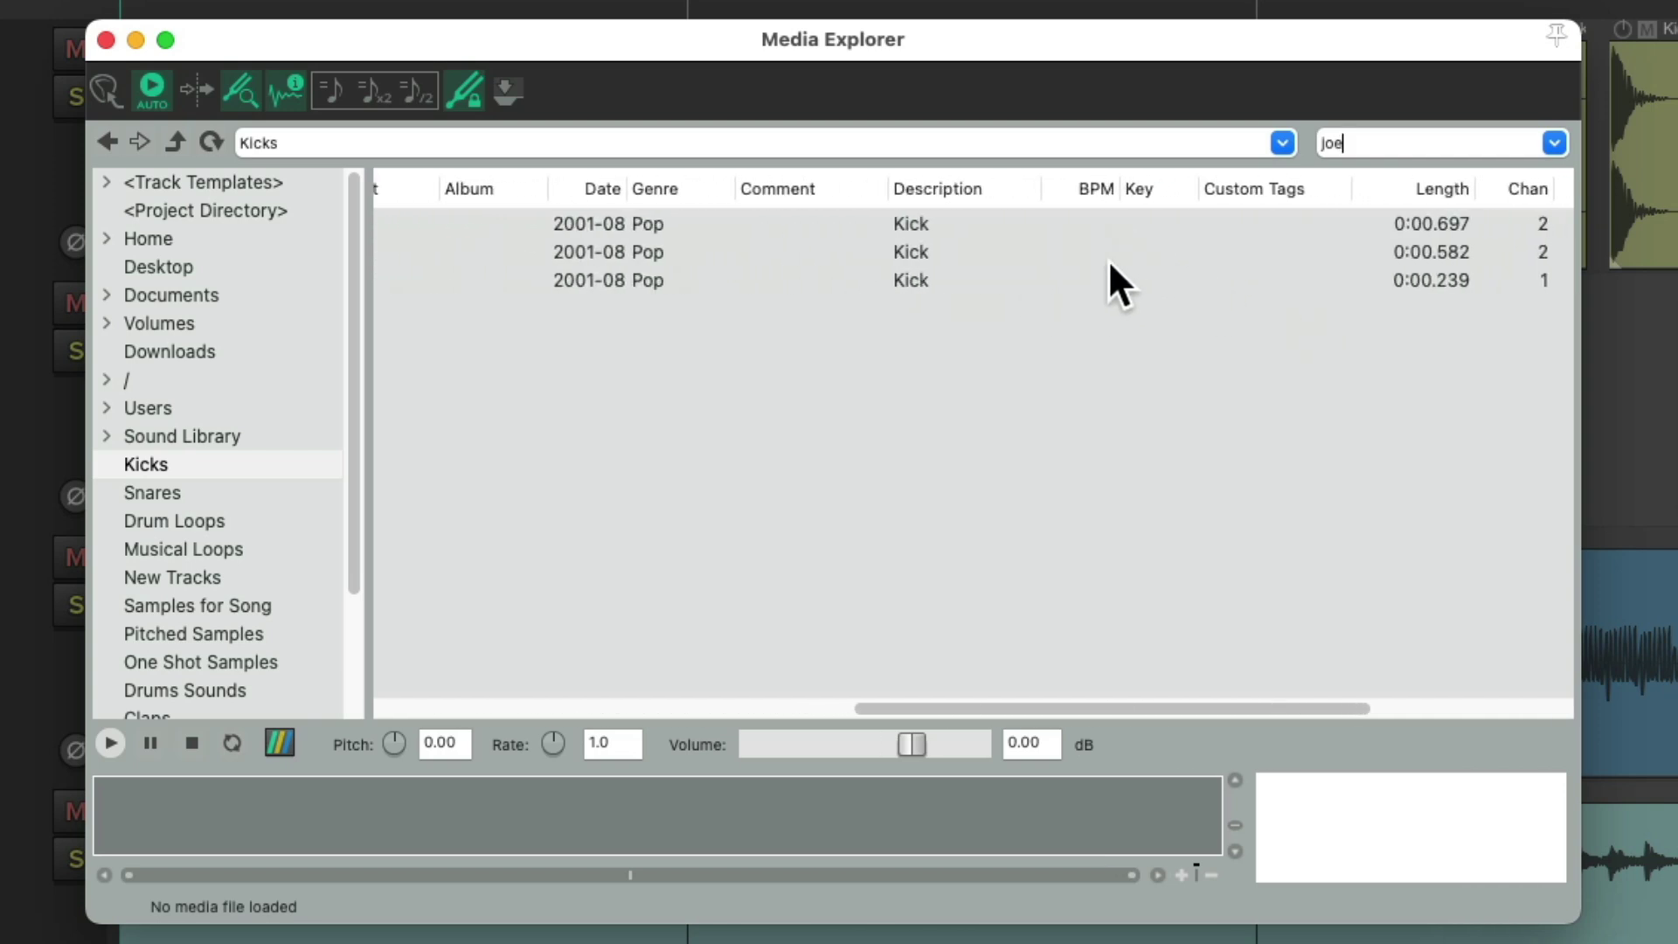
{"action": "scroll", "coordinate": [1151, 279], "scroll_direction": "right", "scroll_amount": 4}
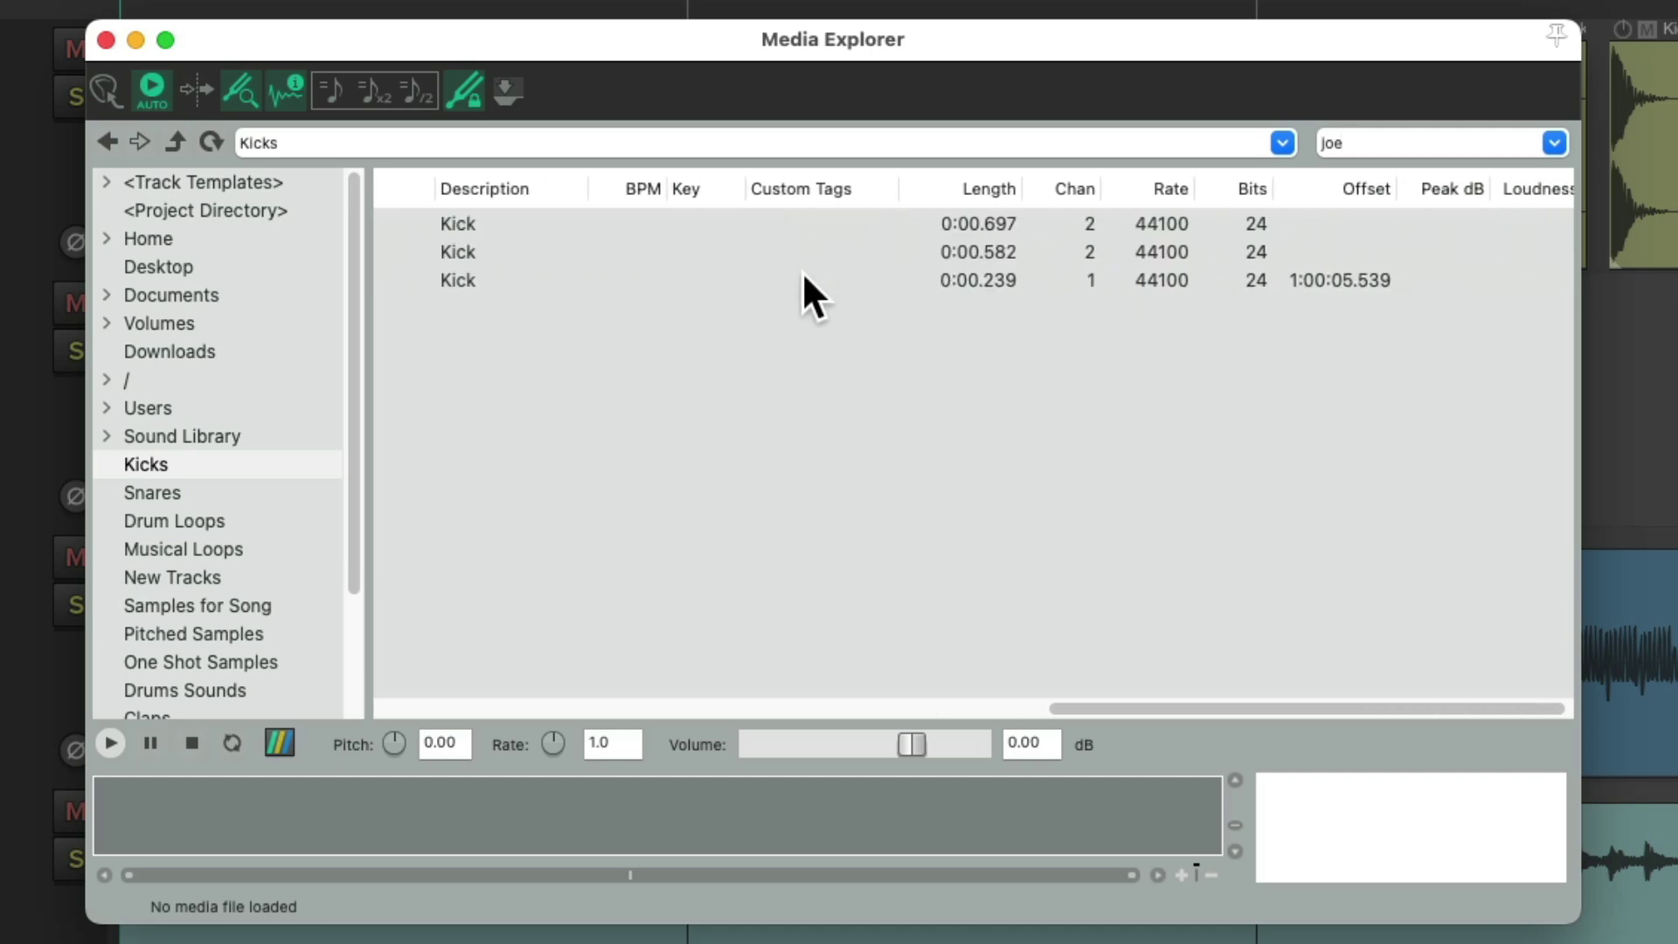
{"action": "scroll", "coordinate": [801, 271], "scroll_direction": "left", "scroll_amount": 7}
Step: Clear the search in the Kicks database and preview Korg Kicks/Kick 01.wav
{"action": "key", "text": "super+a"}
{"action": "key", "text": "BackSpace"}
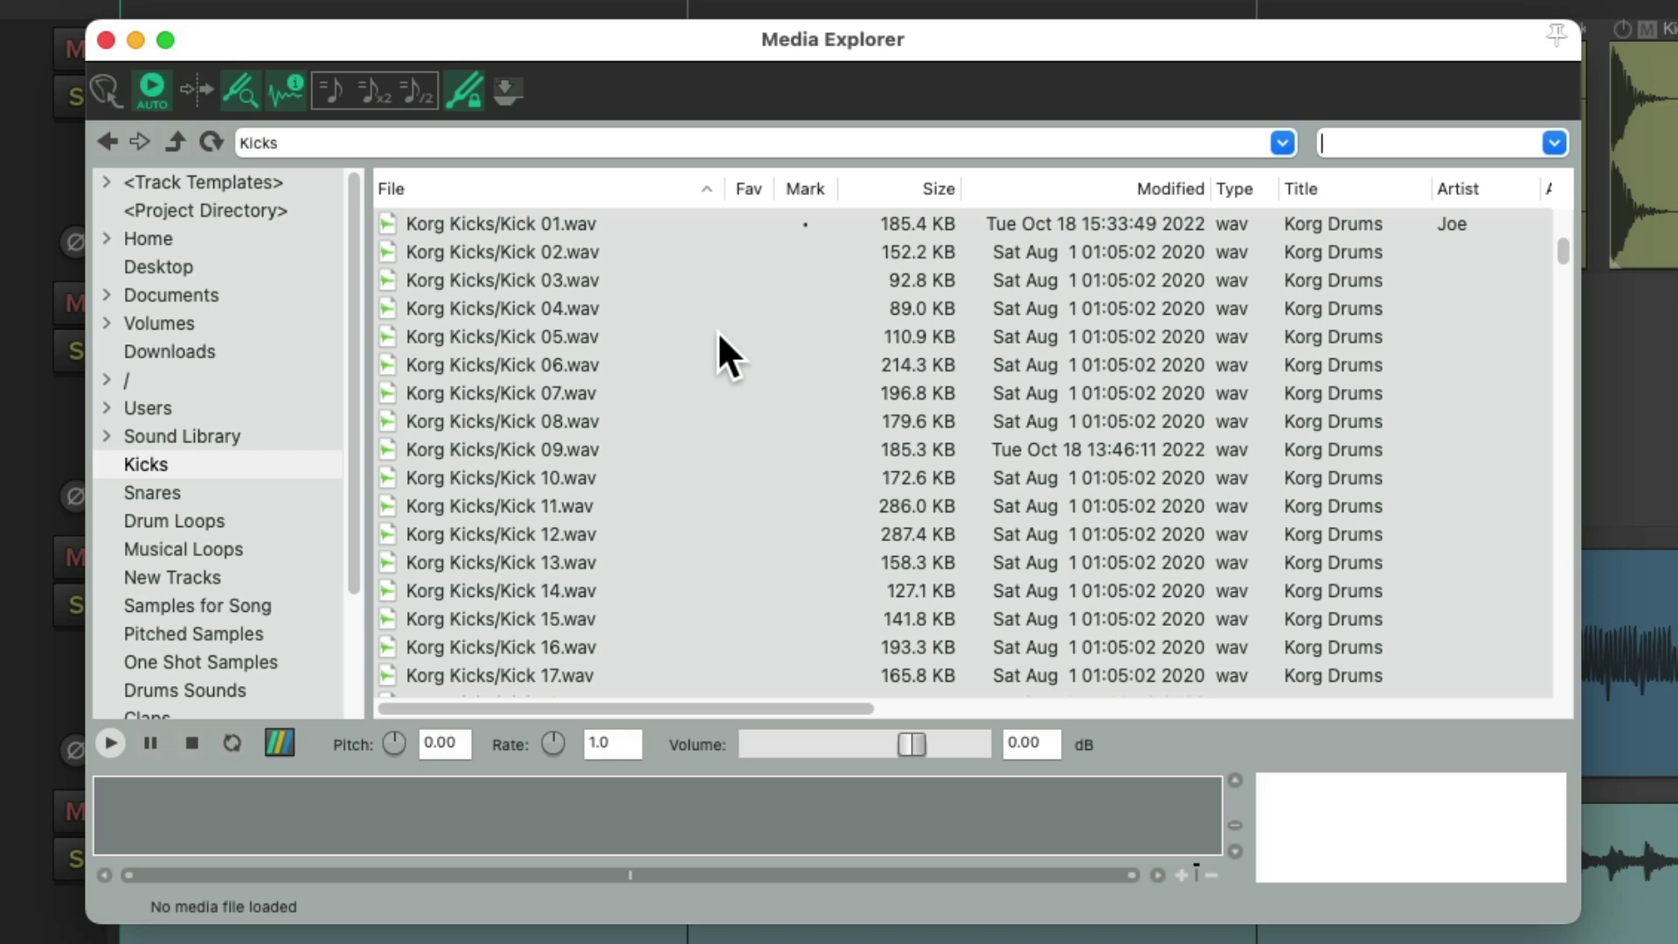
{"action": "left_click", "coordinate": [668, 218]}
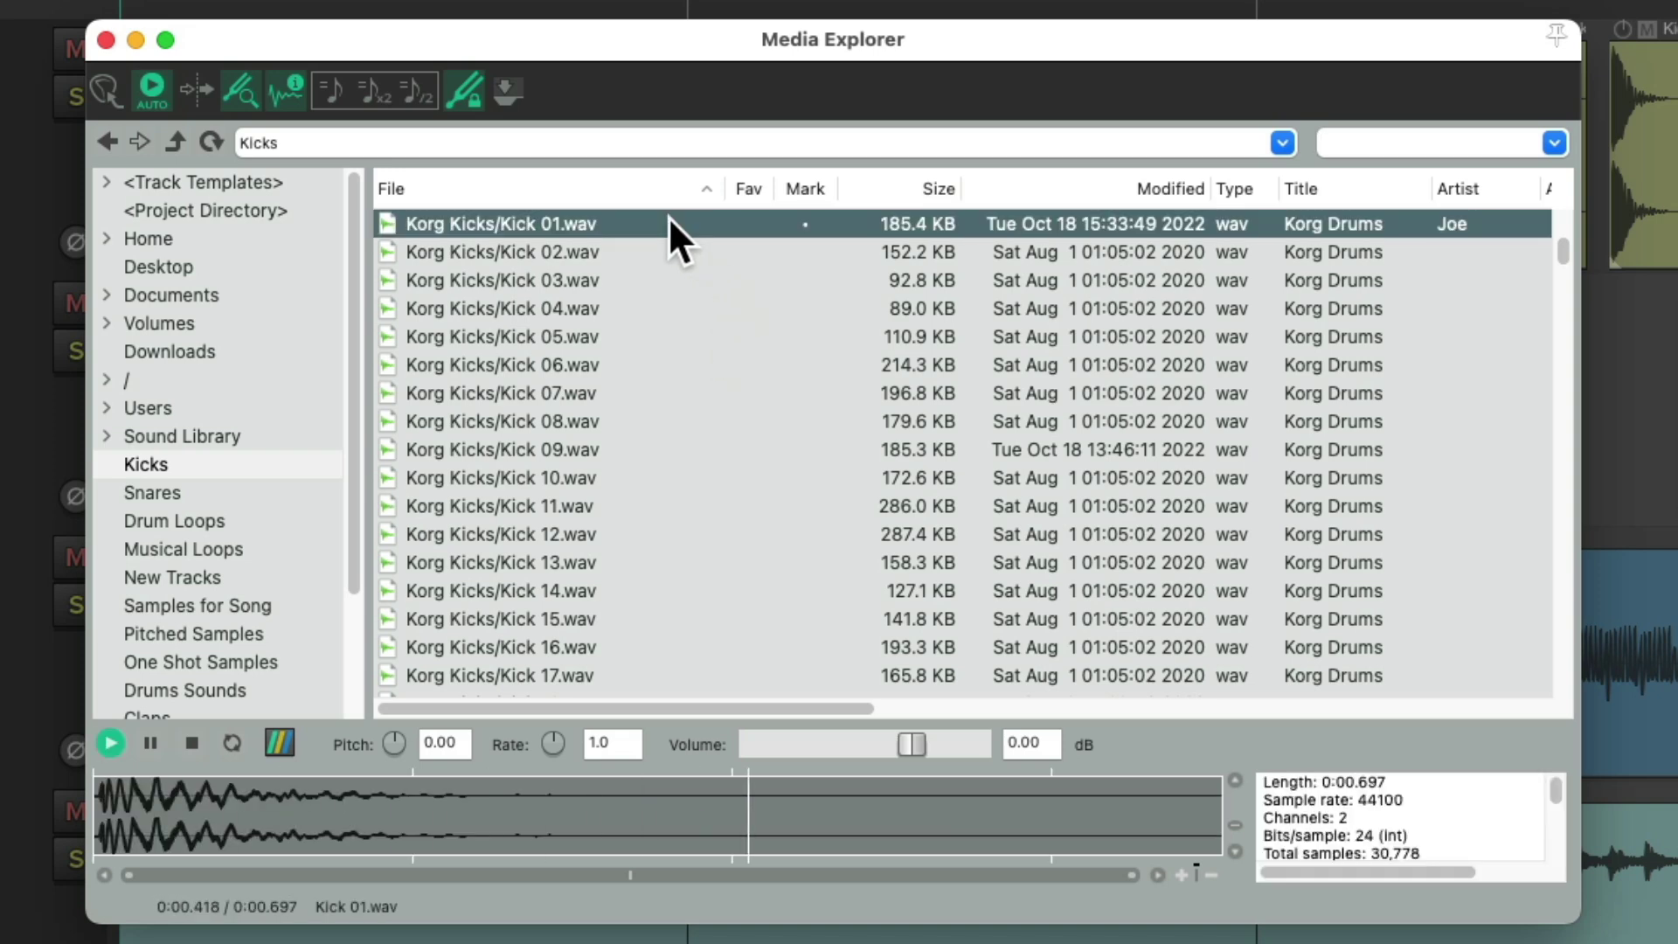
Step: Preview the samples Korg Kicks/Kick 02.wav through Kick 04.wav one after another
{"action": "key", "text": "Down"}
{"action": "key", "text": "Down"}
{"action": "key", "text": "Down"}
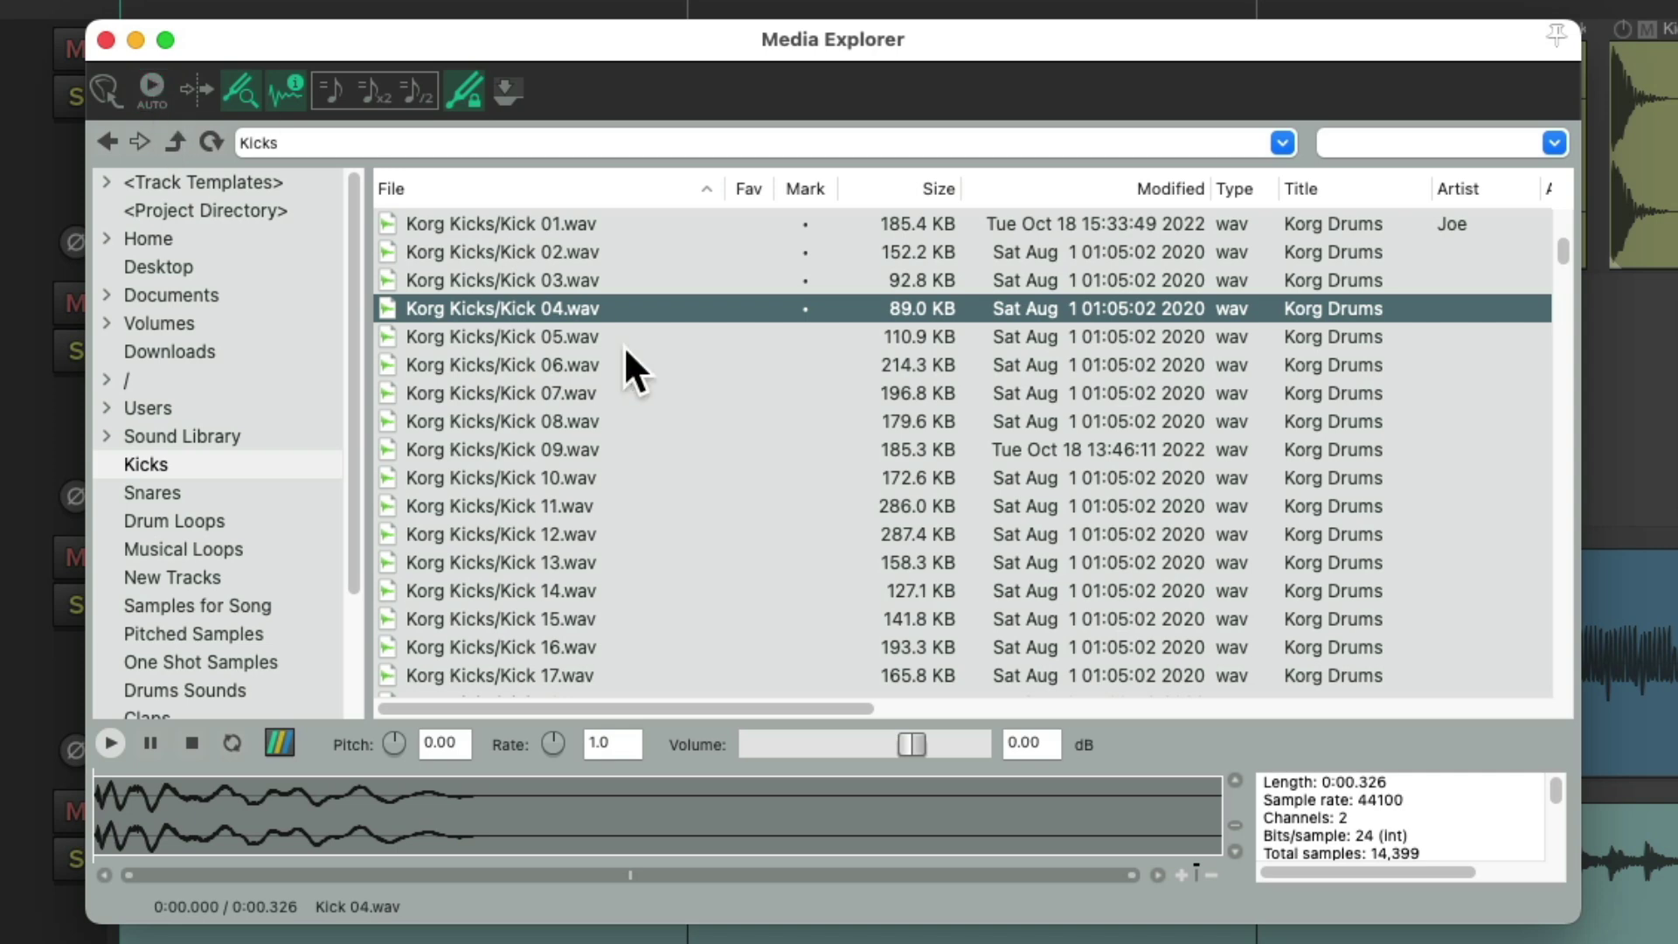
Step: With auto-play off, move on to Korg Kicks/Kick 07.wav, start its preview manually and stop it
{"action": "key", "text": "Down"}
{"action": "key", "text": "Down"}
{"action": "key", "text": "Down"}
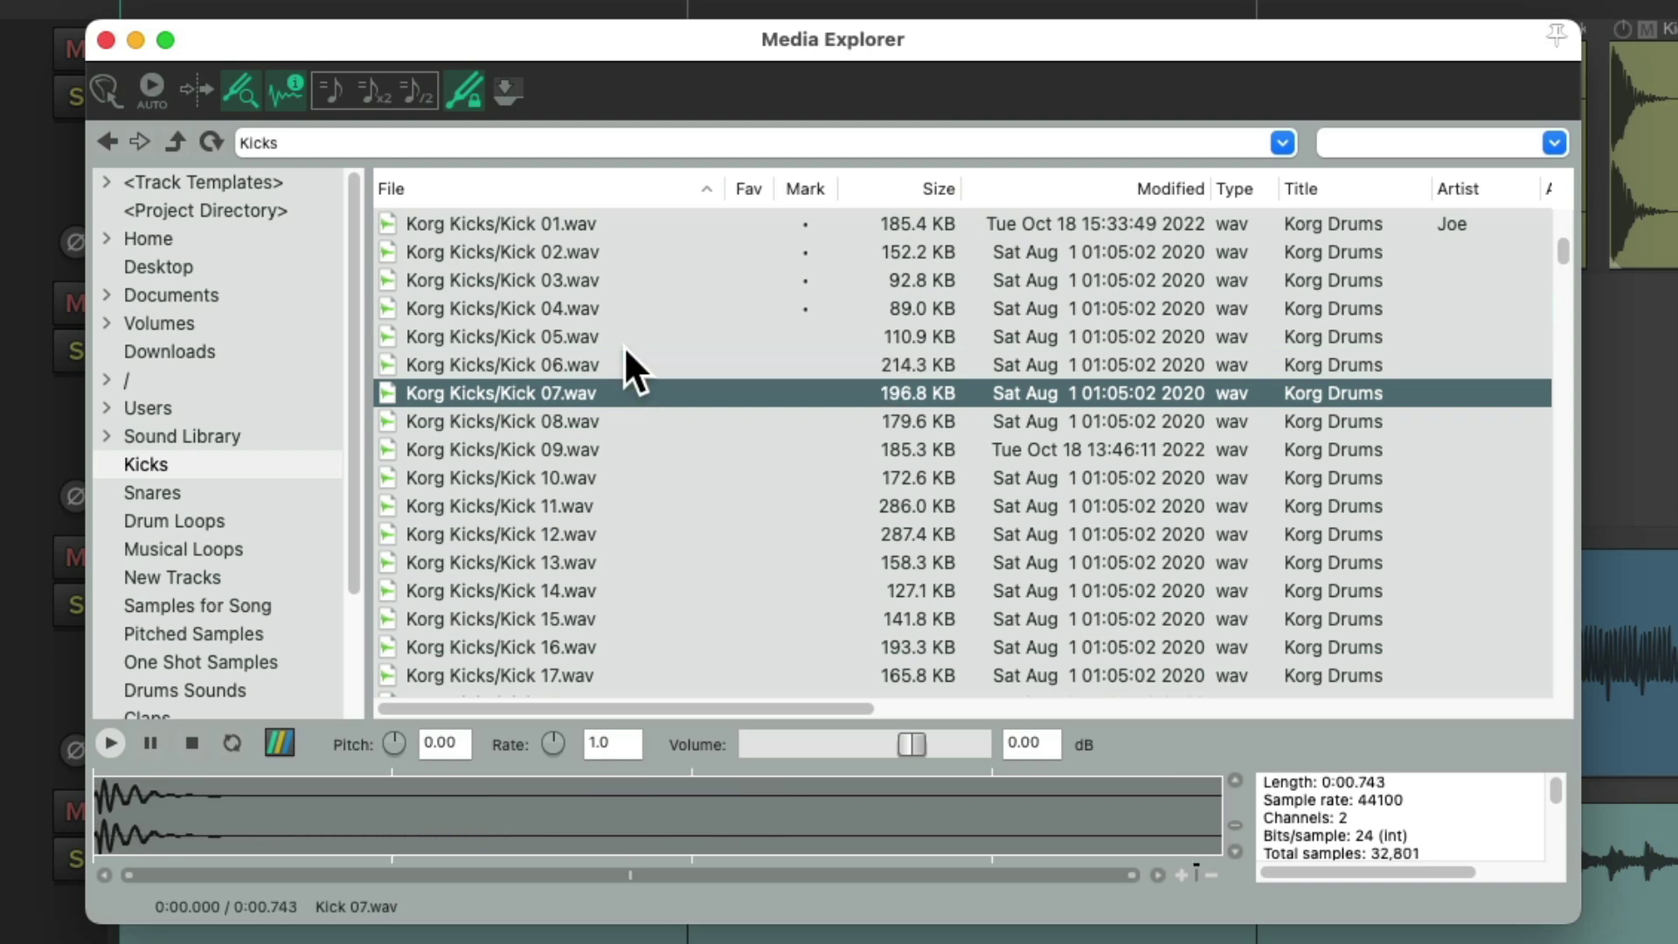
{"action": "key", "text": "Right"}
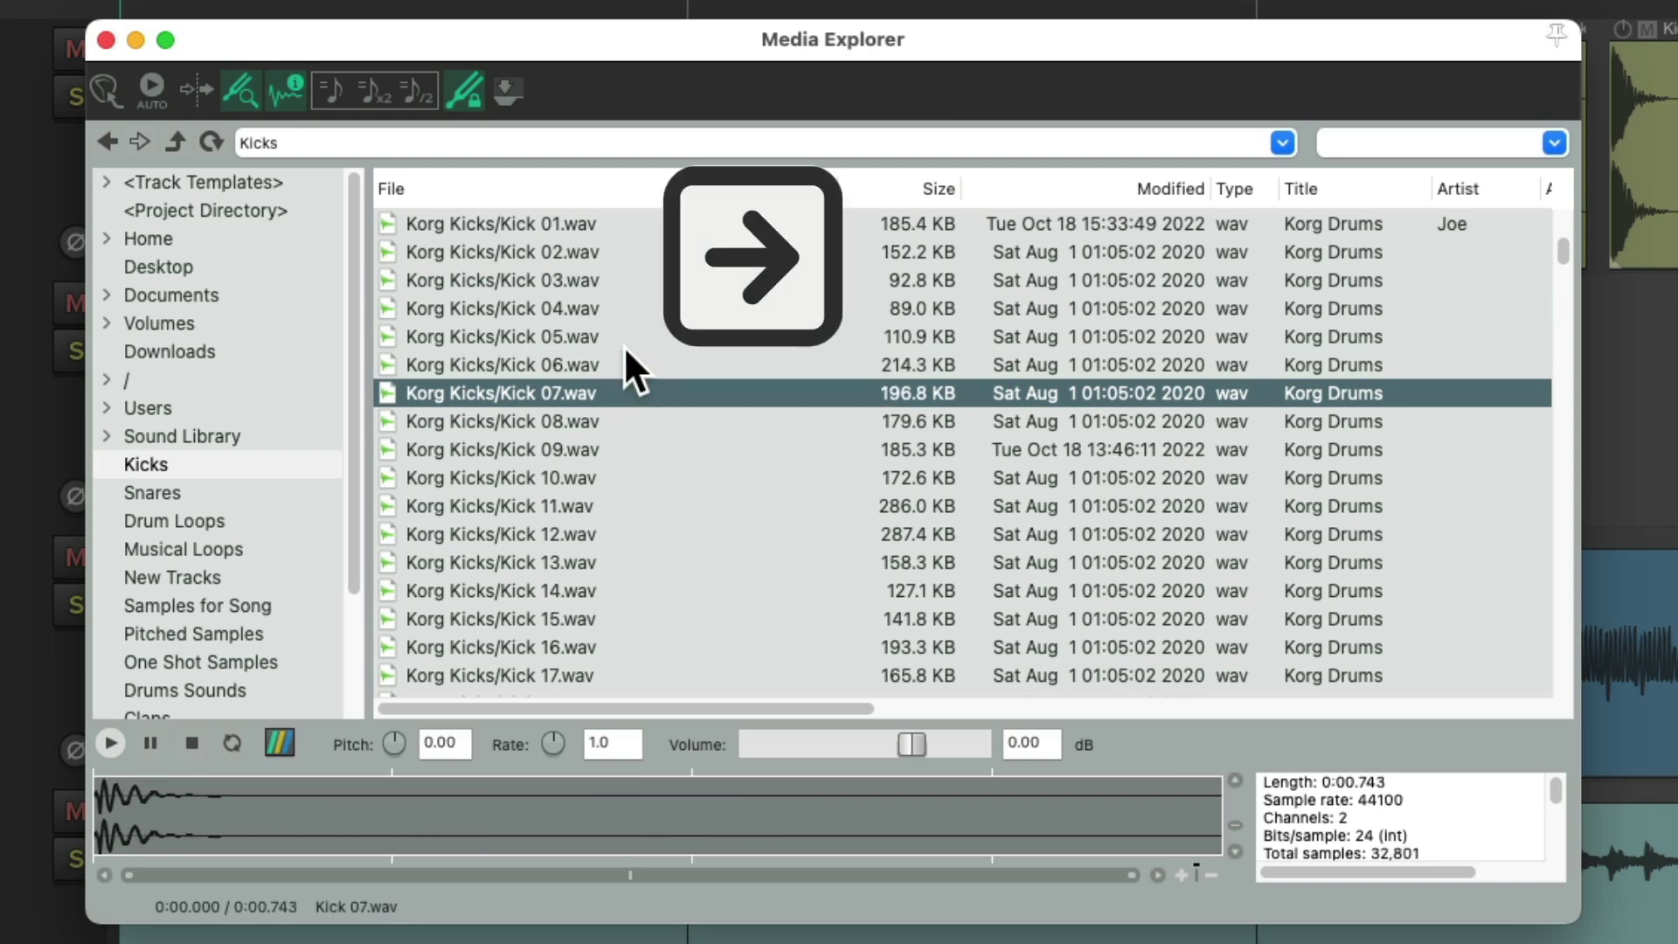
{"action": "key", "text": "Left"}
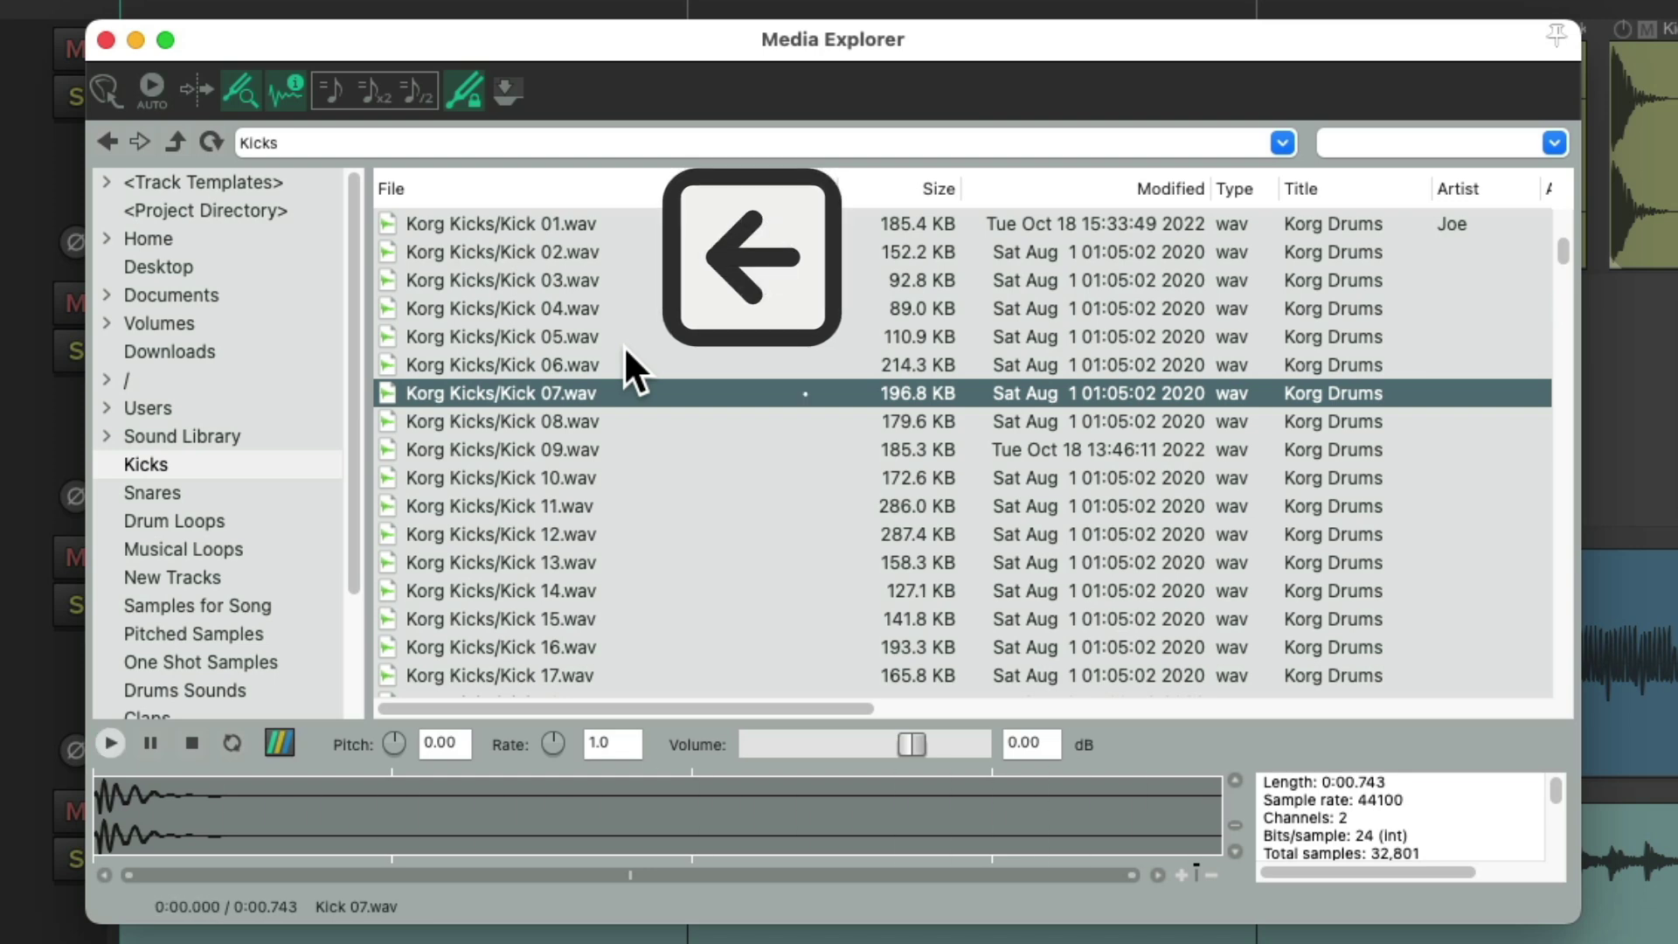
Step: Step down to Korg Kicks/Kick 10.wav, go back up to Kick 07.wav and play it manually
{"action": "key", "text": "Down"}
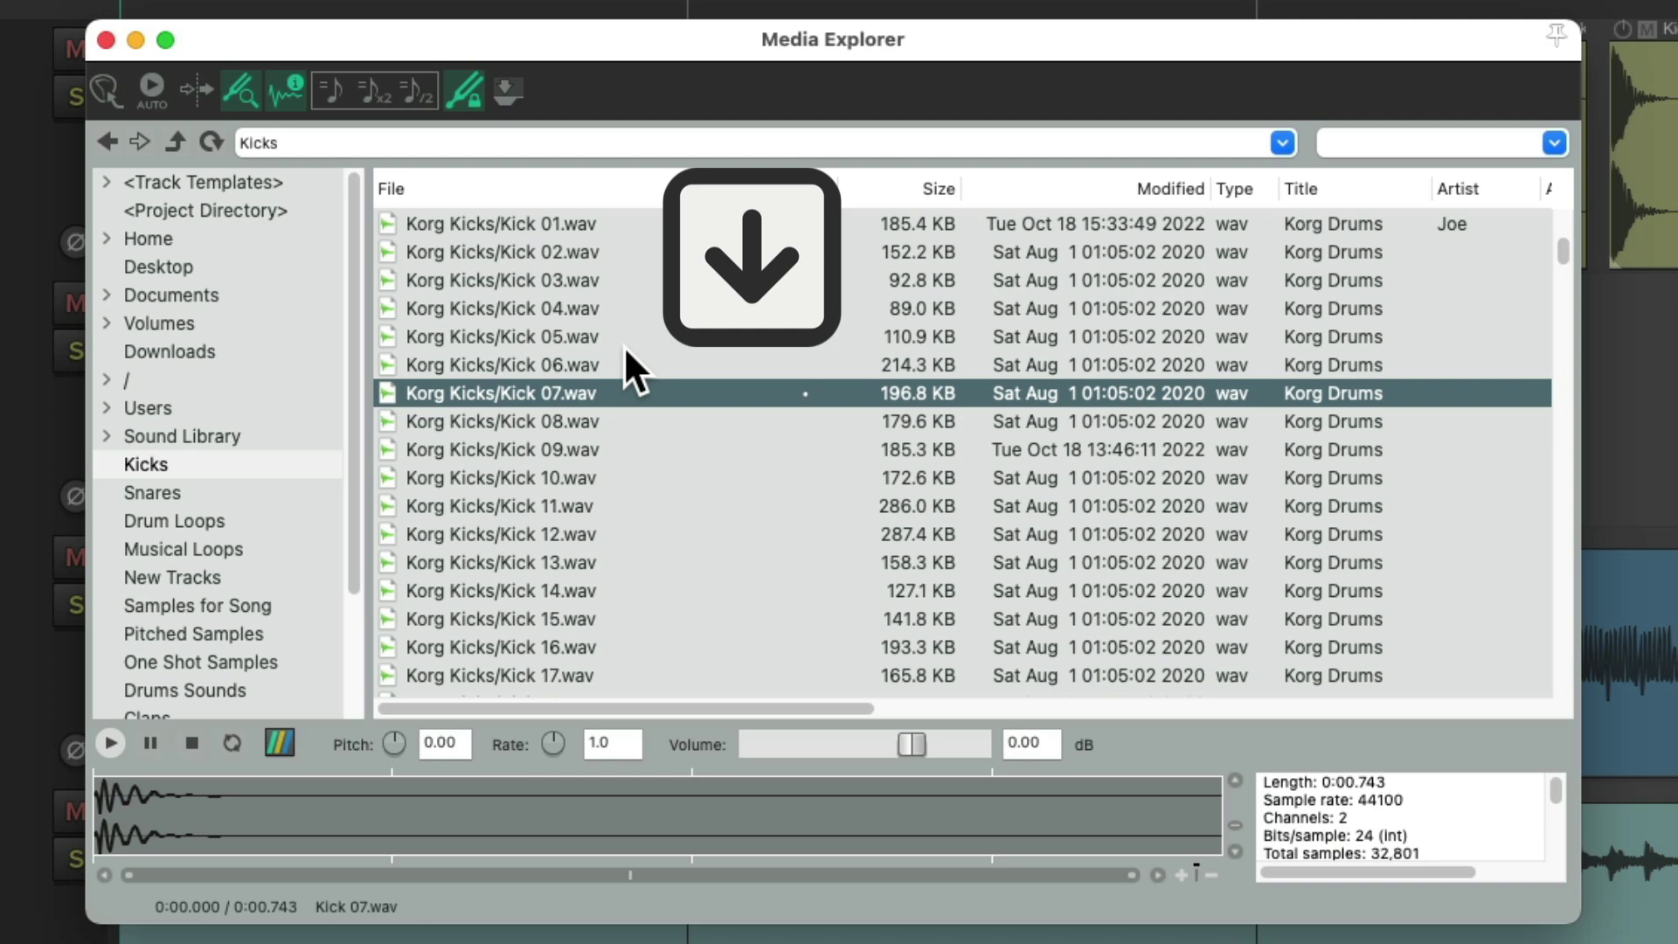
{"action": "key", "text": "Down"}
{"action": "key", "text": "Down"}
{"action": "key", "text": "Down"}
{"action": "key", "text": "Up"}
{"action": "key", "text": "Up"}
{"action": "key", "text": "Up"}
{"action": "key", "text": "Right"}
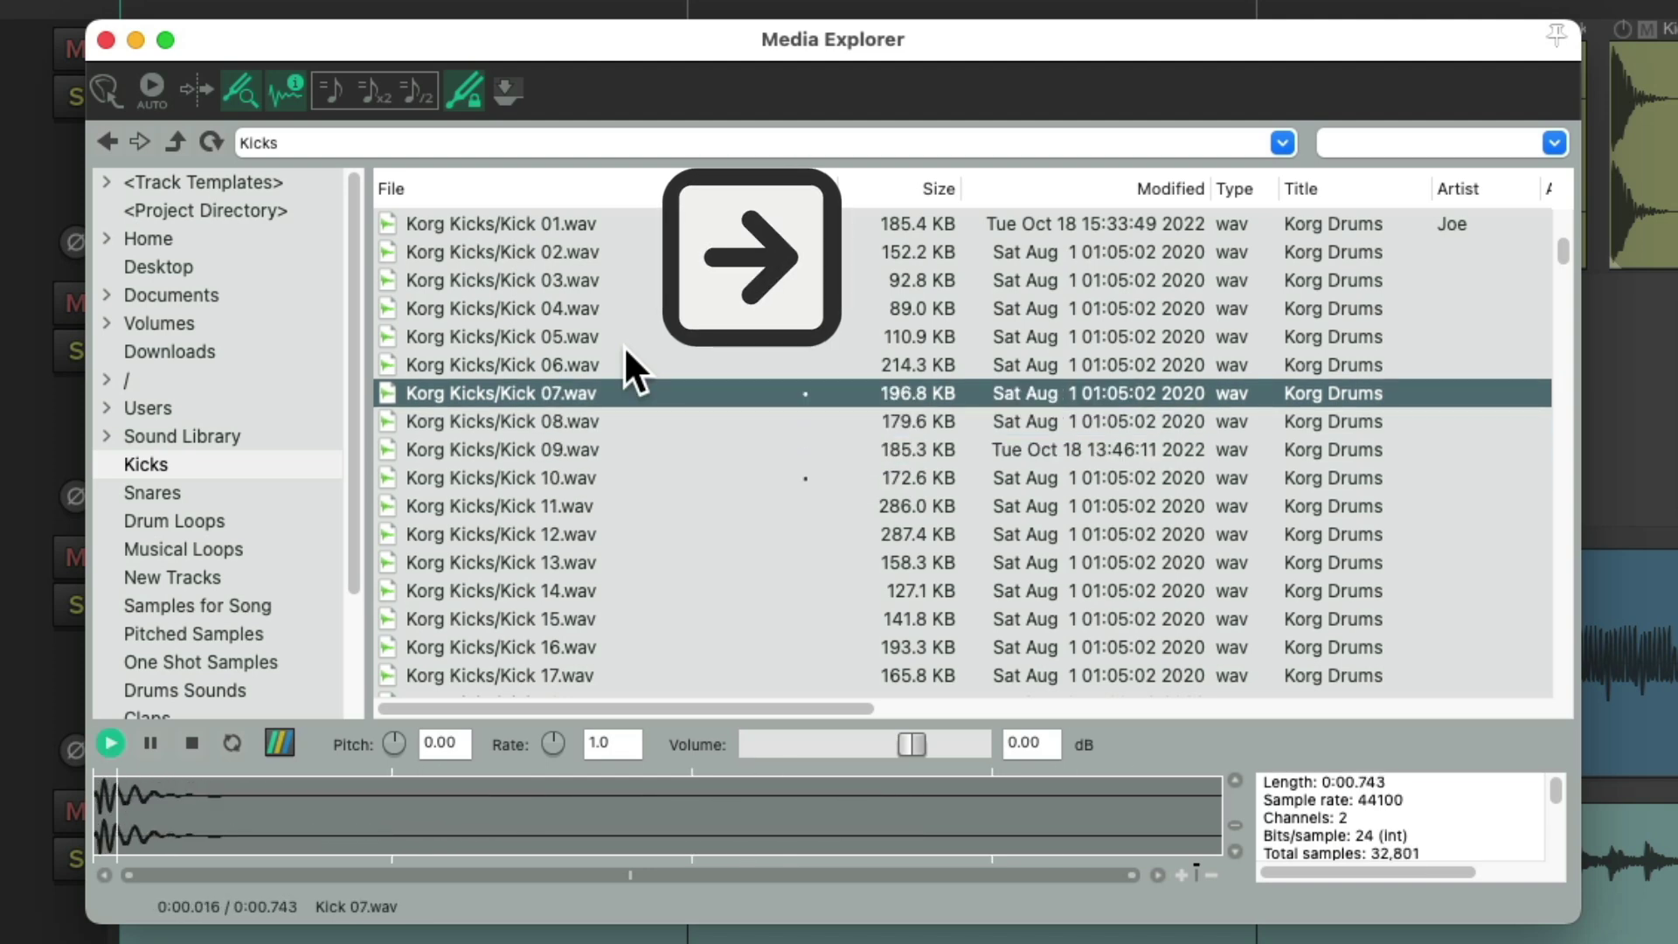
Step: Select Korg Kicks/Kick 11.wav and start its preview manually
{"action": "key", "text": "Down"}
{"action": "key", "text": "Down"}
{"action": "key", "text": "Down"}
{"action": "key", "text": "Down"}
{"action": "key", "text": "Right"}
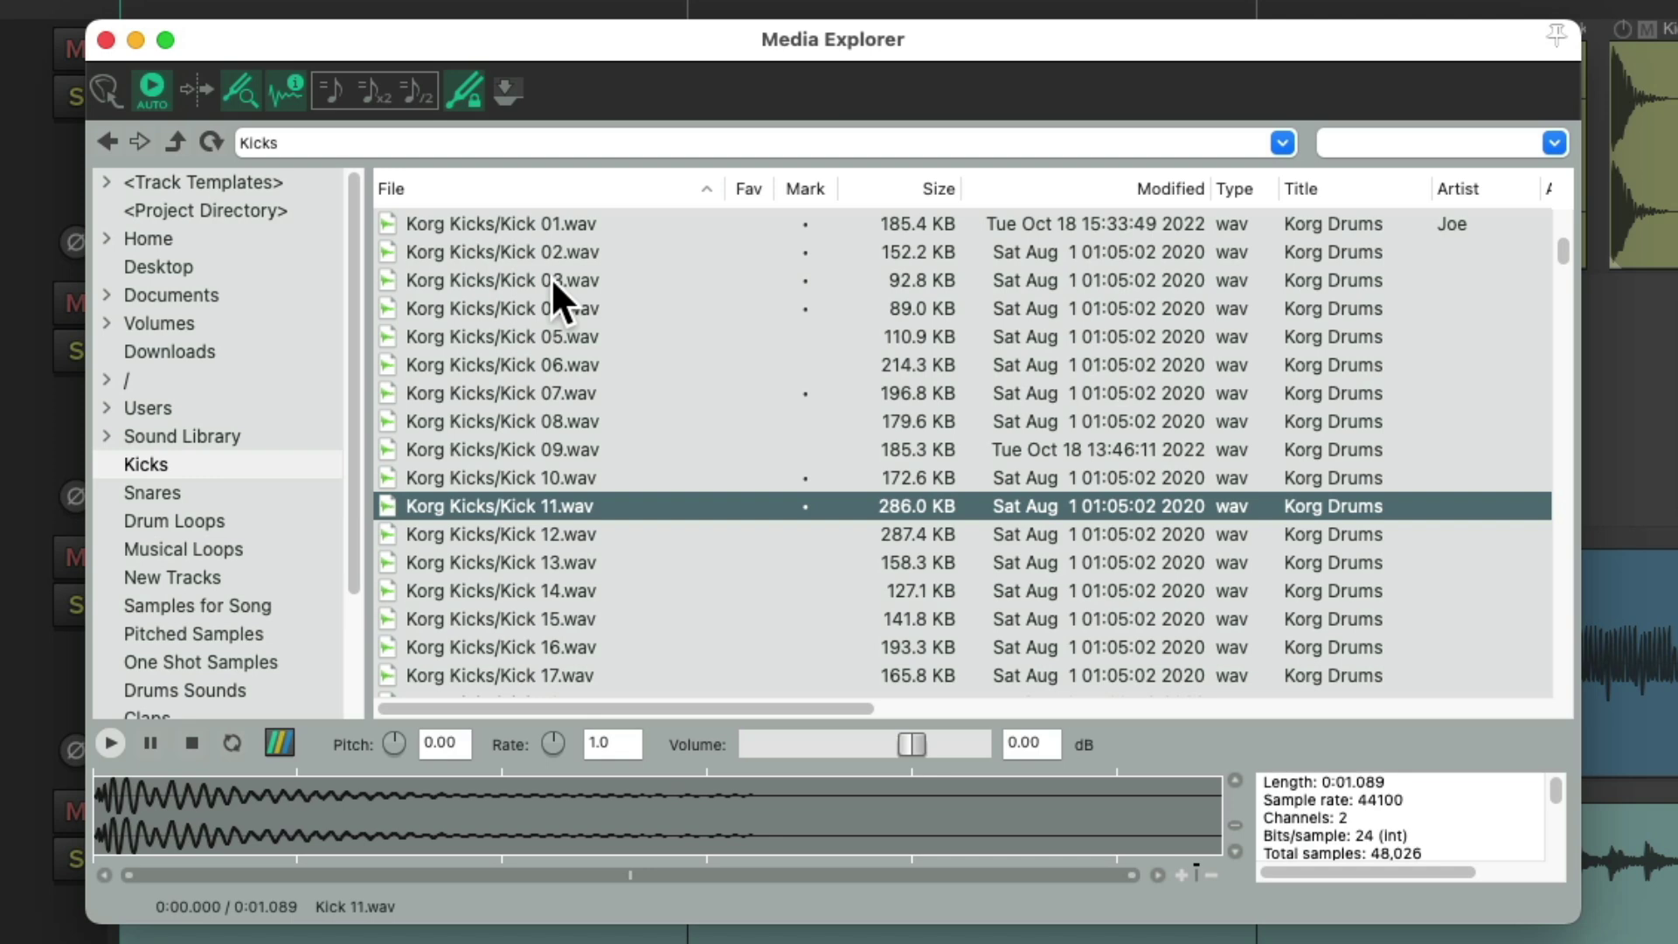
Step: With auto-play on, preview Korg Kicks/Kick 03.wav, Kick 06.wav and Kick 11.wav by selecting each in turn
{"action": "left_click", "coordinate": [606, 280]}
{"action": "left_click", "coordinate": [631, 367]}
{"action": "left_click", "coordinate": [628, 507]}
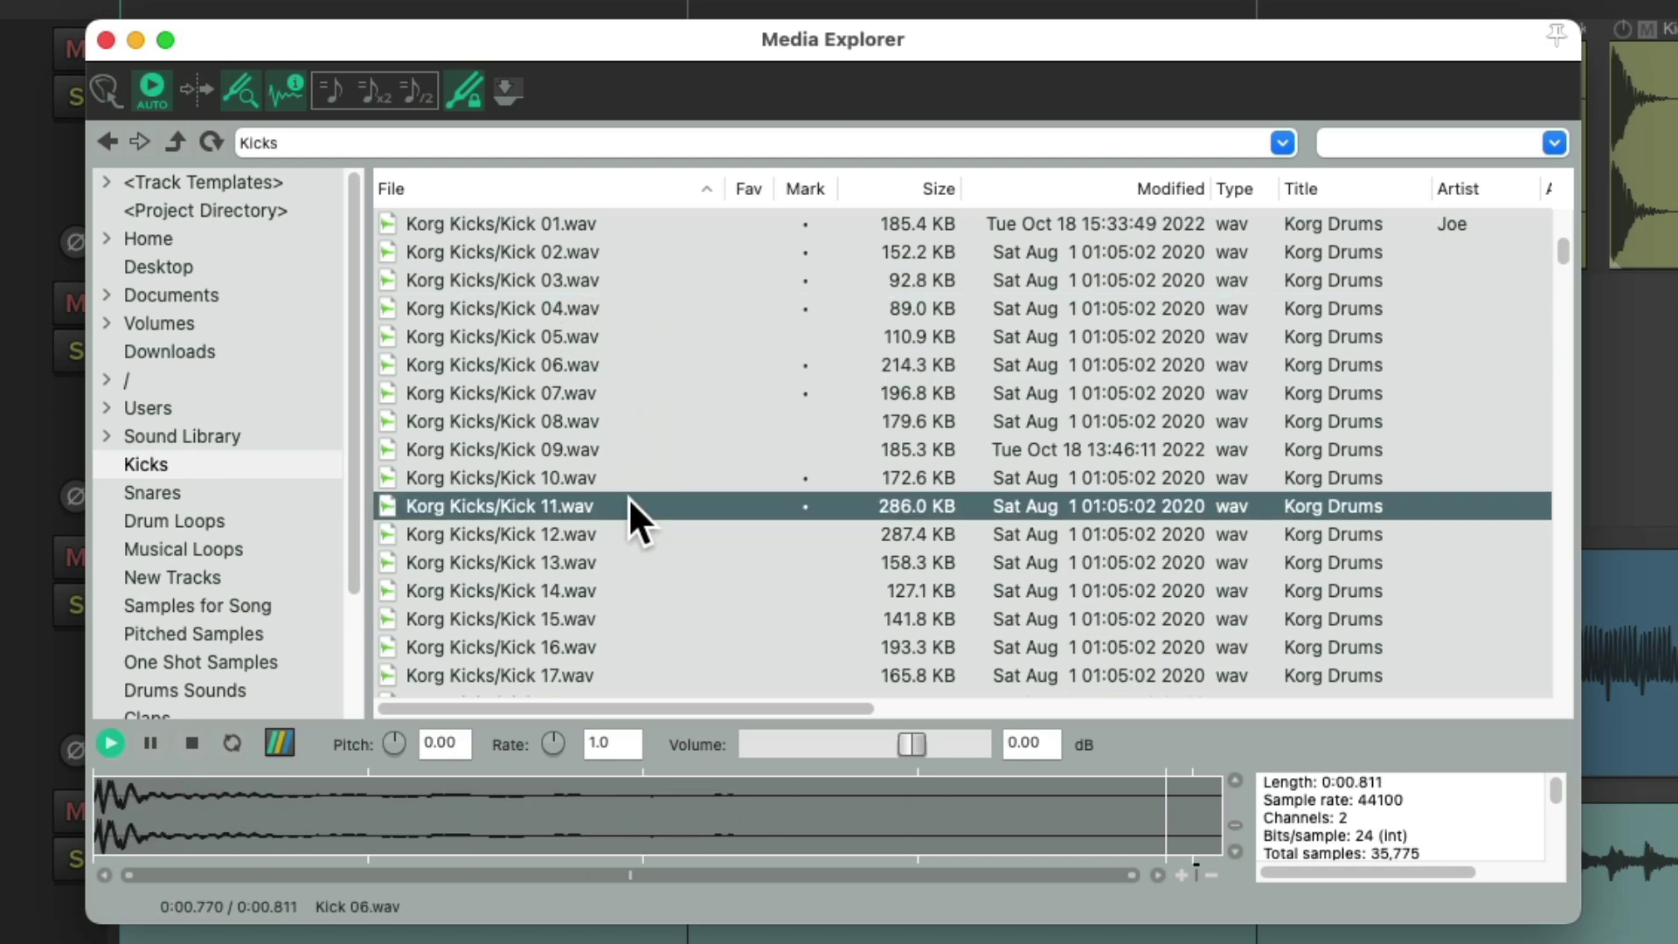